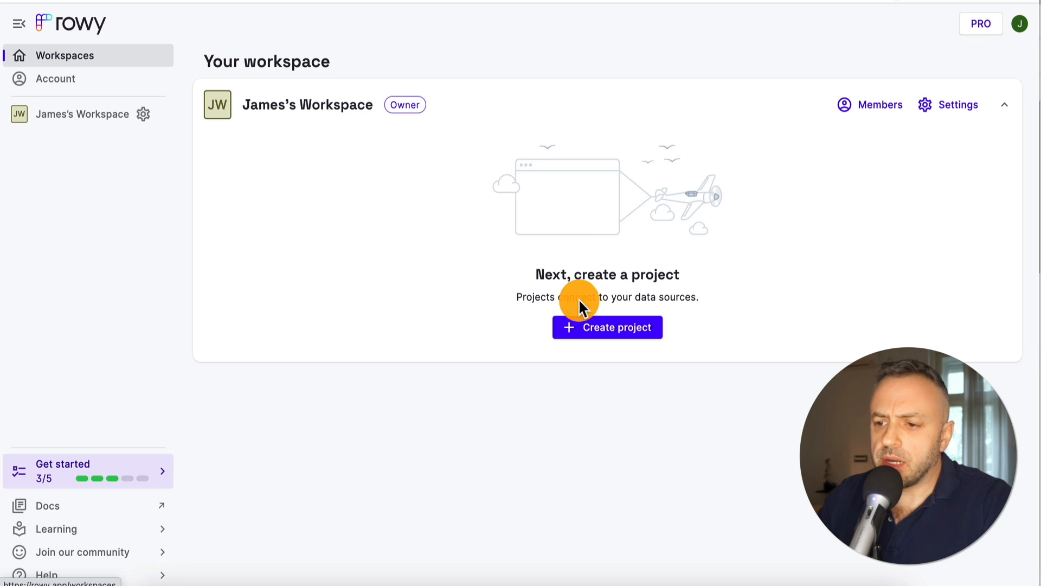
# Begin creating the first project from the empty Rowy workspace
pyautogui.click(604, 334)
# Name the project Project1 and choose Firebase as its data source
pyautogui.write('Project1')
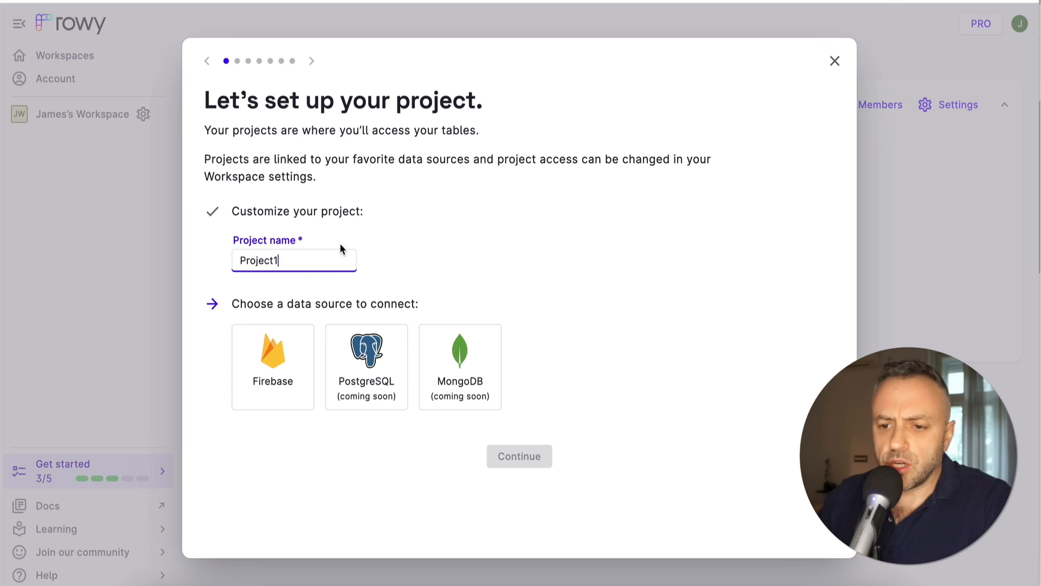
pyautogui.click(278, 359)
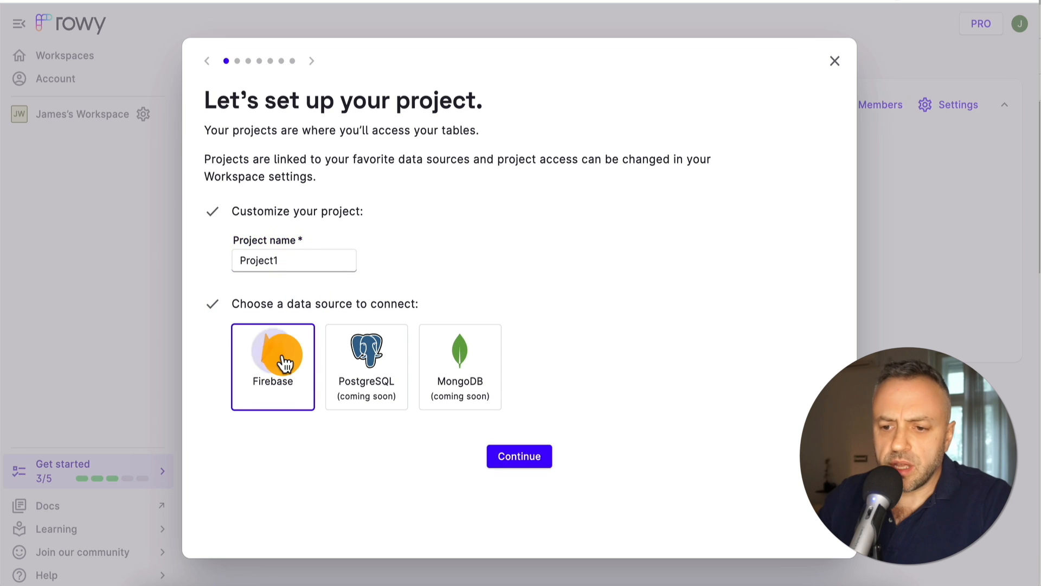
pyautogui.click(542, 458)
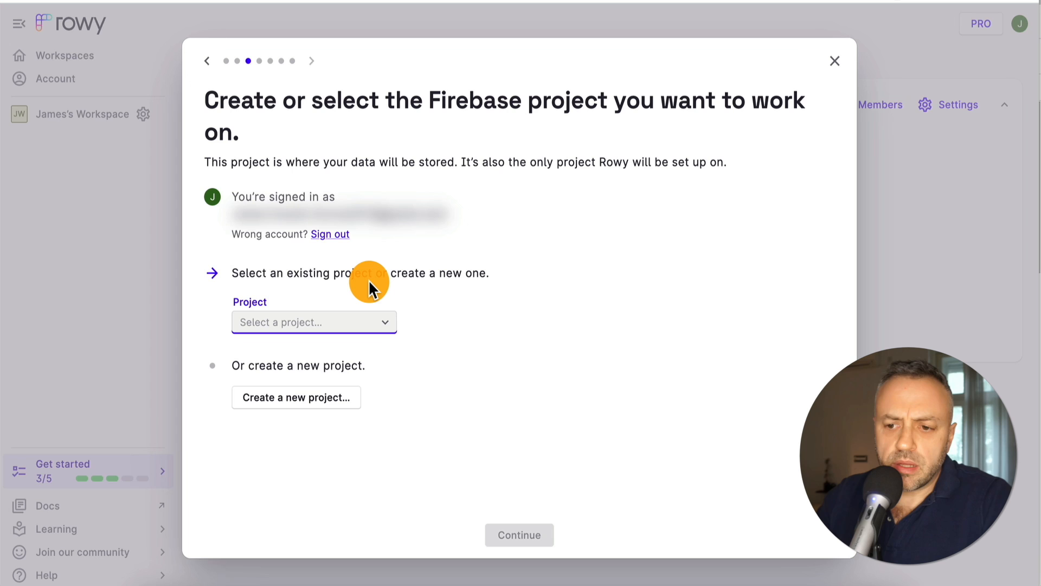
# Create a new Firebase project named Project1 in region us-central
pyautogui.click(310, 407)
pyautogui.write('Project1')
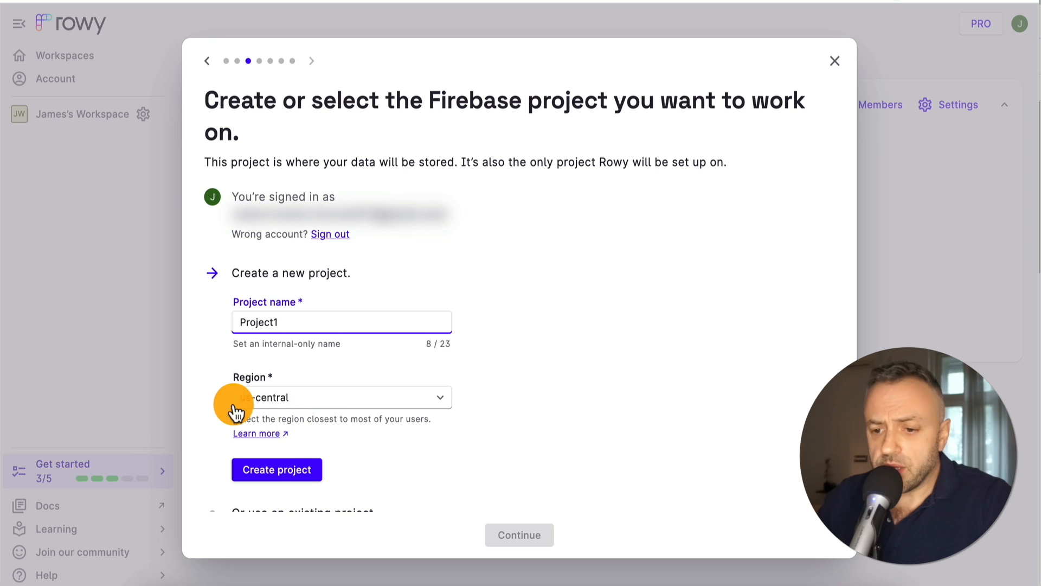
pyautogui.scroll(-2, 255, 408)
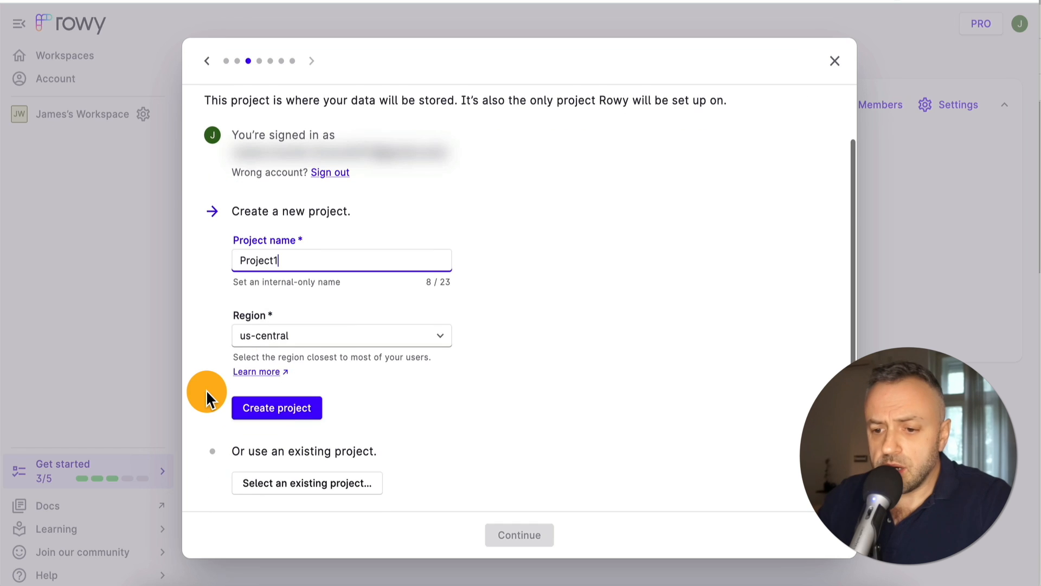
pyautogui.click(301, 407)
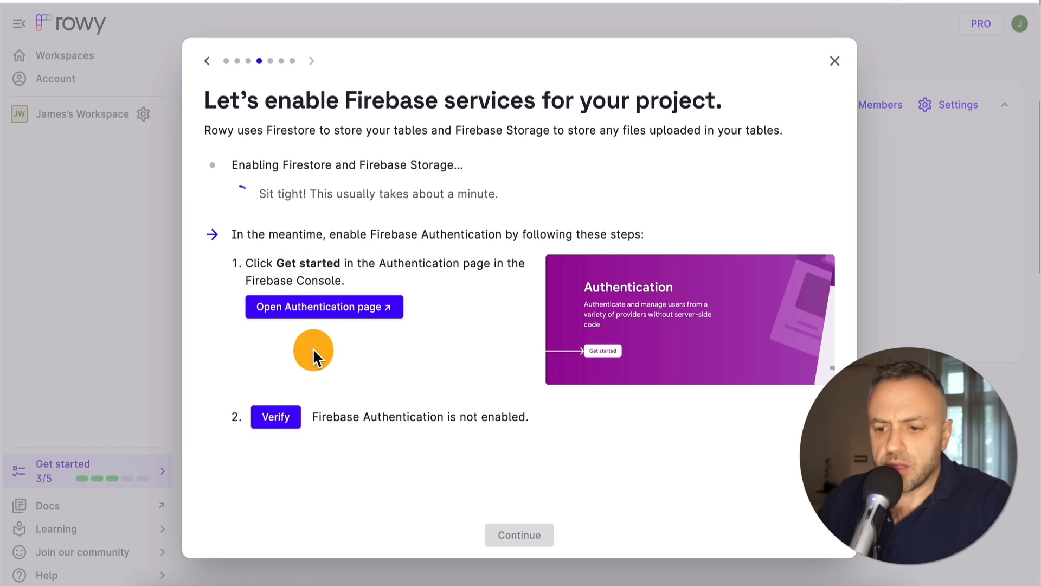
# Enable Firebase Authentication, dismiss the Nicely done message and open Project1
pyautogui.click(338, 316)
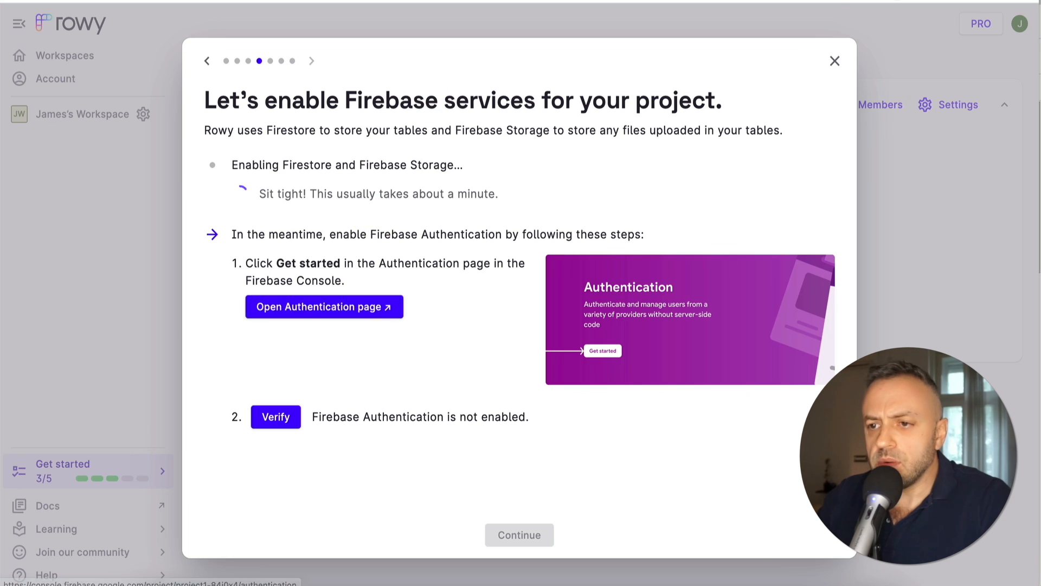
pyautogui.click(344, 219)
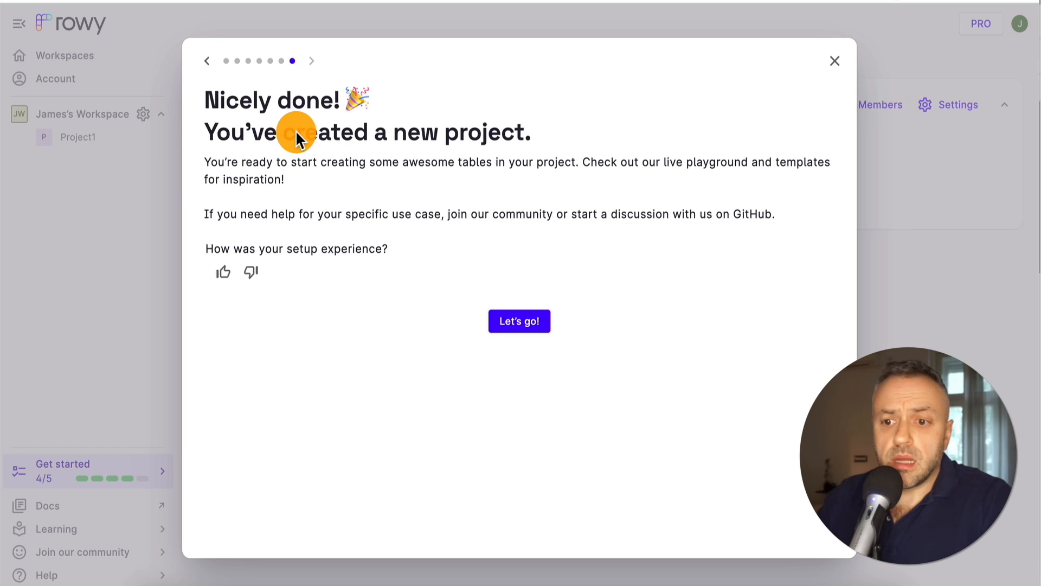
pyautogui.click(837, 62)
pyautogui.click(260, 177)
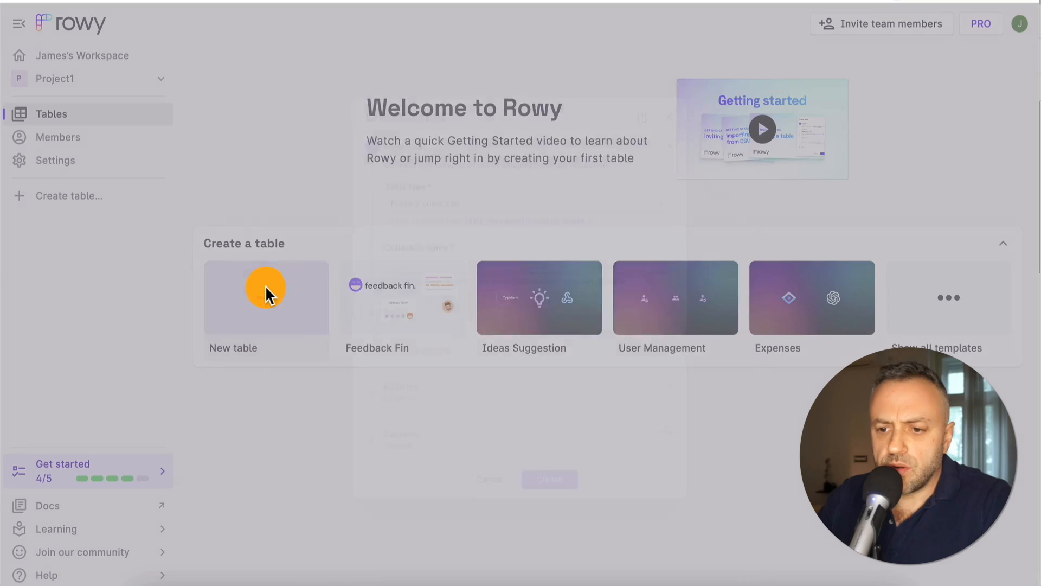
# Create a blank table on Firestore collection Users1, reviewing its display and column options
pyautogui.click(265, 285)
pyautogui.click(416, 258)
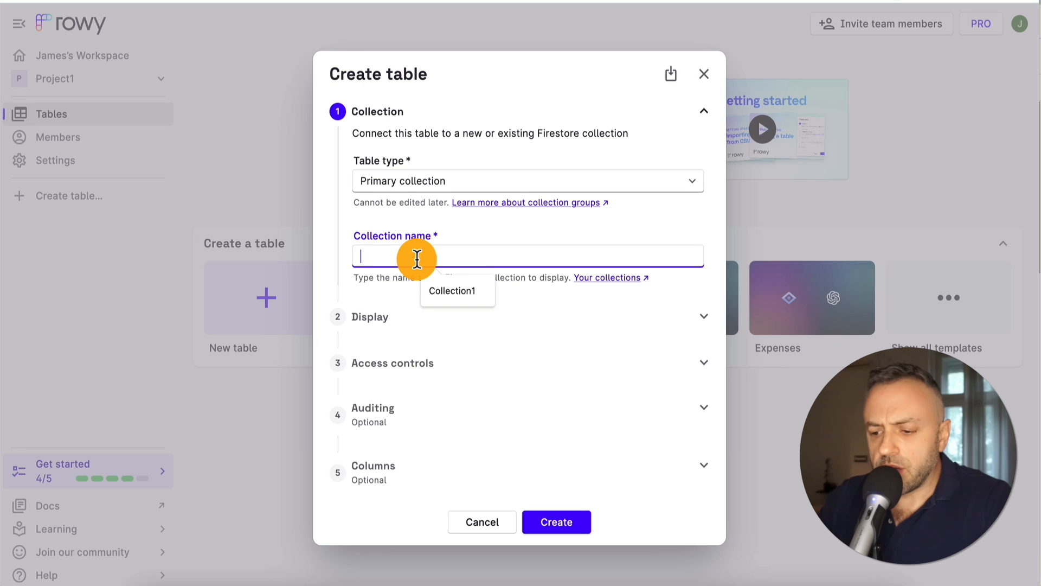
pyautogui.write('Users1')
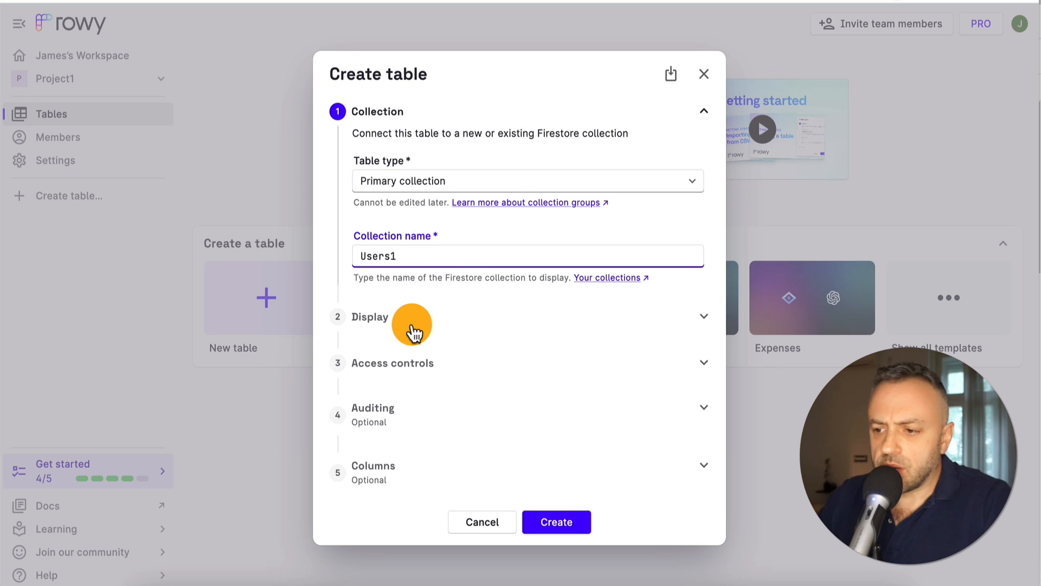
pyautogui.click(414, 332)
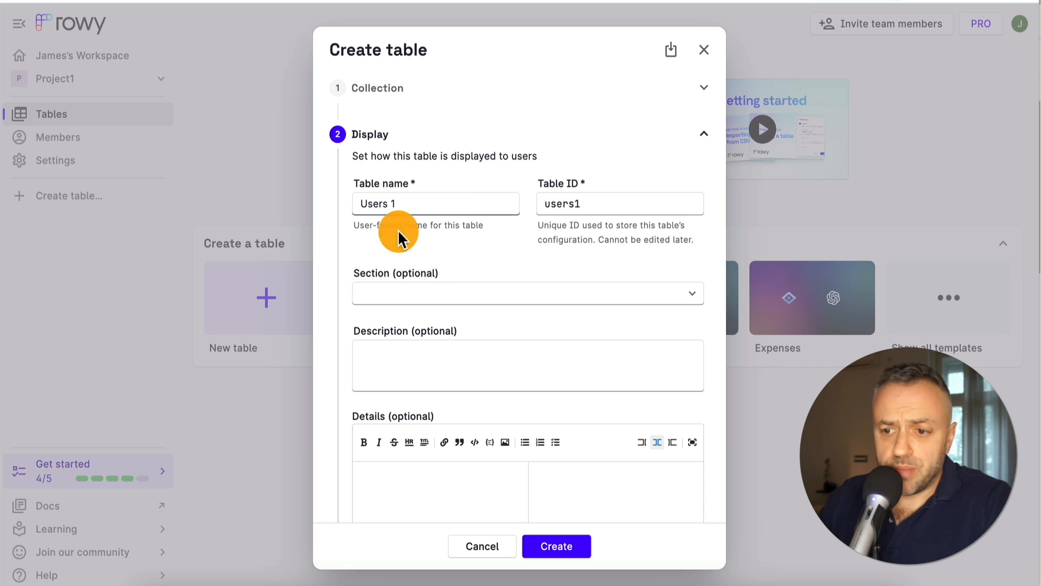
pyautogui.scroll(-5, 455, 241)
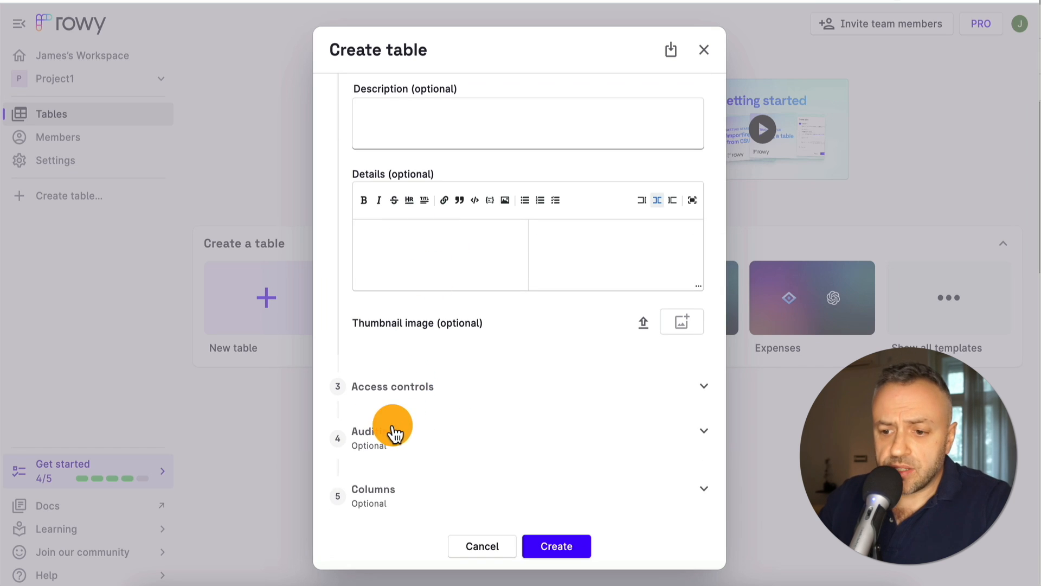
pyautogui.click(384, 494)
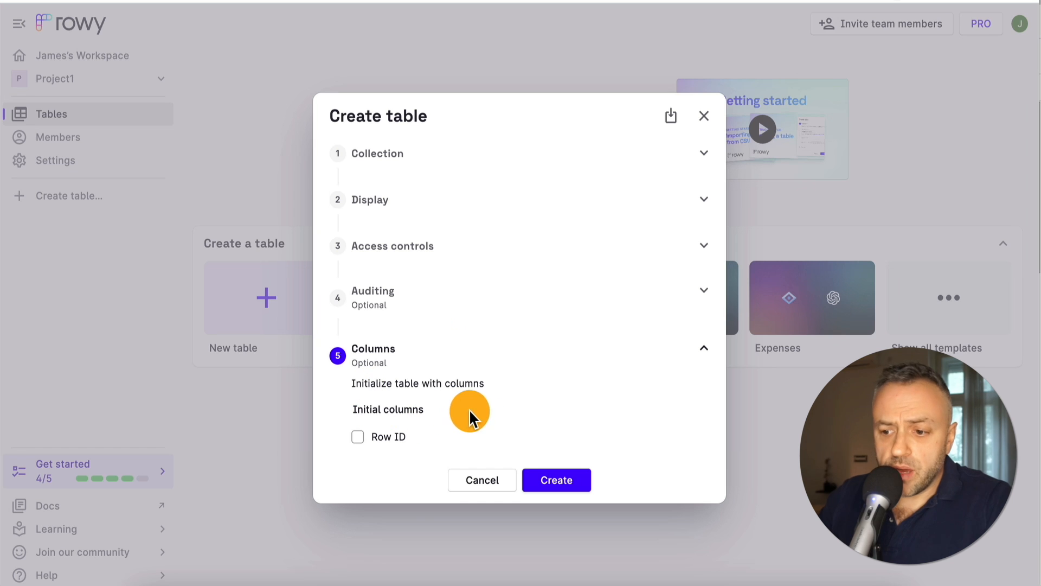
pyautogui.click(550, 481)
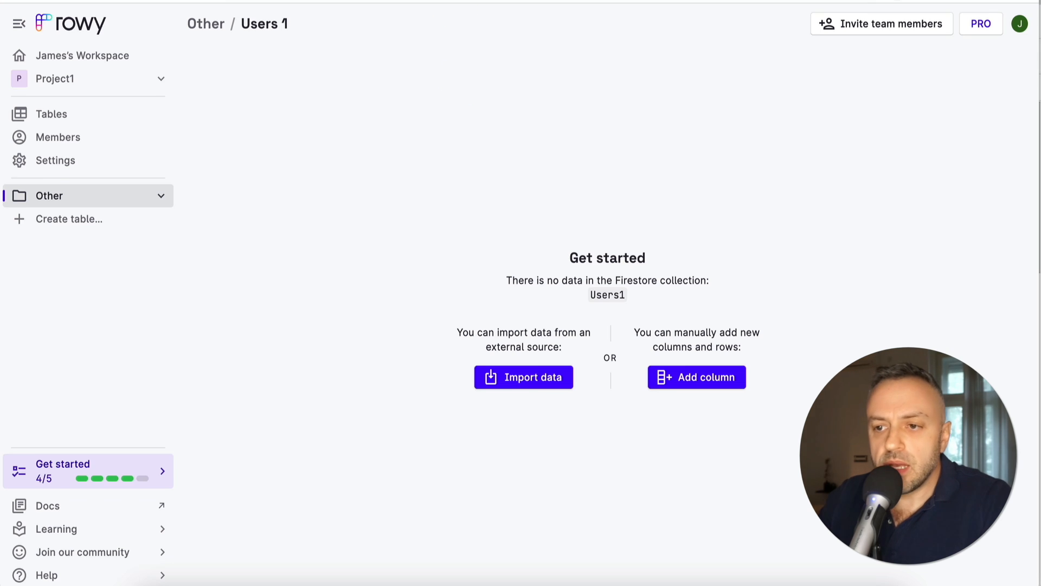
pyautogui.click(181, 2)
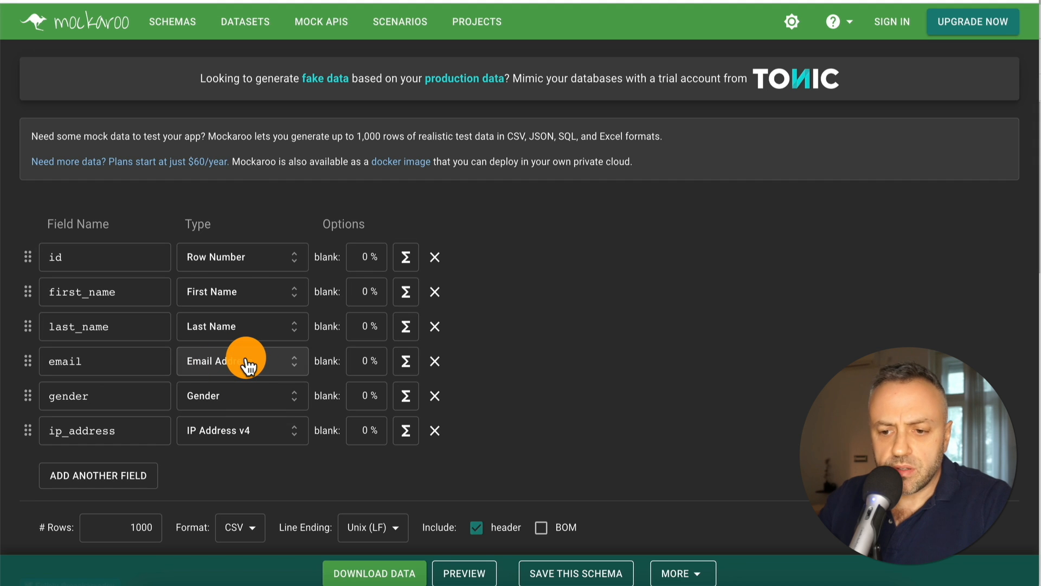
# Keep Email Address as the email type, set rows to 50 and download the CSV
pyautogui.click(247, 362)
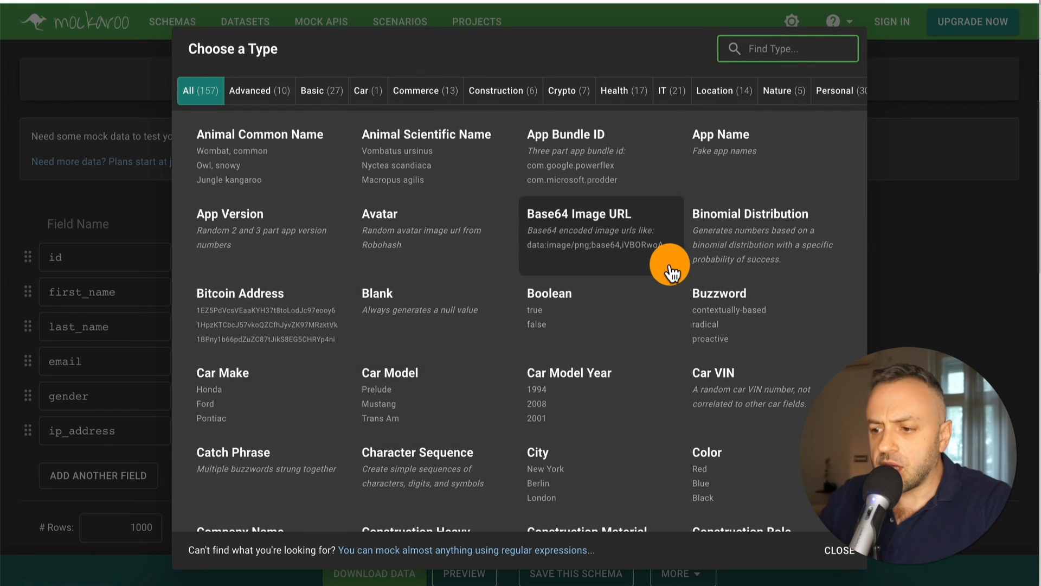
pyautogui.click(1015, 251)
pyautogui.scroll(-1, 170, 363)
pyautogui.scroll(-1, 169, 371)
pyautogui.doubleClick(128, 460)
pyautogui.write('50')
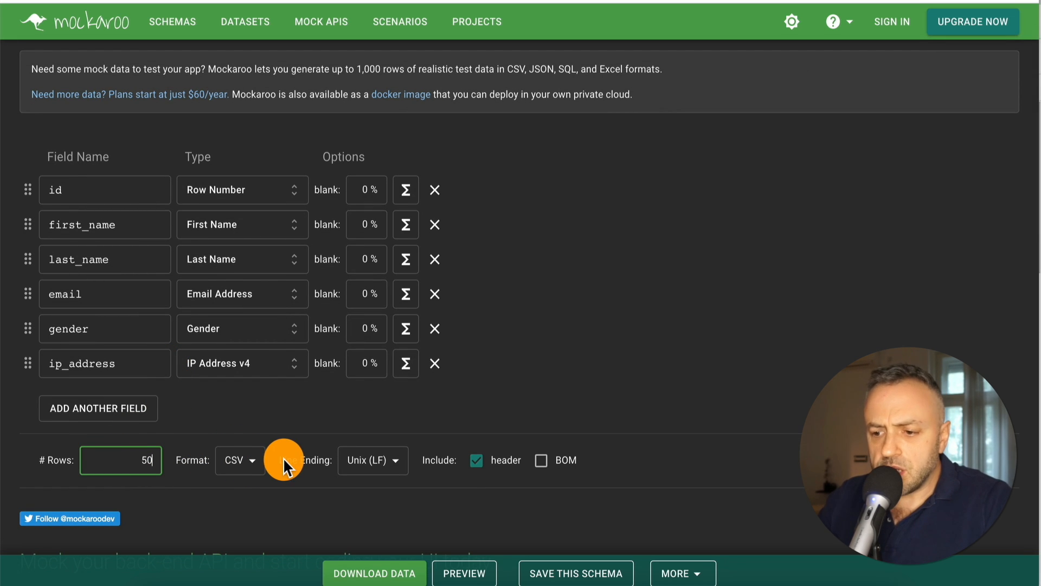
pyautogui.scroll(-2, 476, 379)
pyautogui.scroll(3, 476, 378)
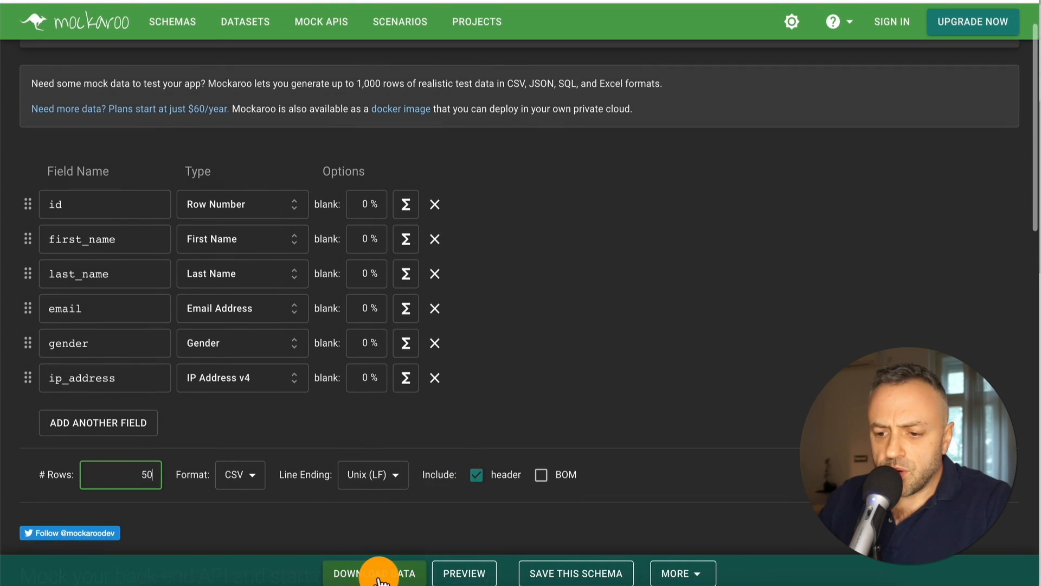
pyautogui.click(380, 576)
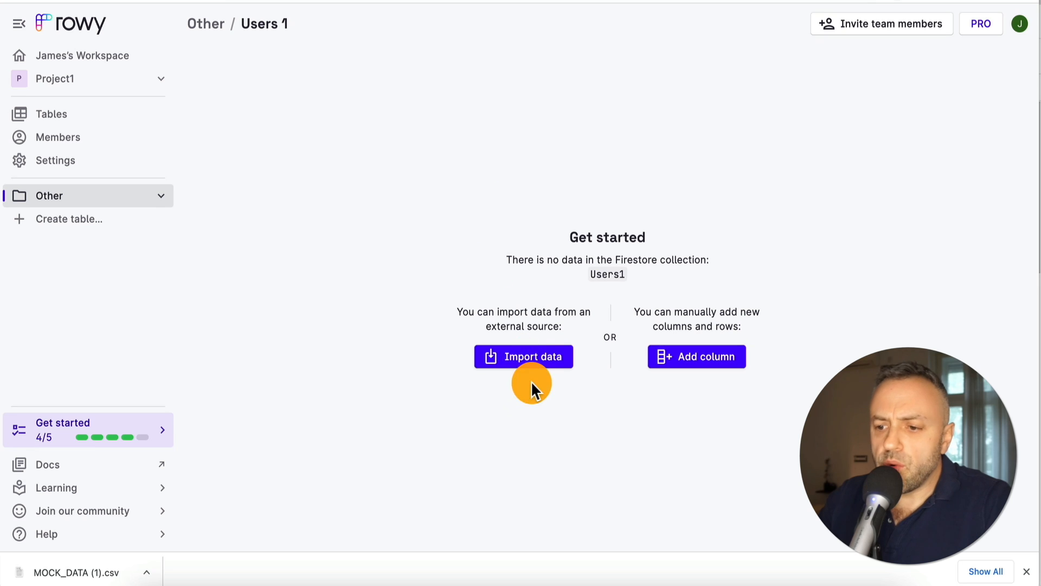
# Upload MOCK_DATA (1).csv into the Users 1 table's import dialog
pyautogui.click(544, 360)
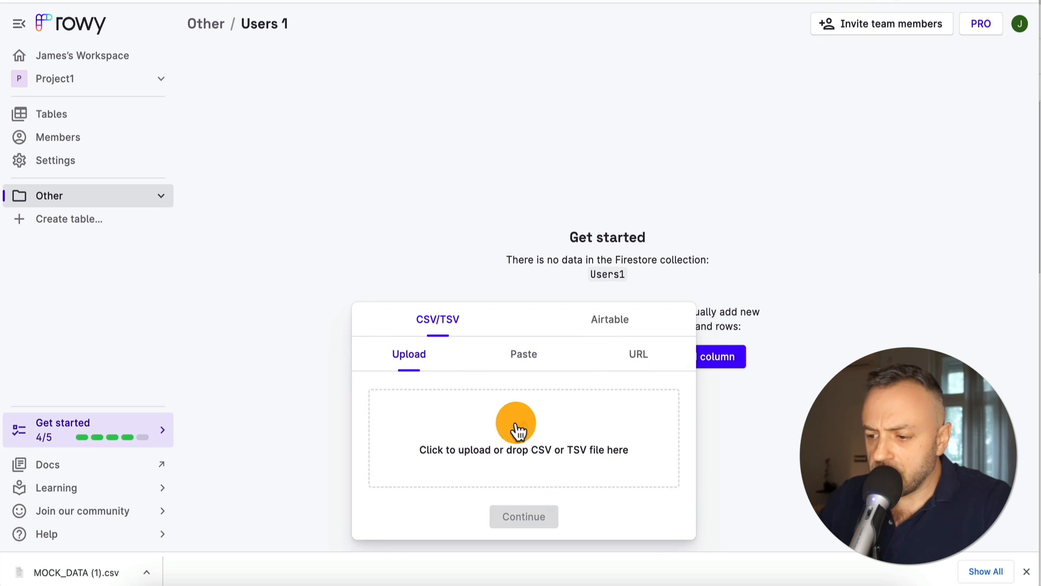
pyautogui.moveTo(101, 579); pyautogui.dragTo(474, 481)
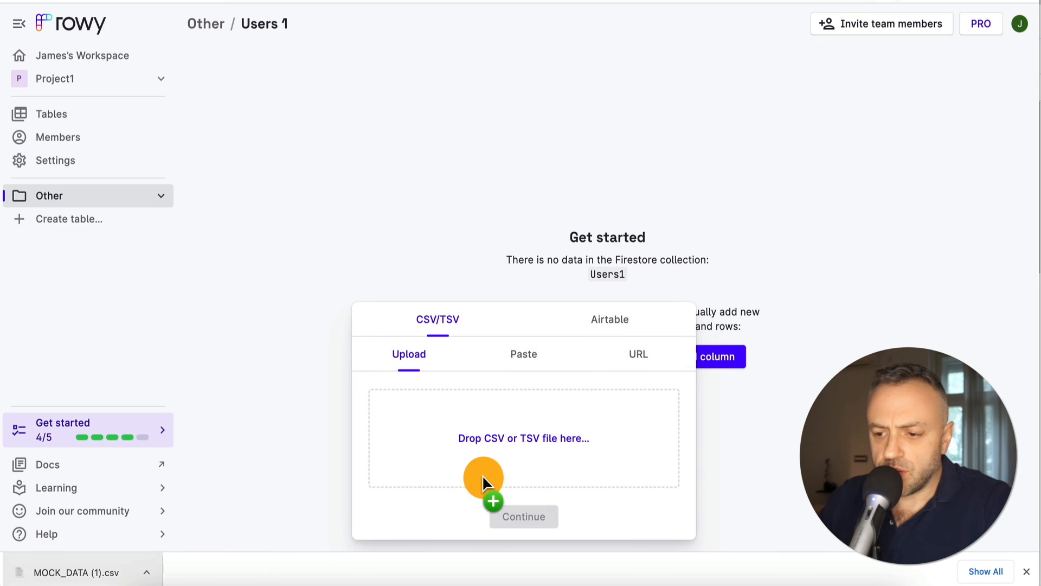
pyautogui.moveTo(506, 446); pyautogui.dragTo(507, 448)
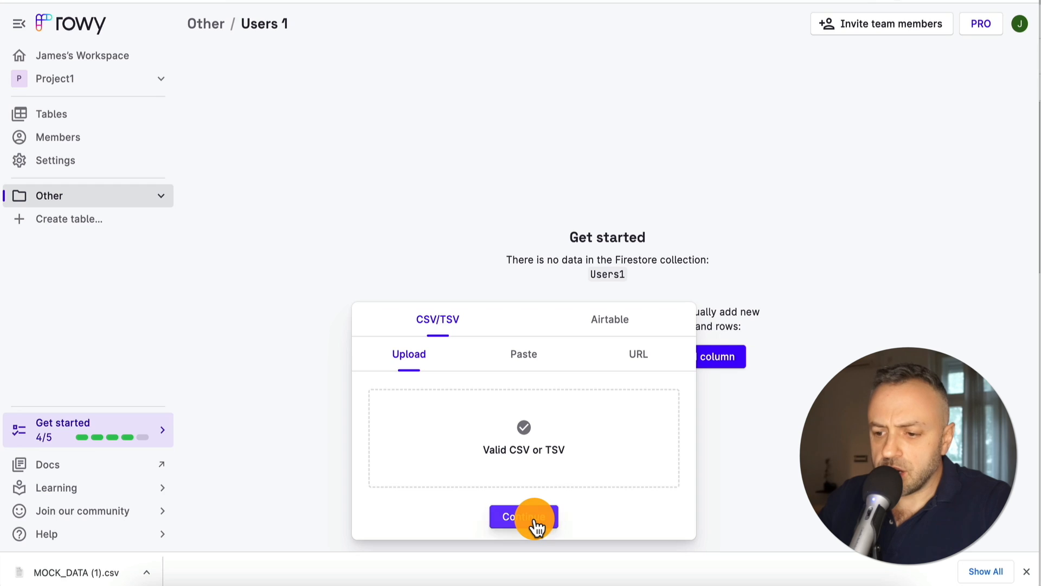
pyautogui.click(536, 520)
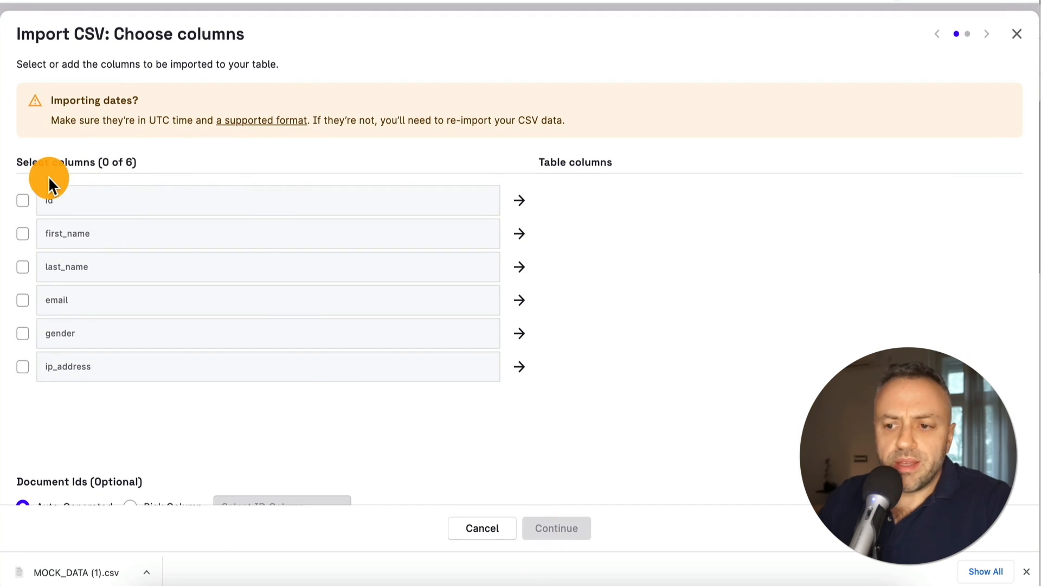
# Include id, first_name, last_name, email, gender and ip_address as new columns
pyautogui.click(23, 200)
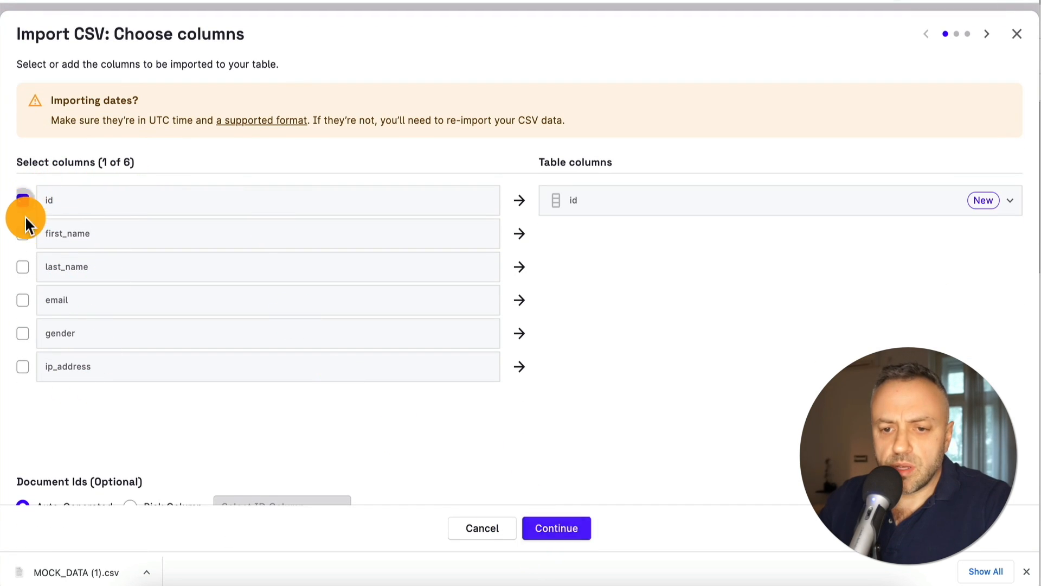
pyautogui.click(23, 233)
pyautogui.click(23, 267)
pyautogui.click(22, 300)
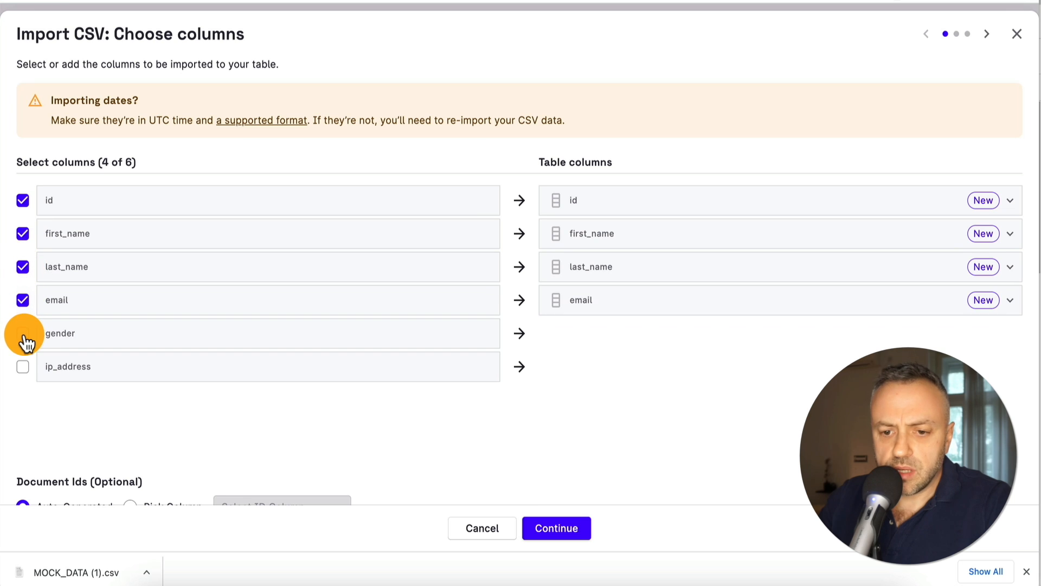
pyautogui.click(23, 333)
pyautogui.click(22, 366)
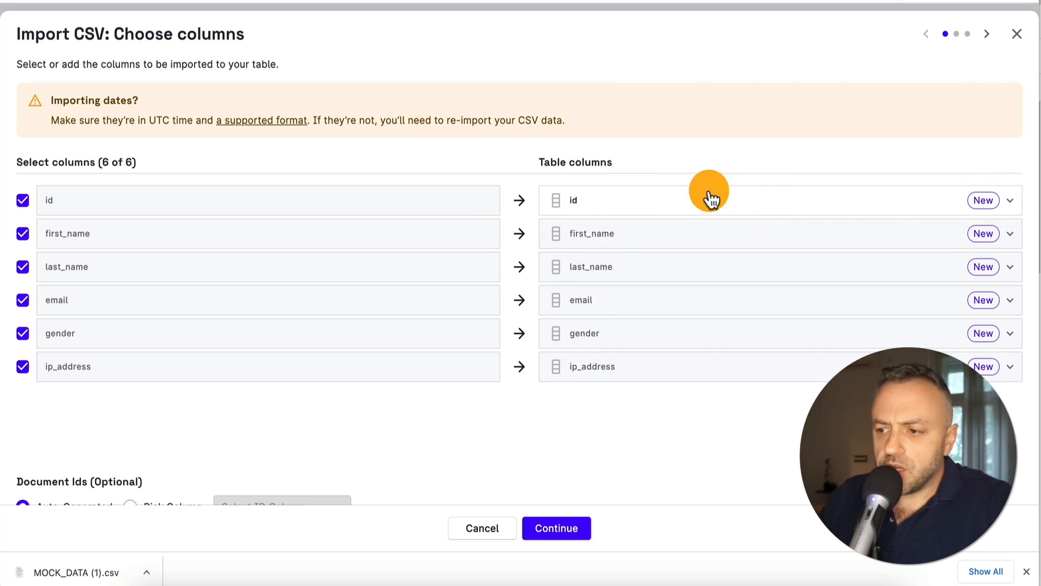
pyautogui.click(1011, 201)
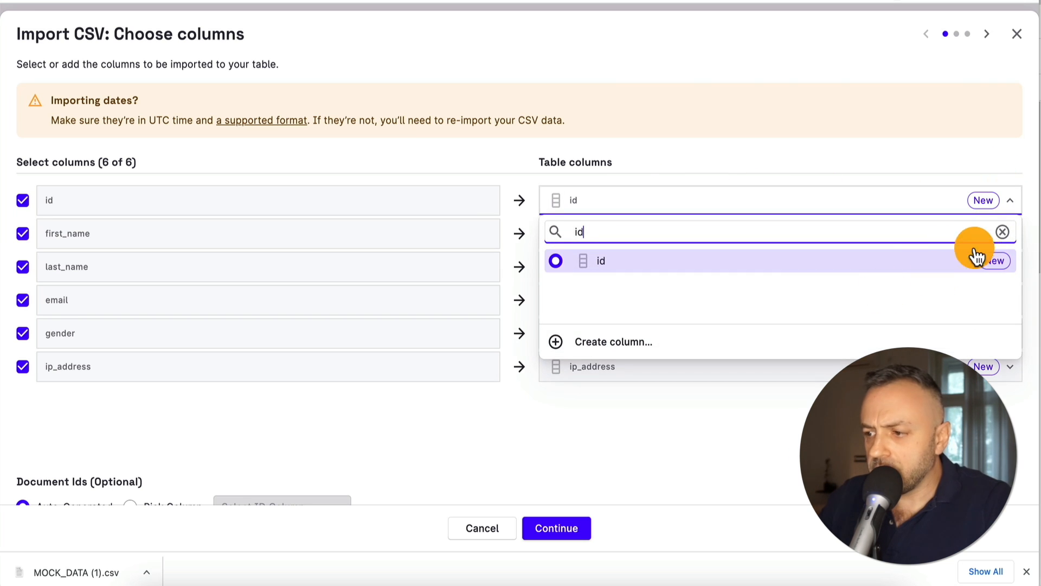
pyautogui.click(672, 147)
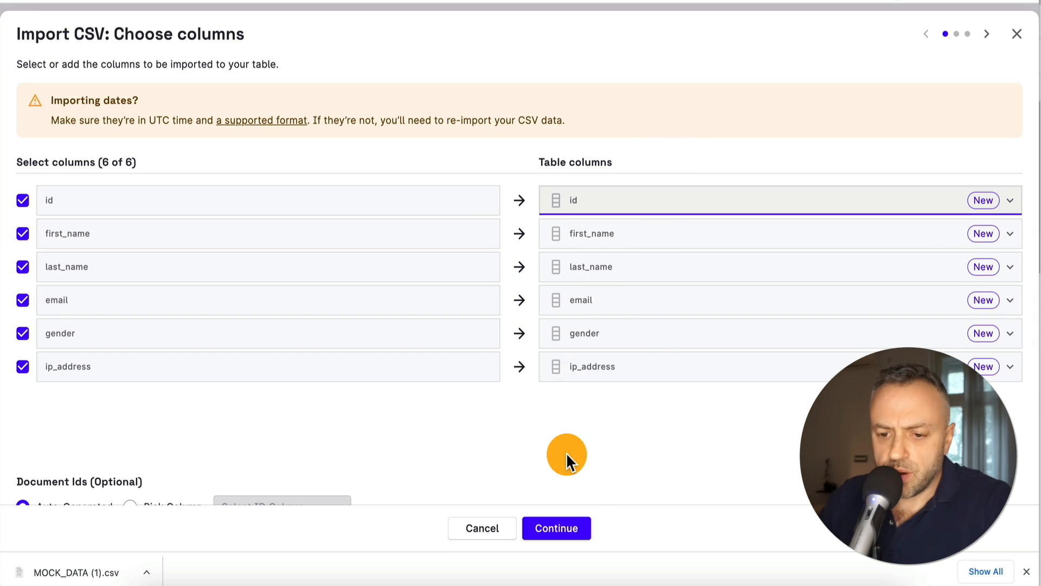
pyautogui.click(566, 532)
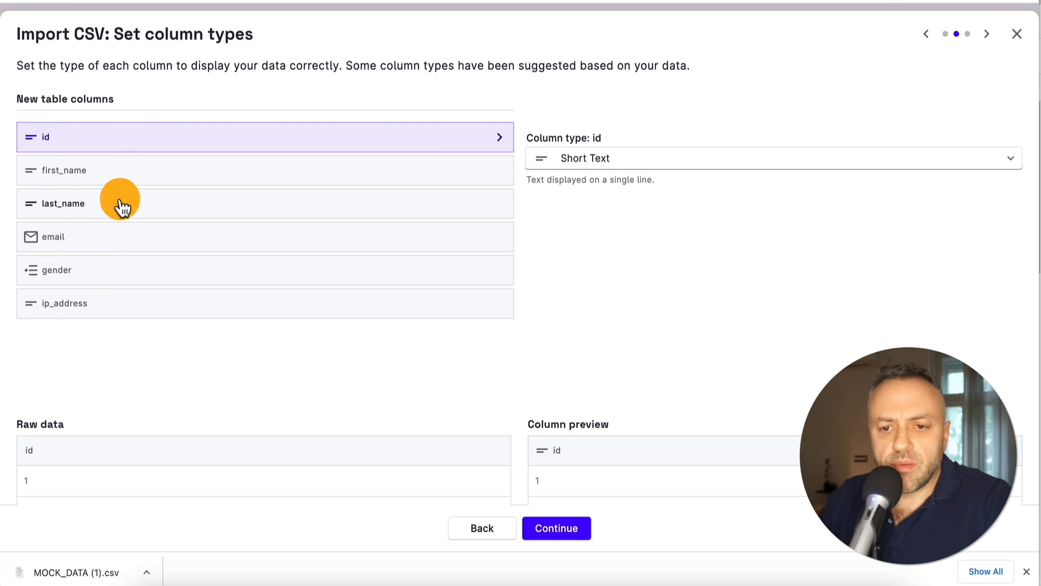
# Review each column's suggested type and keep id as Short Text
pyautogui.click(238, 182)
pyautogui.click(226, 209)
pyautogui.click(216, 238)
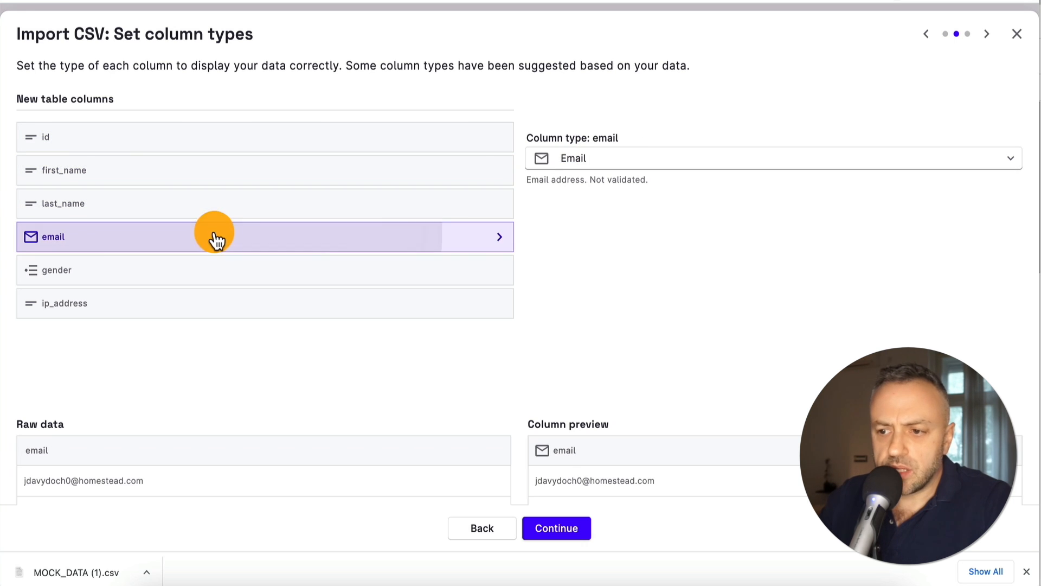
pyautogui.click(270, 278)
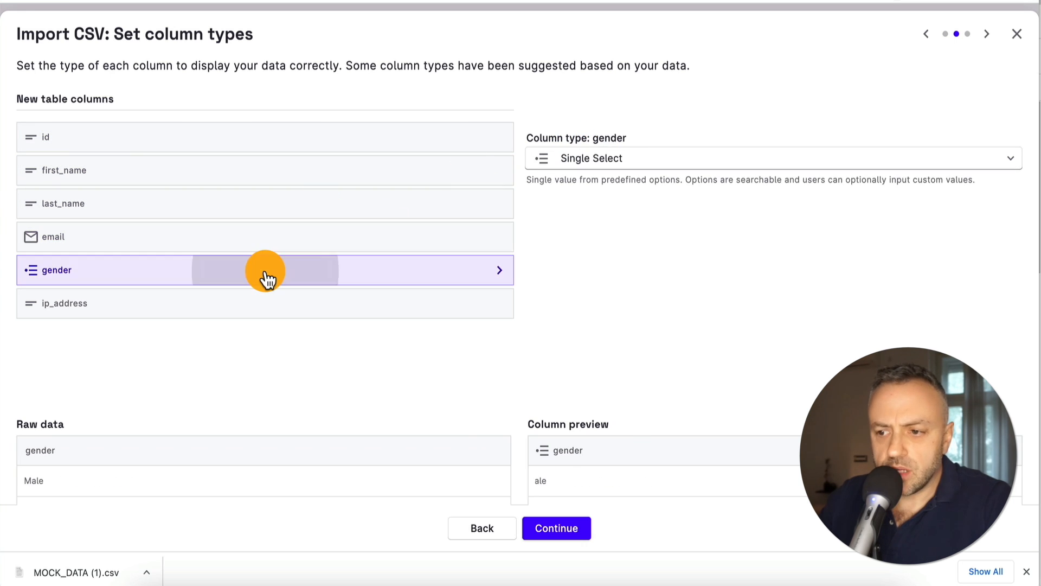
pyautogui.click(310, 312)
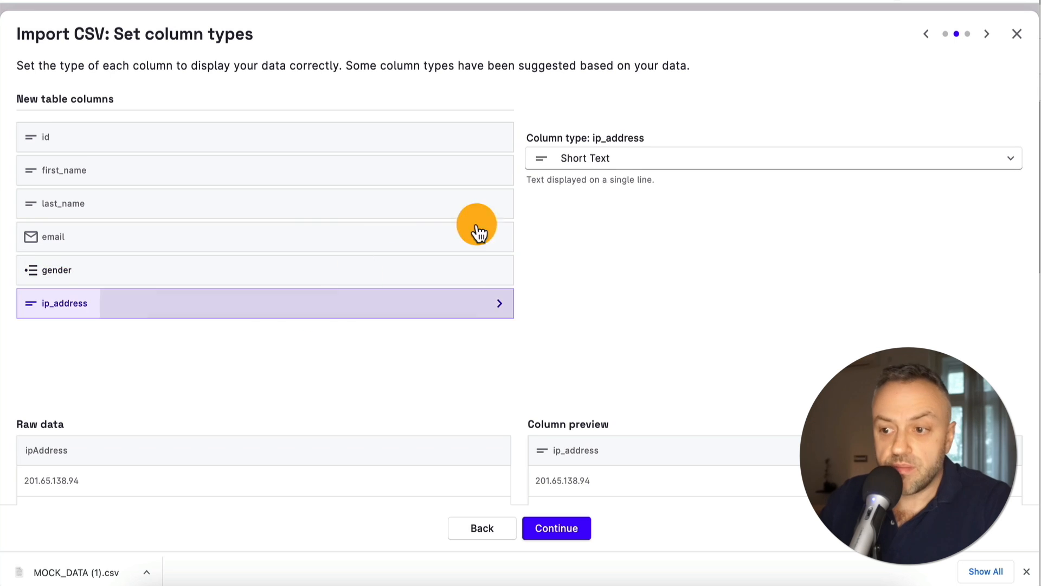
pyautogui.click(355, 138)
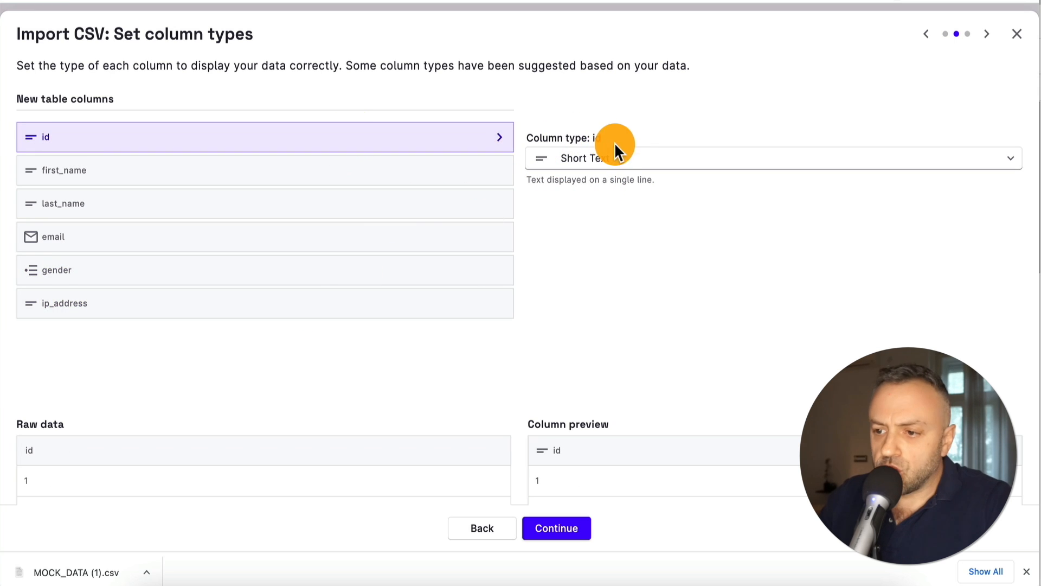
pyautogui.click(623, 160)
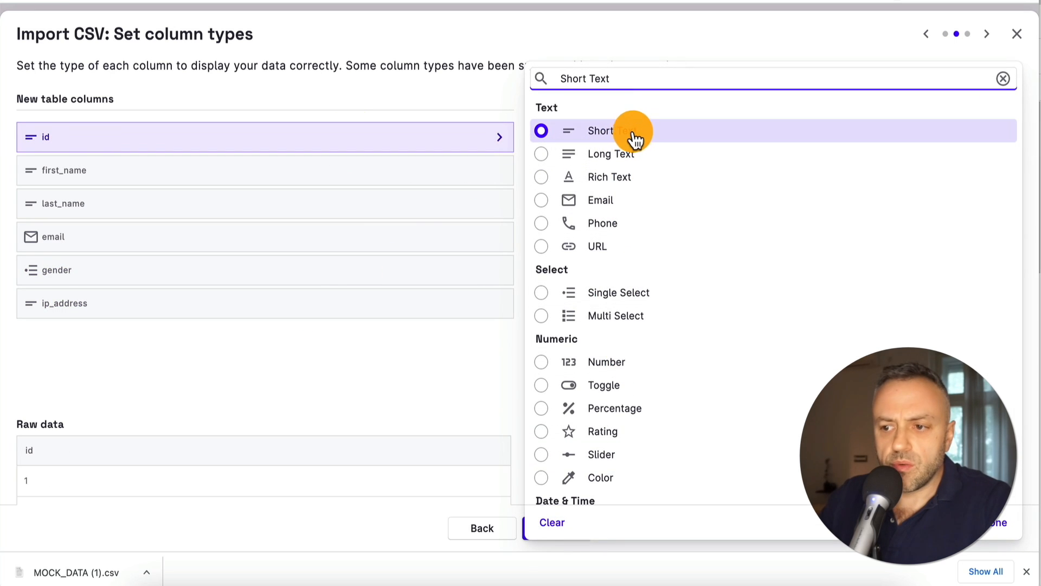
pyautogui.scroll(-3, 623, 237)
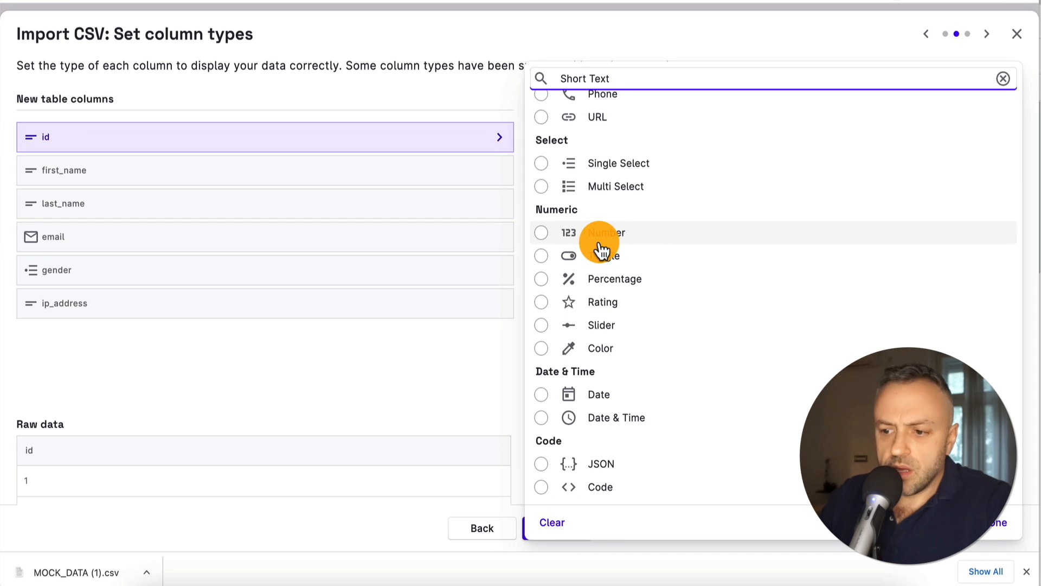
pyautogui.scroll(3, 626, 148)
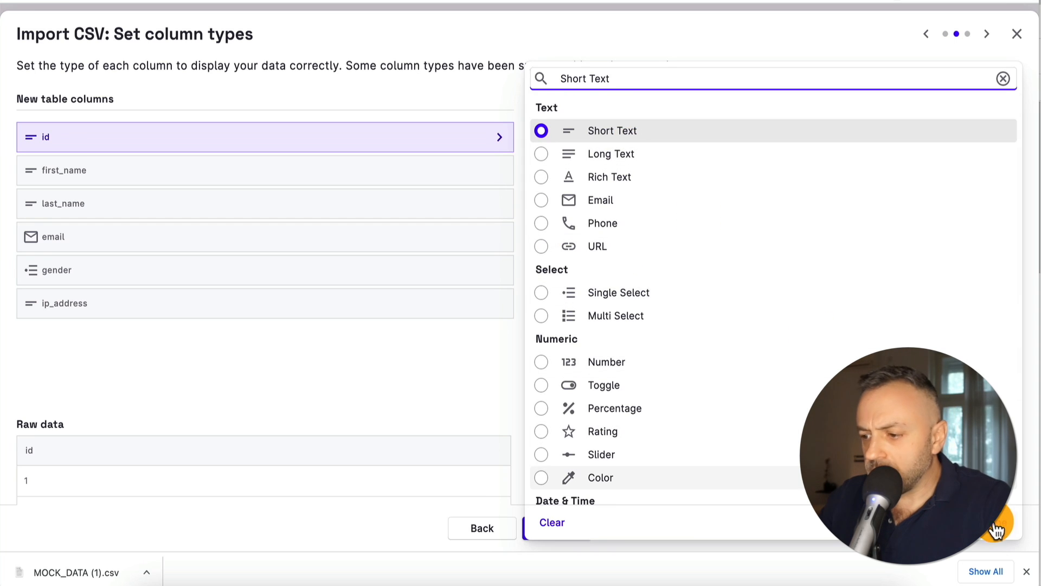
pyautogui.click(1000, 532)
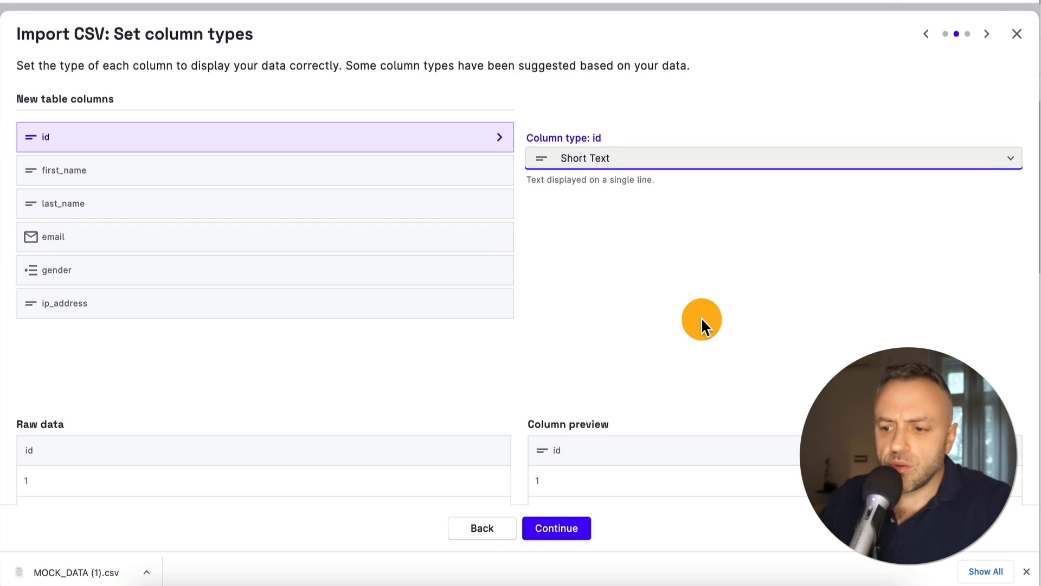
# Check the import preview and finish loading the 50 rows
pyautogui.click(559, 529)
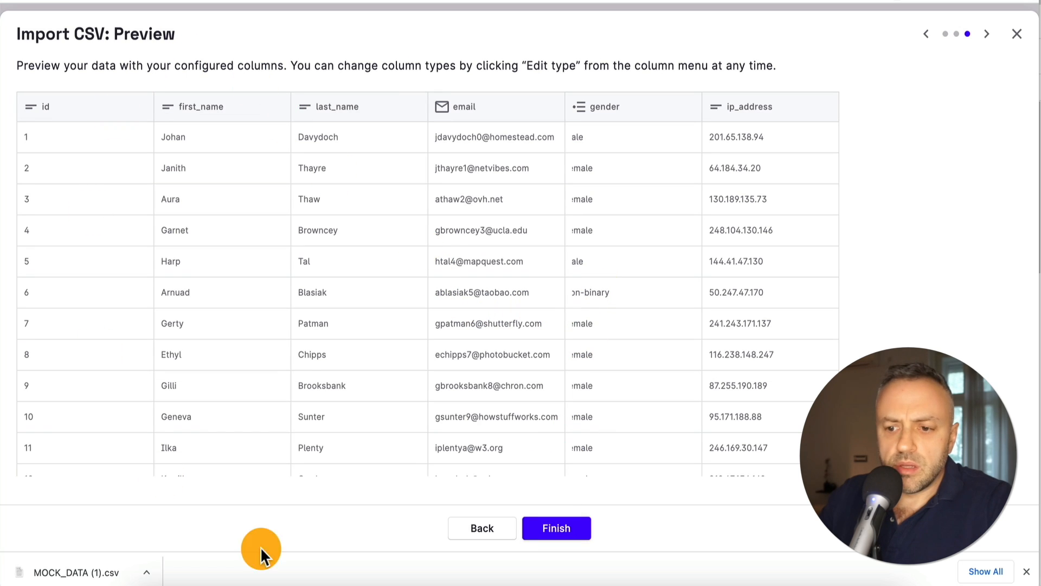
pyautogui.scroll(-20, 385, 236)
pyautogui.scroll(20, 386, 235)
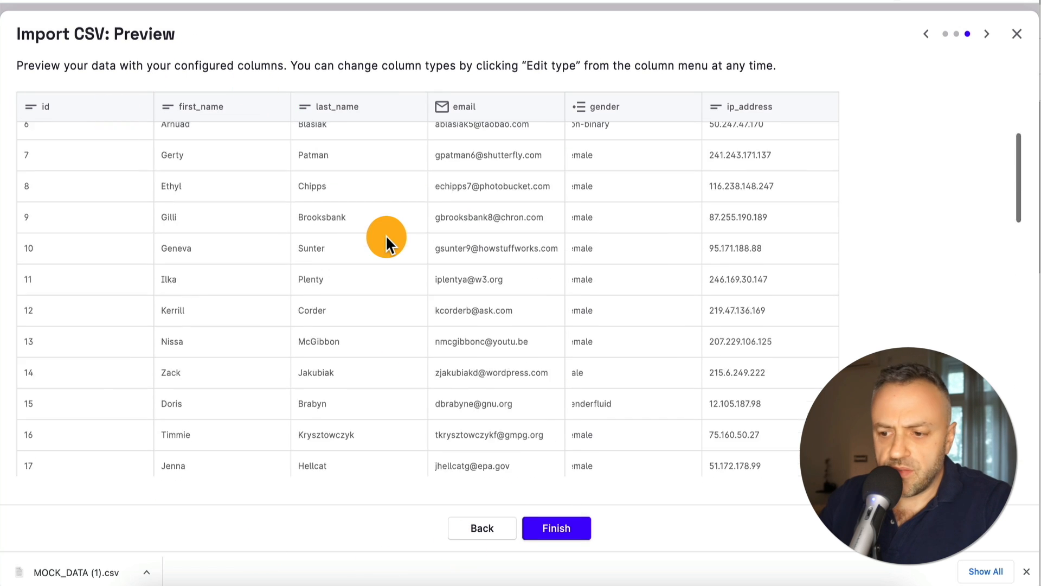
pyautogui.click(558, 528)
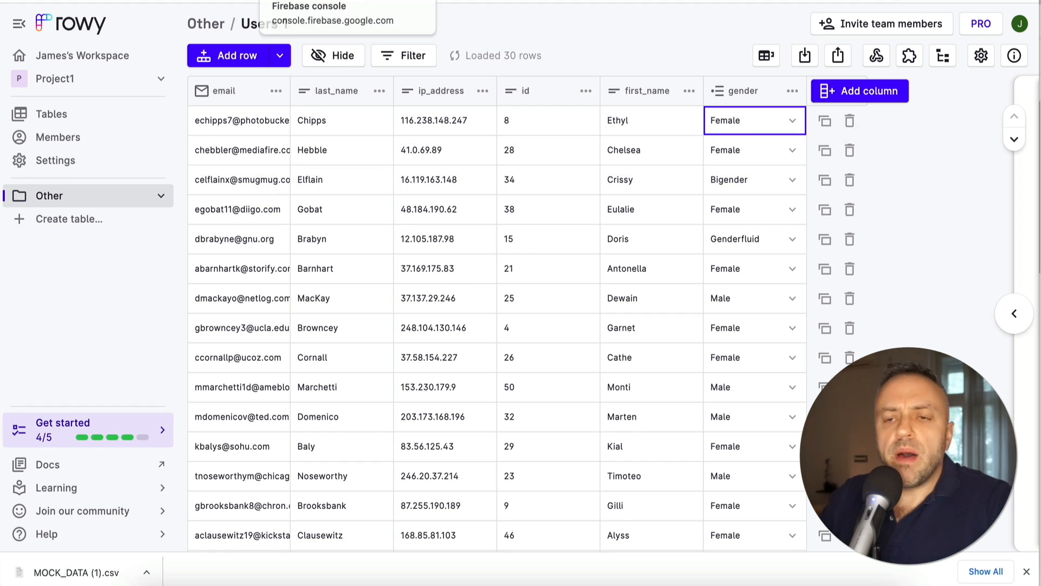
# Open Firestore Database in the Firebase console and inspect an imported Users1 document
pyautogui.click(314, 0)
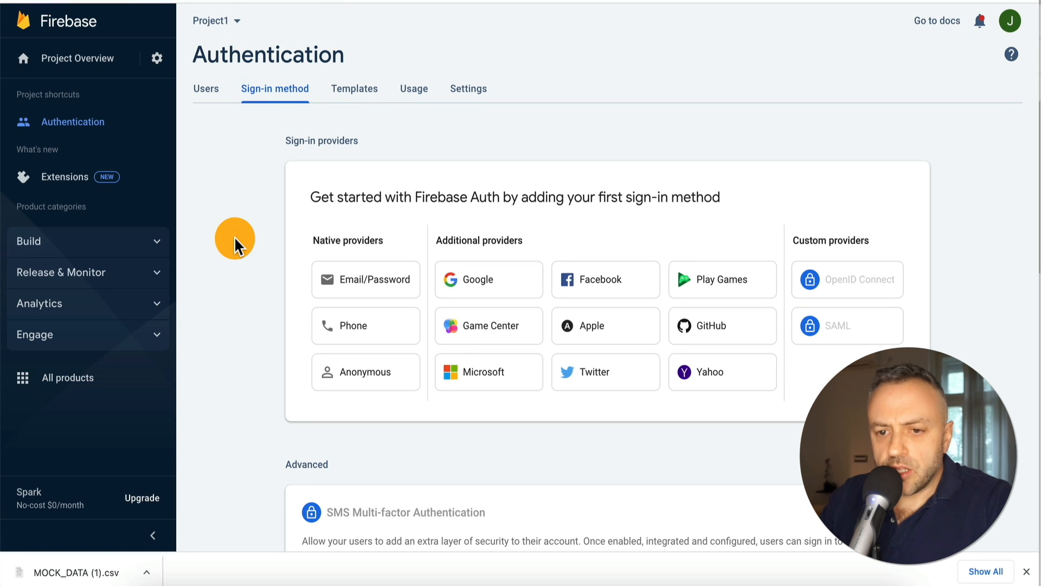
pyautogui.click(76, 253)
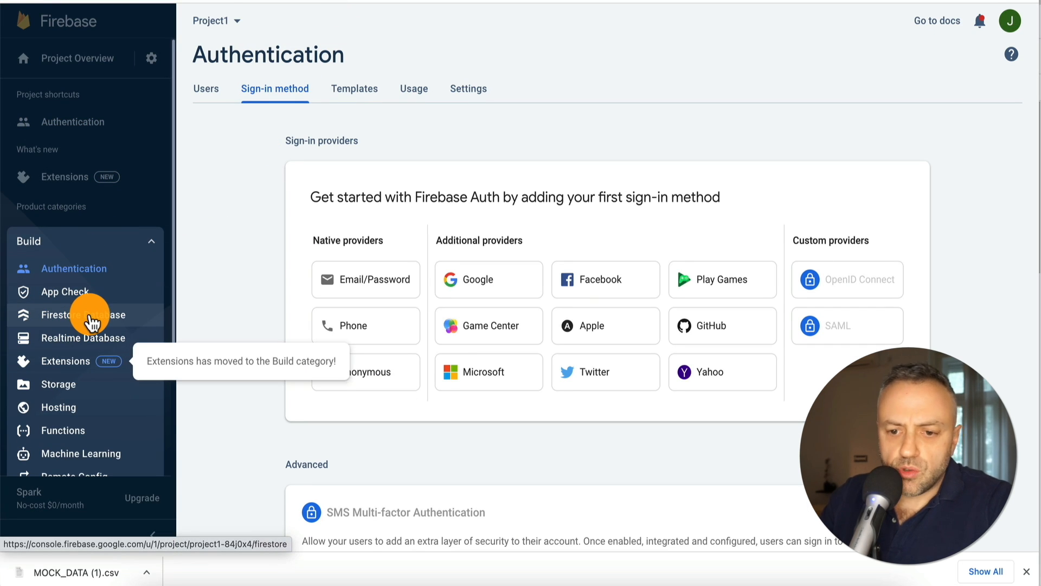
pyautogui.click(86, 320)
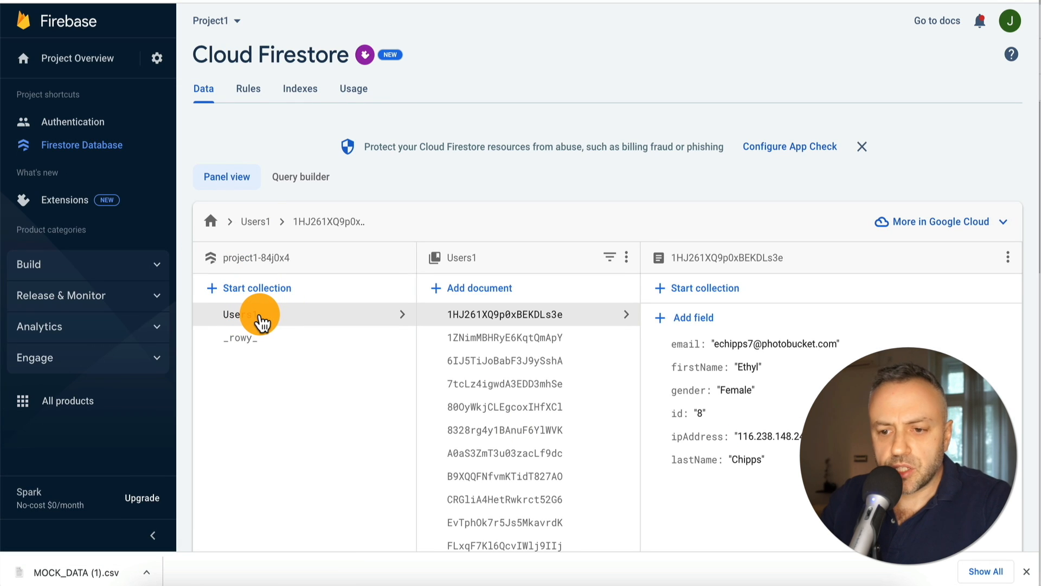
pyautogui.scroll(-10, 530, 341)
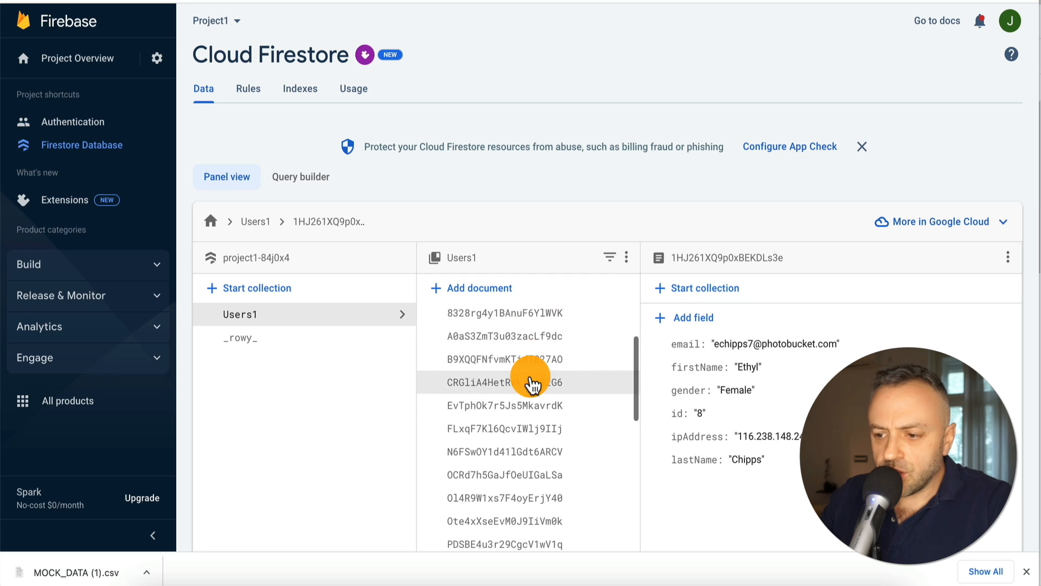
pyautogui.scroll(10, 530, 379)
pyautogui.click(548, 361)
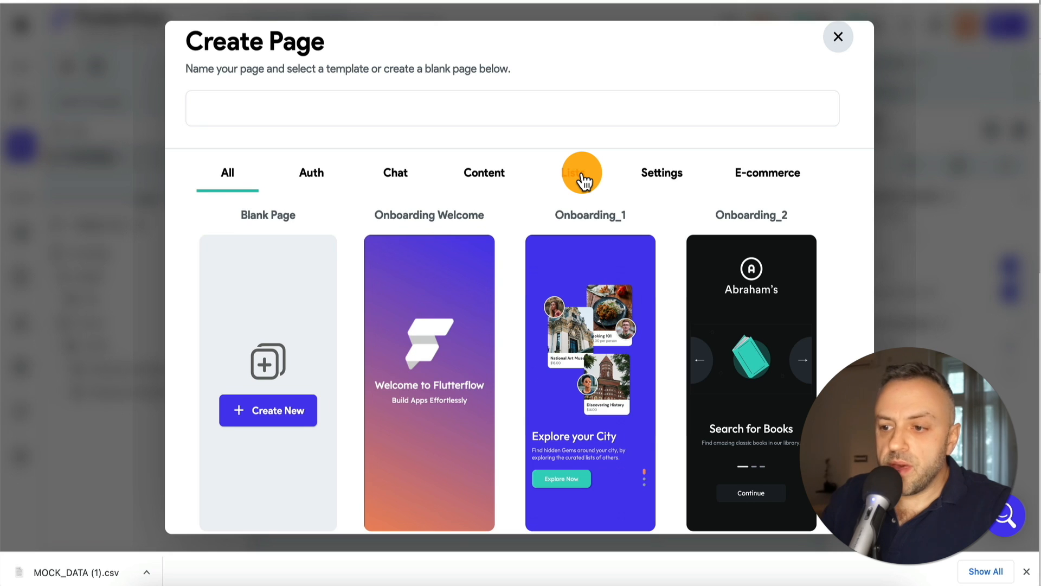
pyautogui.click(583, 180)
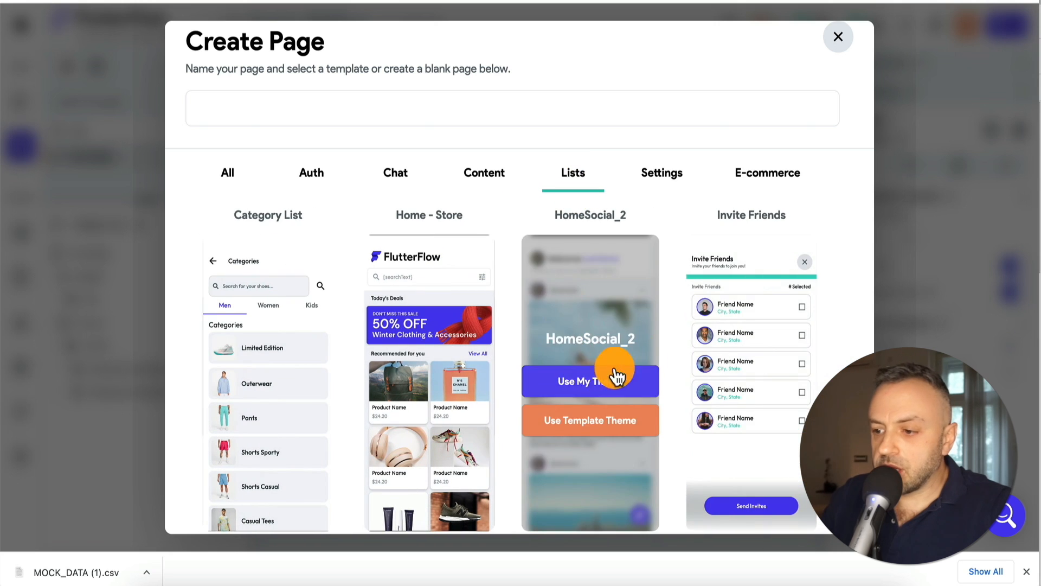
# Create a page named users from the Invite Friends list template with My Theme
pyautogui.scroll(-5, 746, 331)
pyautogui.scroll(-5, 746, 331)
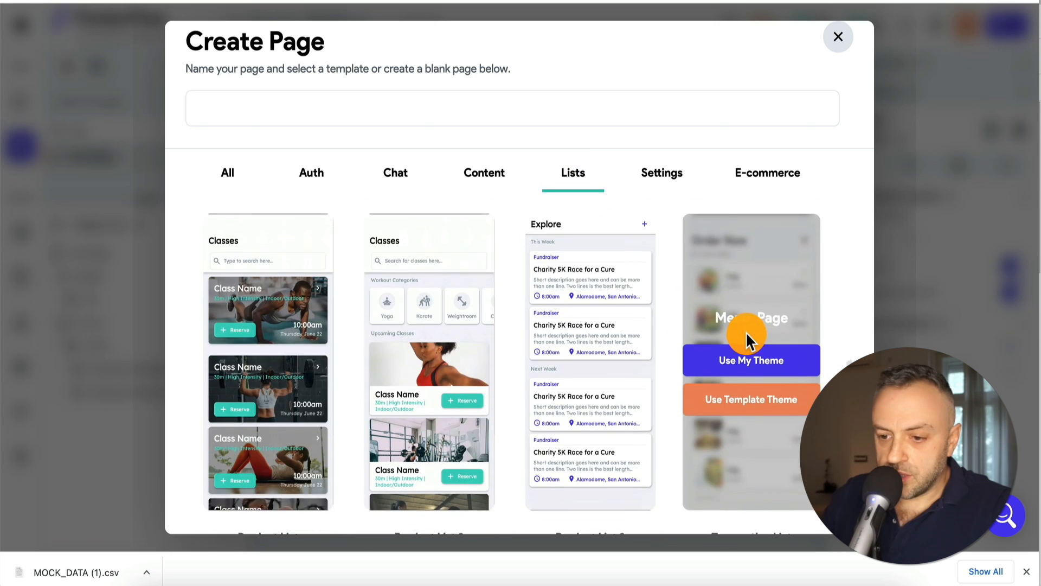
pyautogui.scroll(5, 746, 331)
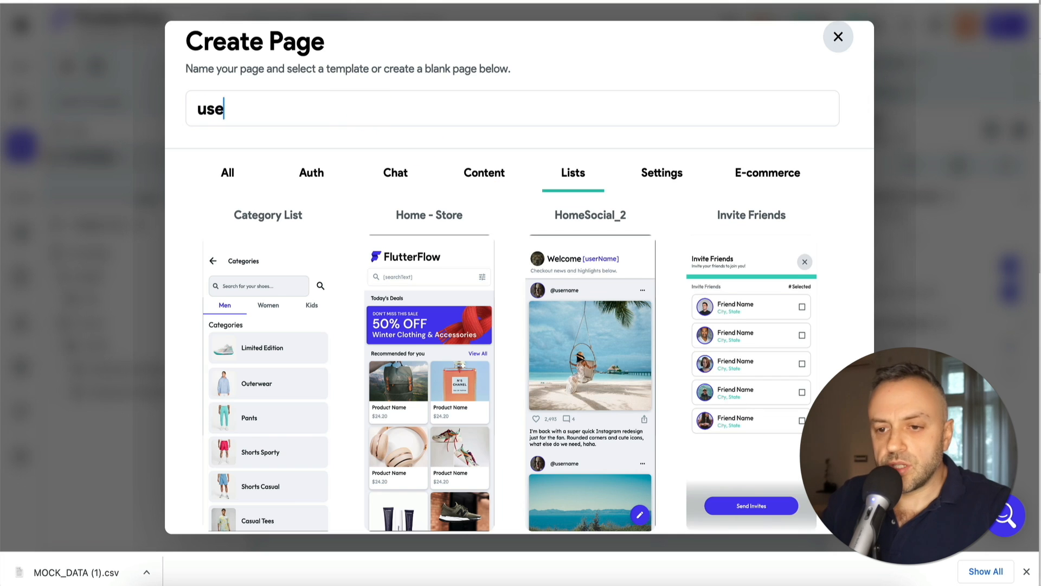
pyautogui.write('rs')
pyautogui.moveTo(722, 286)
pyautogui.click(748, 372)
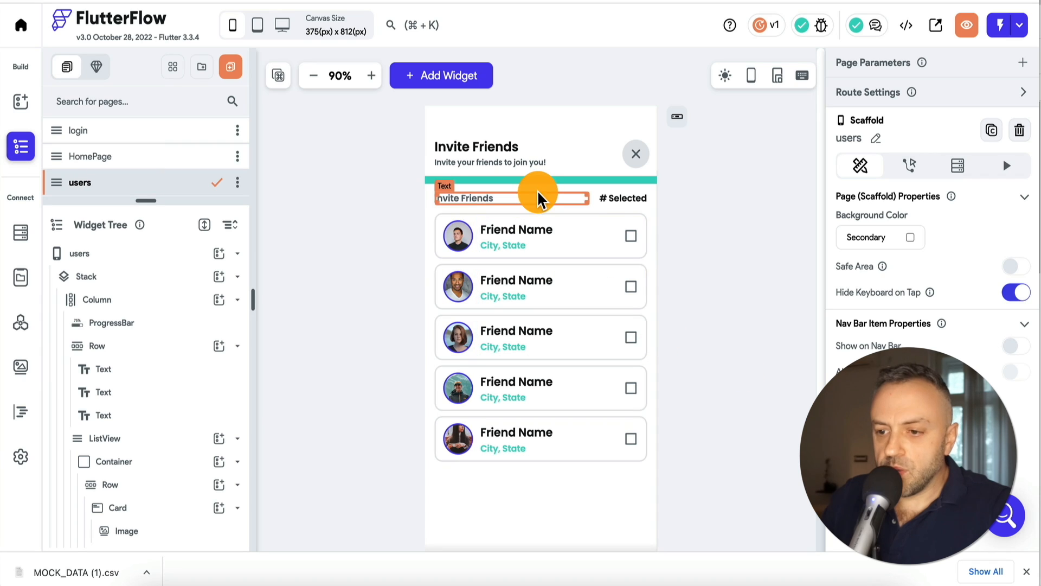
# Delete the Invite Friends subheading text from the page
pyautogui.click(495, 197)
pyautogui.press('Delete')
pyautogui.click(556, 201)
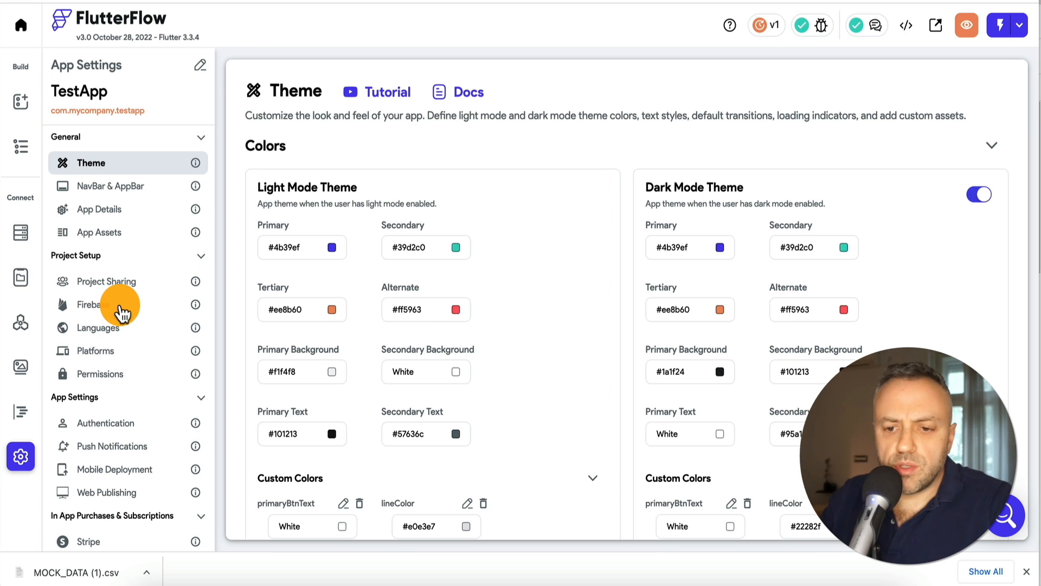
# Check the Firestore collection schemas in Firebase settings, then select the friend-card list
pyautogui.click(121, 306)
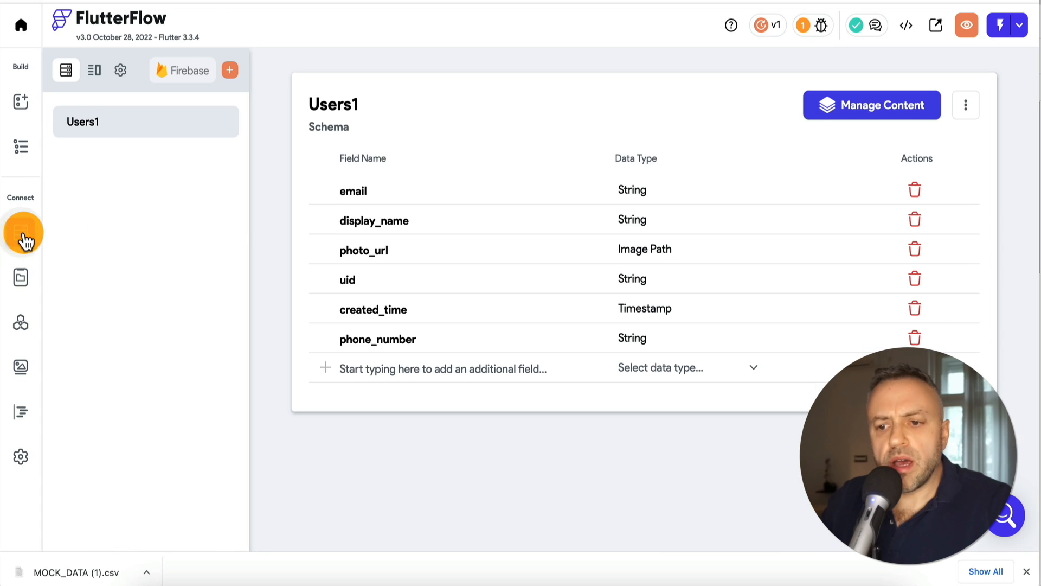
pyautogui.click(21, 232)
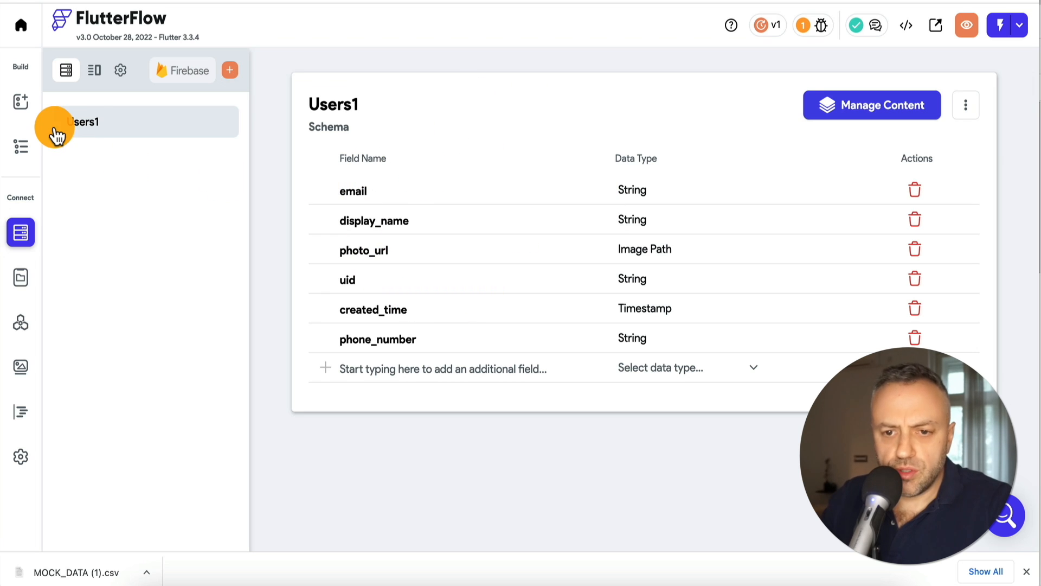
pyautogui.click(22, 147)
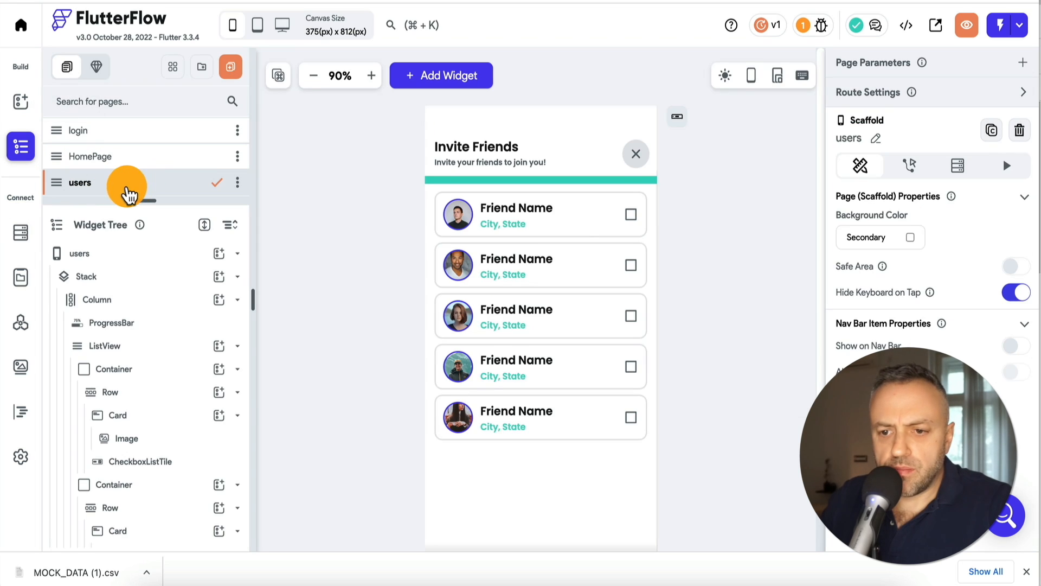
pyautogui.click(430, 193)
# Add a backend query on the Users1 collection to the list, generating items from it
pyautogui.click(935, 103)
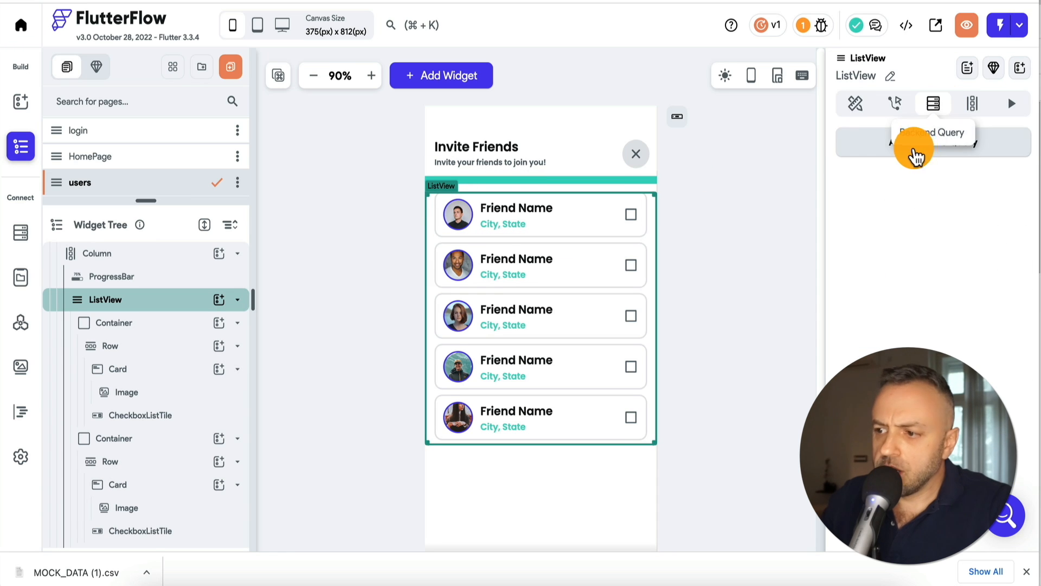
pyautogui.click(939, 143)
pyautogui.click(727, 143)
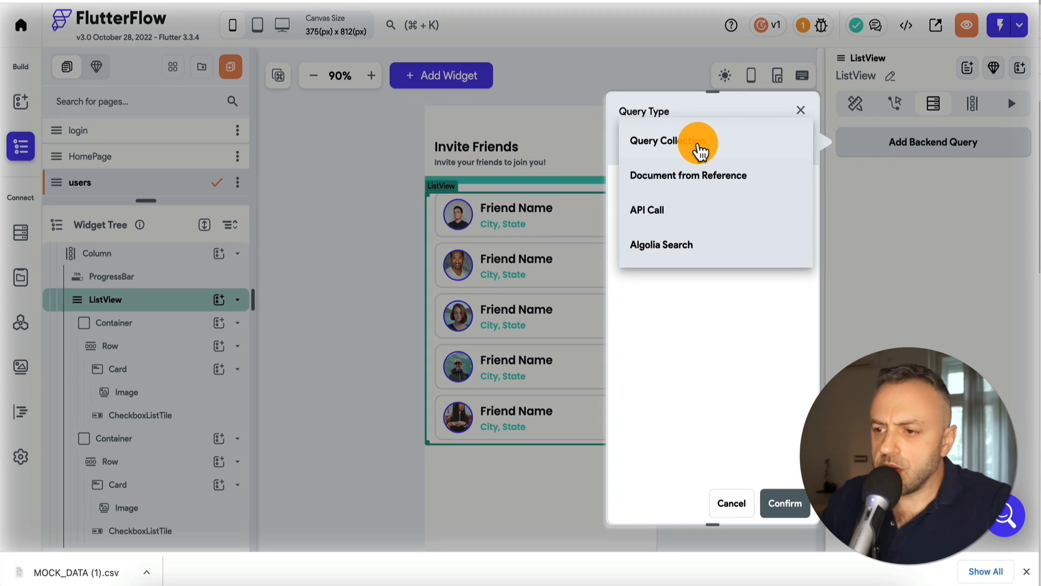
pyautogui.click(700, 153)
pyautogui.click(702, 244)
pyautogui.click(693, 248)
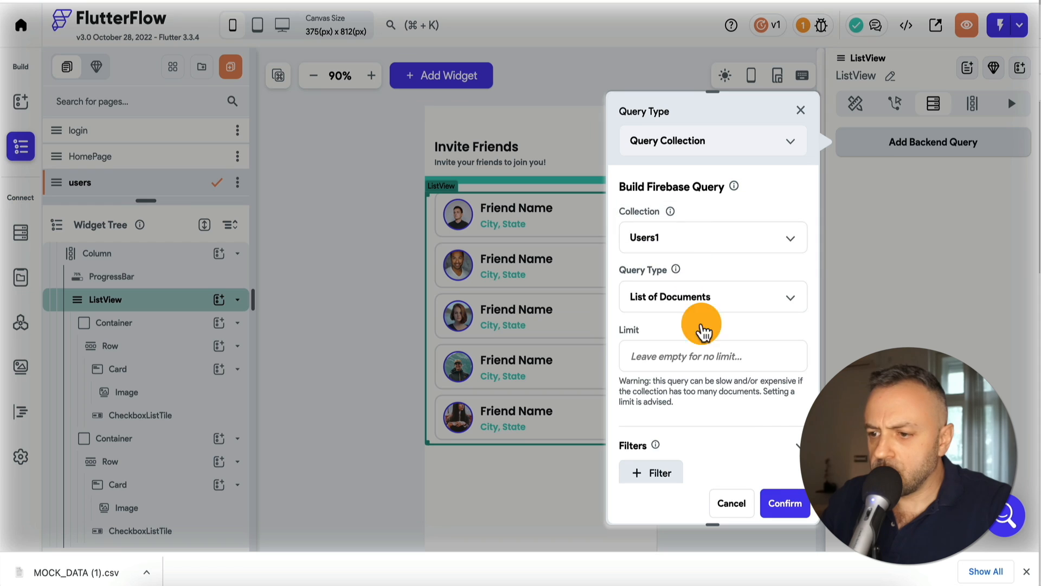
pyautogui.click(781, 503)
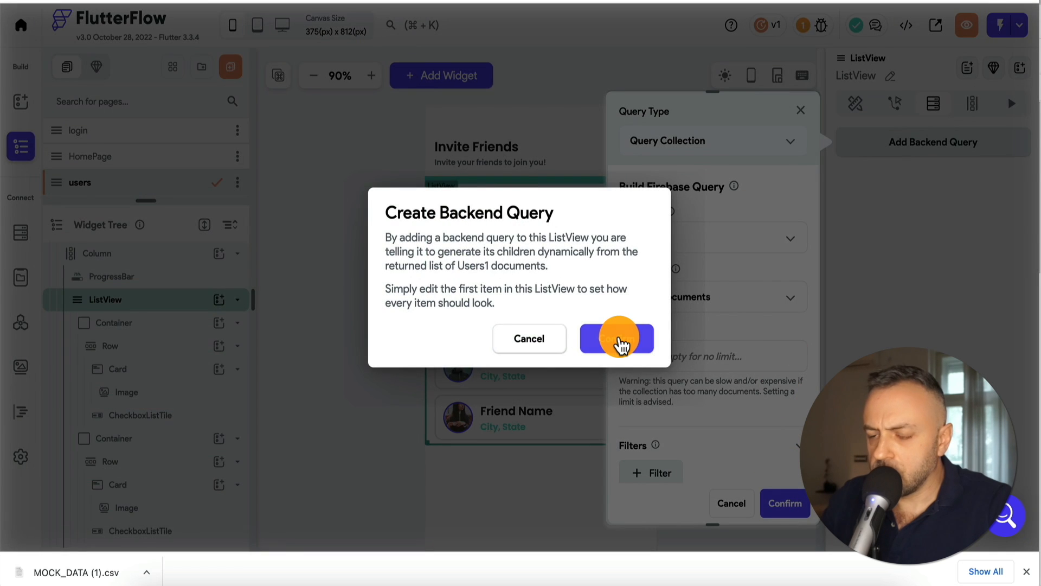
pyautogui.click(616, 336)
pyautogui.click(801, 111)
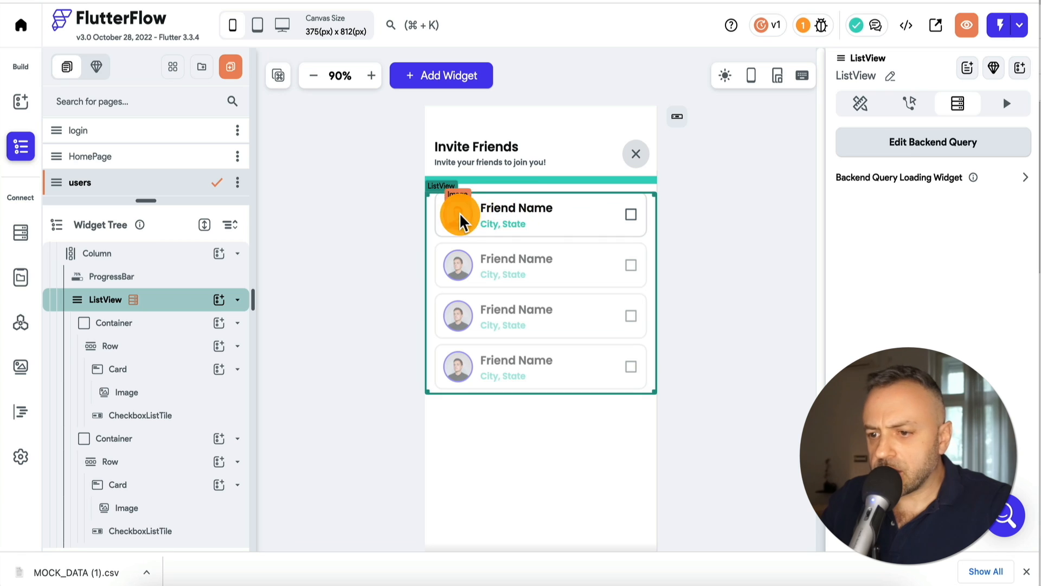
# Bind the first tile's title text to the Users1 document's email field
pyautogui.click(511, 212)
pyautogui.scroll(-8, 925, 269)
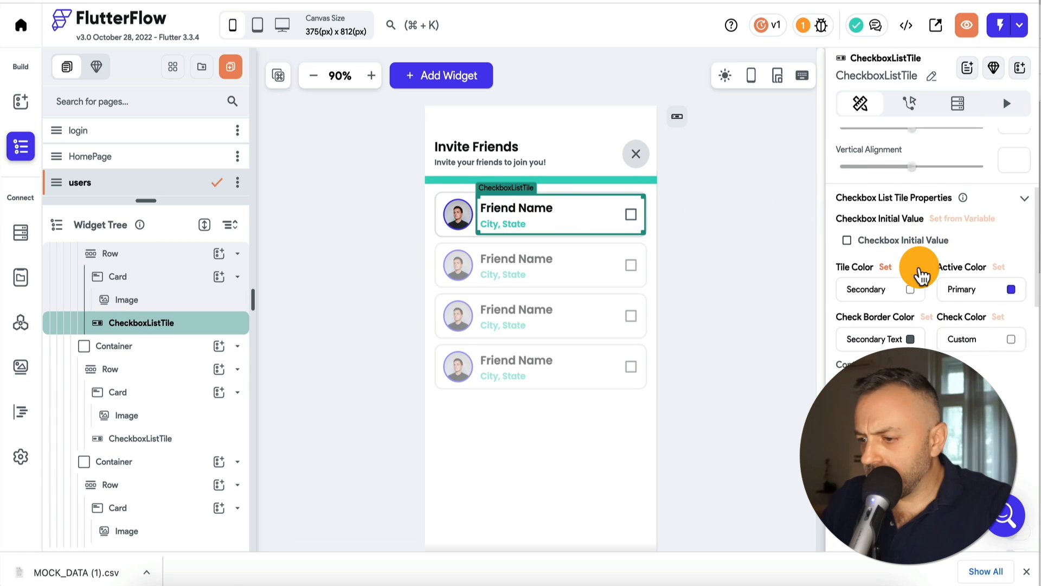
pyautogui.scroll(-5, 874, 270)
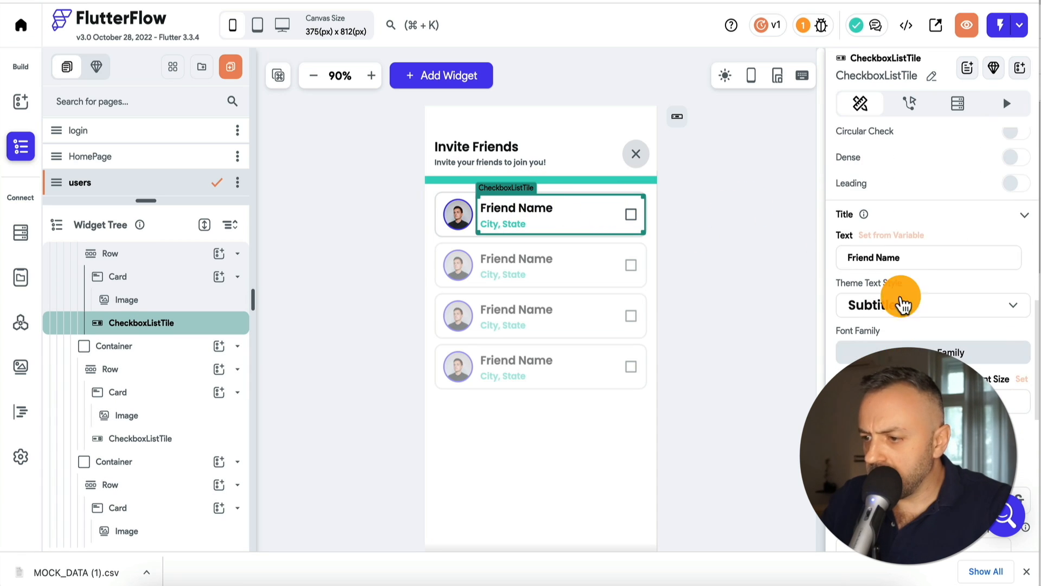
pyautogui.click(904, 237)
pyautogui.click(679, 315)
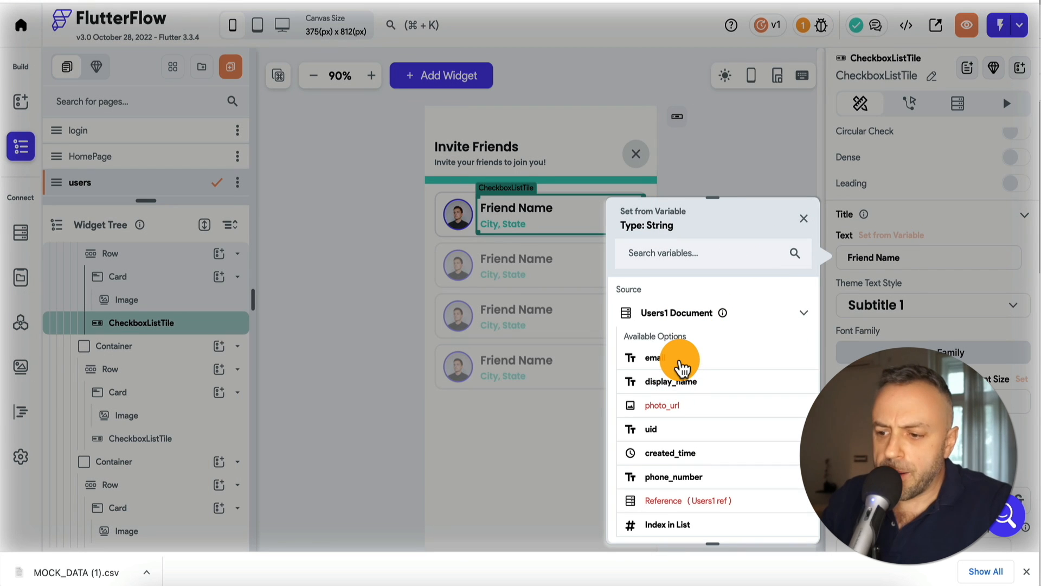
pyautogui.click(676, 346)
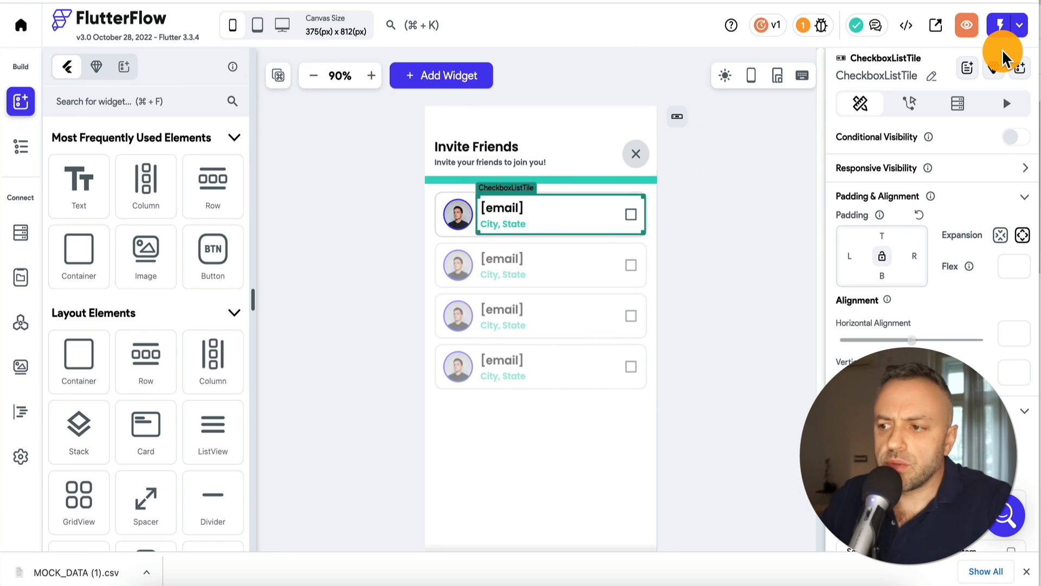
# Launch FlutterFlow Test Mode to check the emails load, then switch back to Rowy's Users 1 table
pyautogui.click(1001, 30)
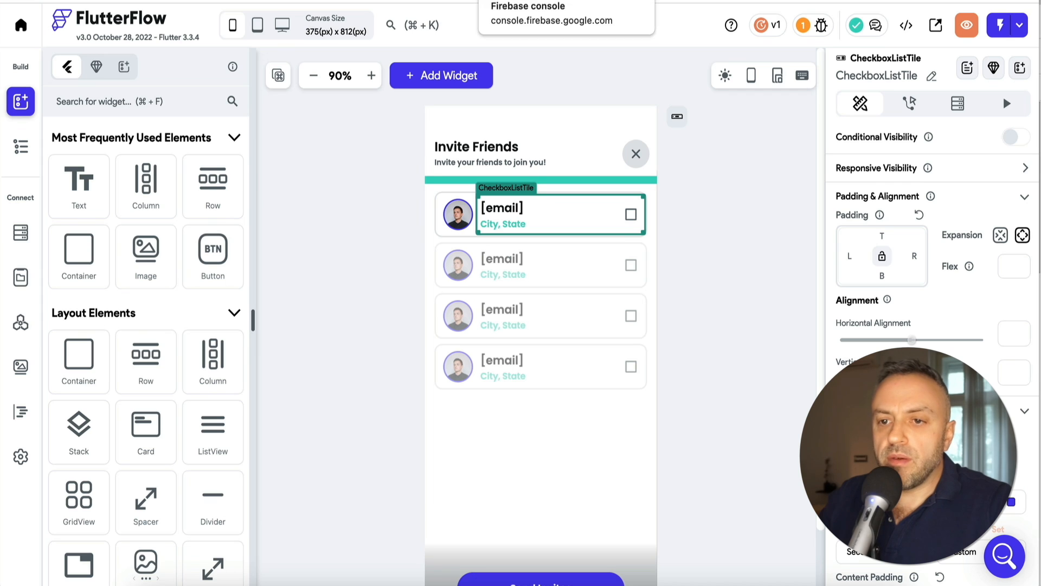
pyautogui.click(231, 1)
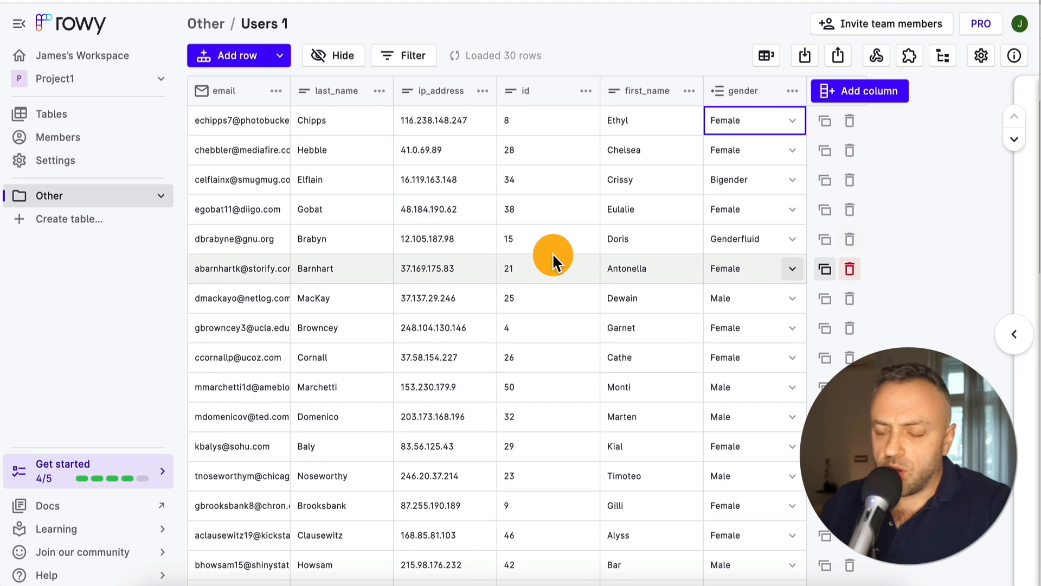
pyautogui.click(842, 60)
pyautogui.click(421, 318)
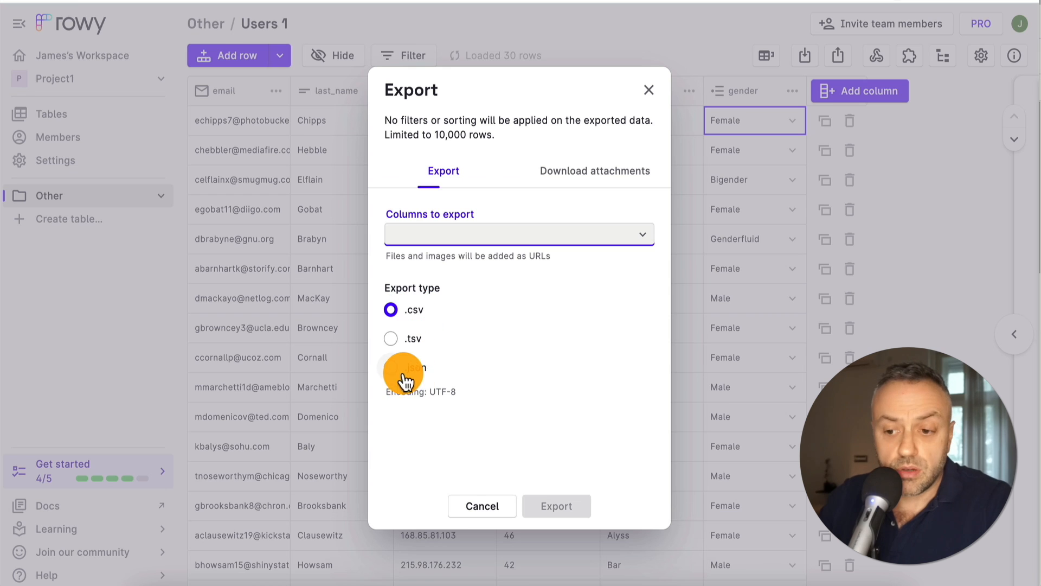
pyautogui.click(484, 506)
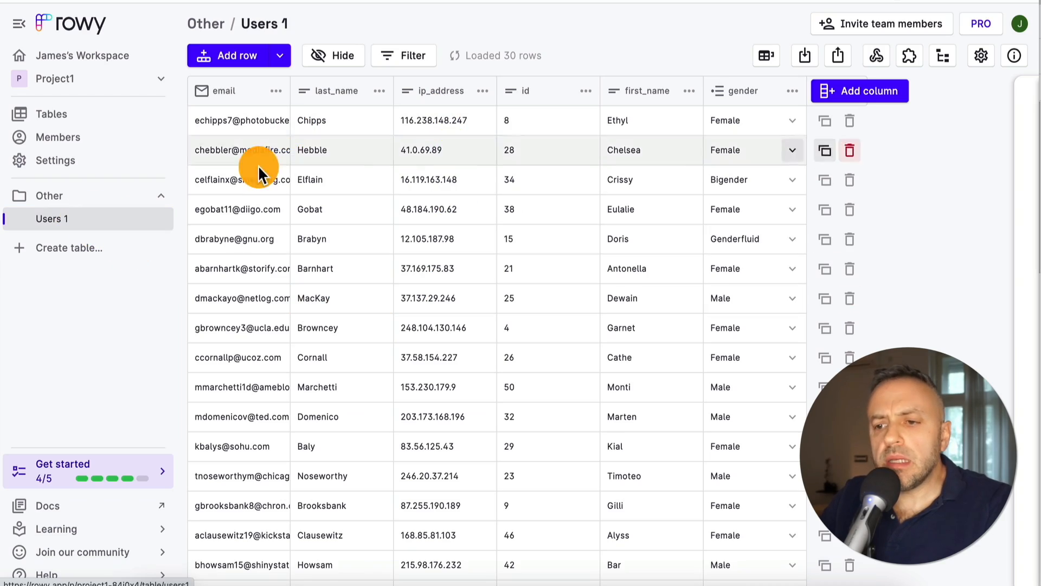
# Delete the Users 1 table from Rowy's Tables overview
pyautogui.click(79, 125)
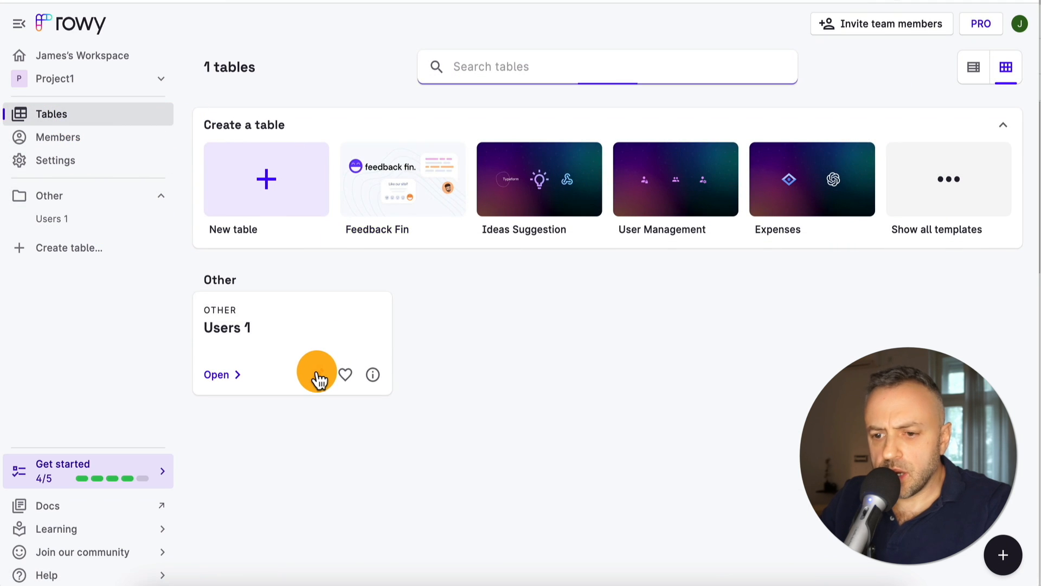
pyautogui.click(318, 375)
pyautogui.click(672, 97)
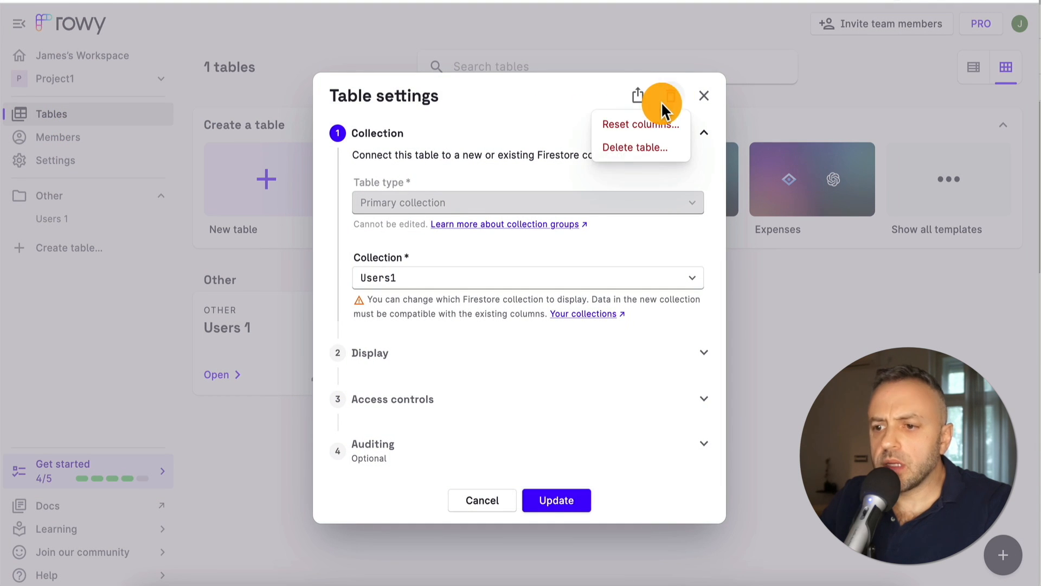
pyautogui.click(635, 147)
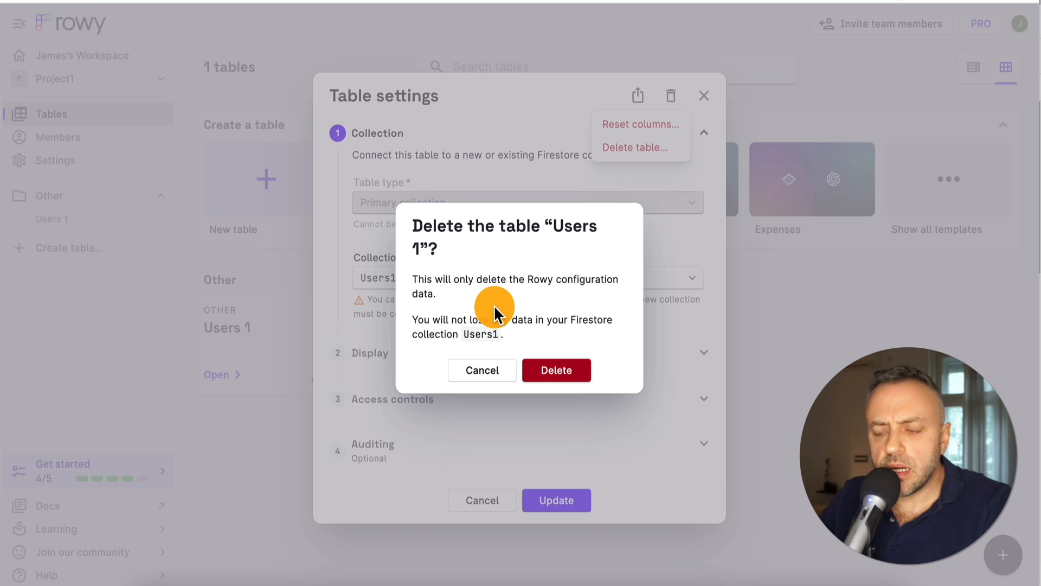
pyautogui.click(558, 369)
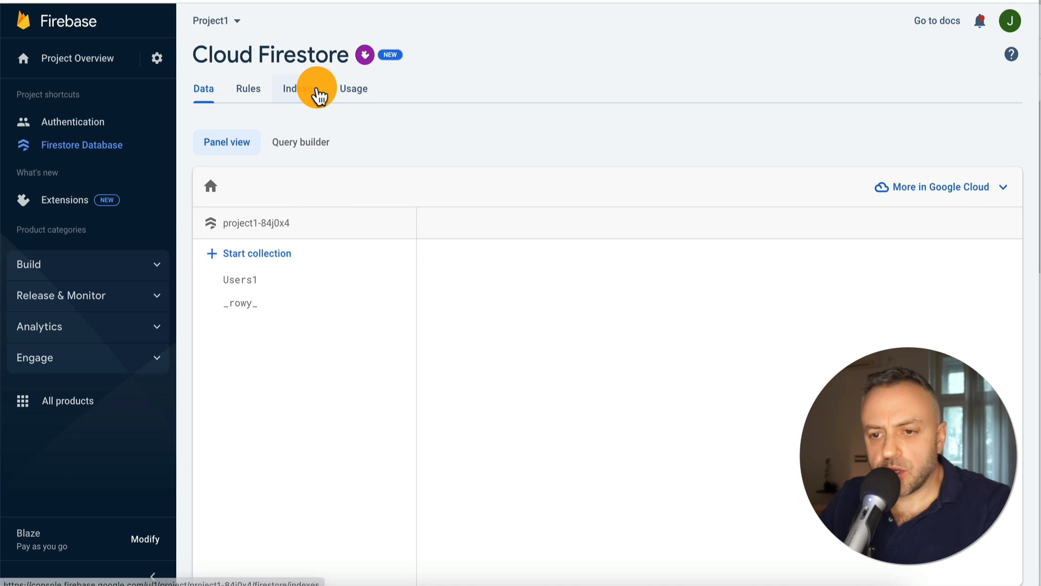
# Confirm the Users1 collection still has its documents in Firestore, then start a new Rowy table
pyautogui.click(286, 282)
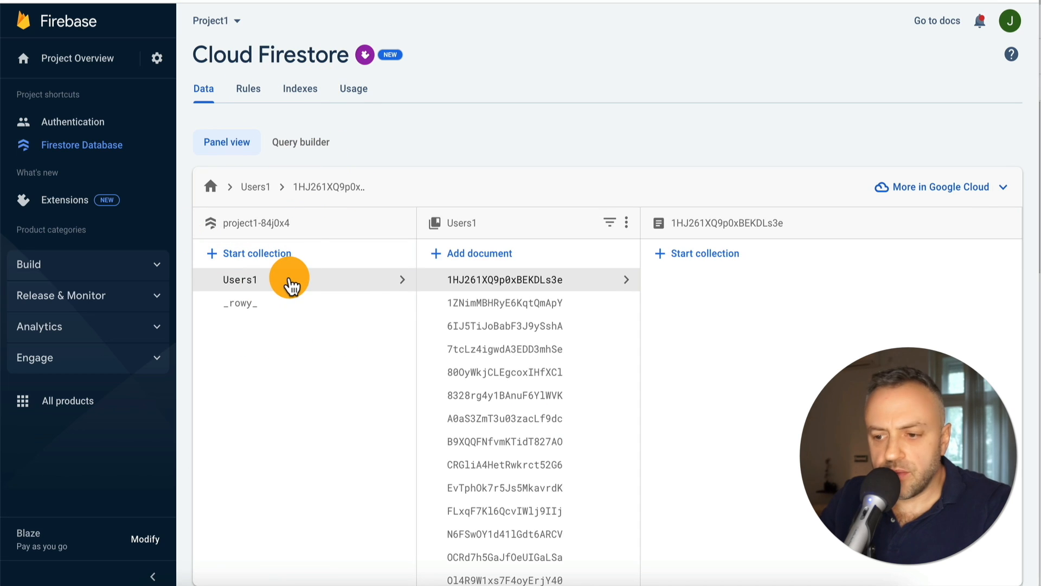
pyautogui.click(218, 14)
pyautogui.click(256, 307)
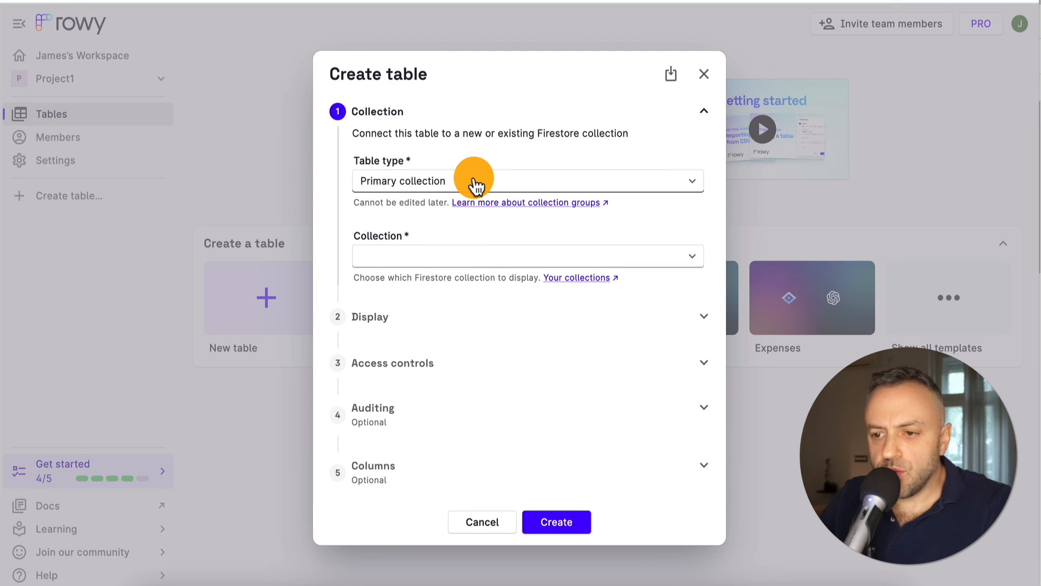
# Create a new table connected to the Users1 collection
pyautogui.click(444, 258)
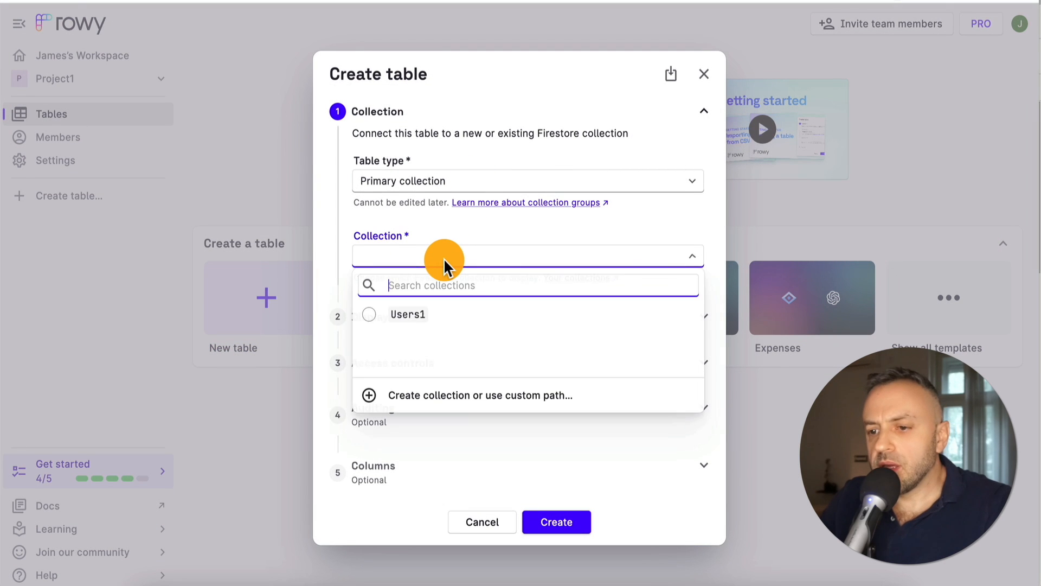
pyautogui.click(372, 314)
pyautogui.click(549, 531)
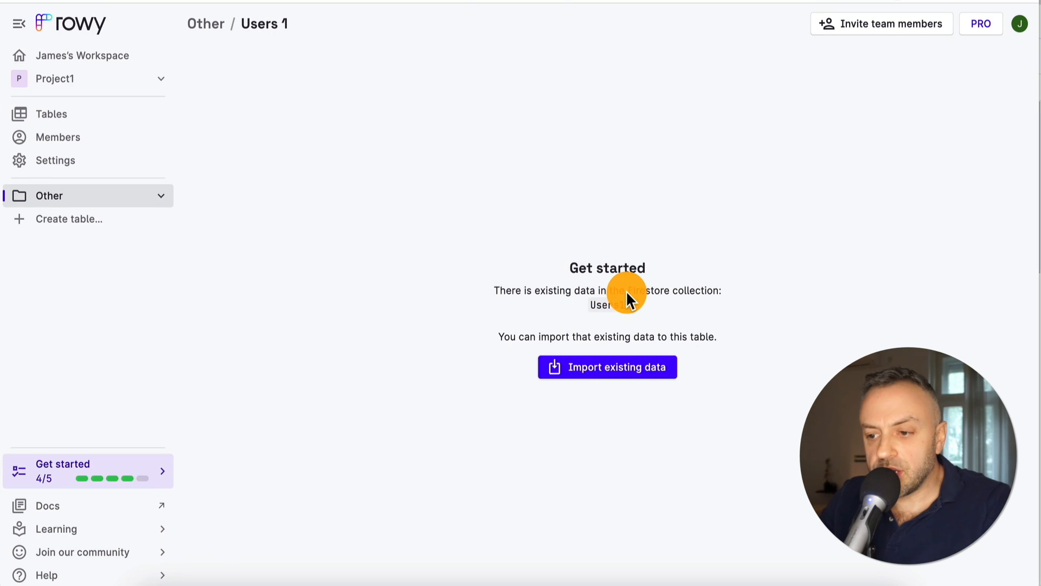
# Import all six existing Users1 columns with their data into the table
pyautogui.click(597, 364)
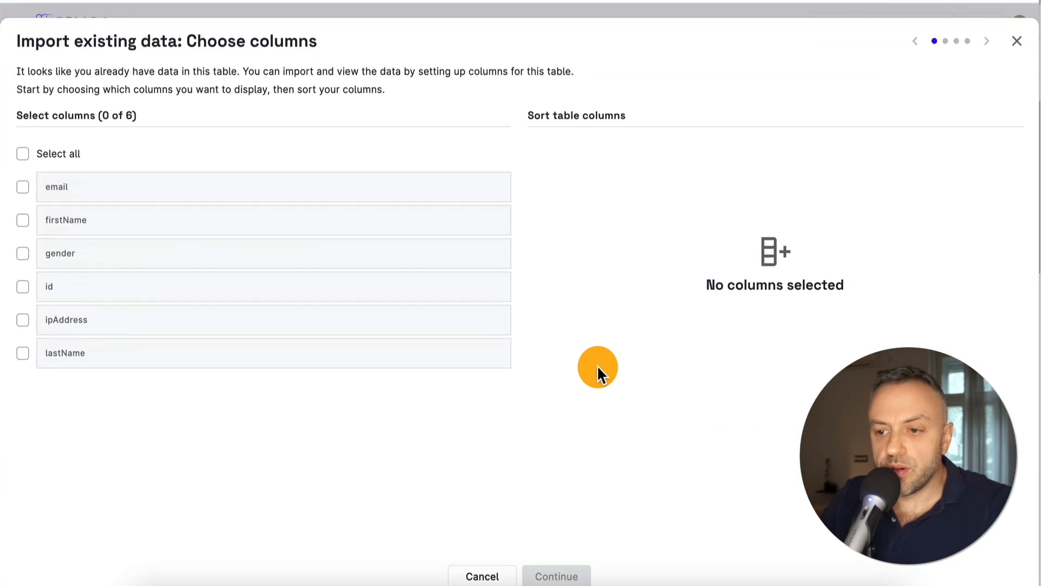
pyautogui.click(23, 147)
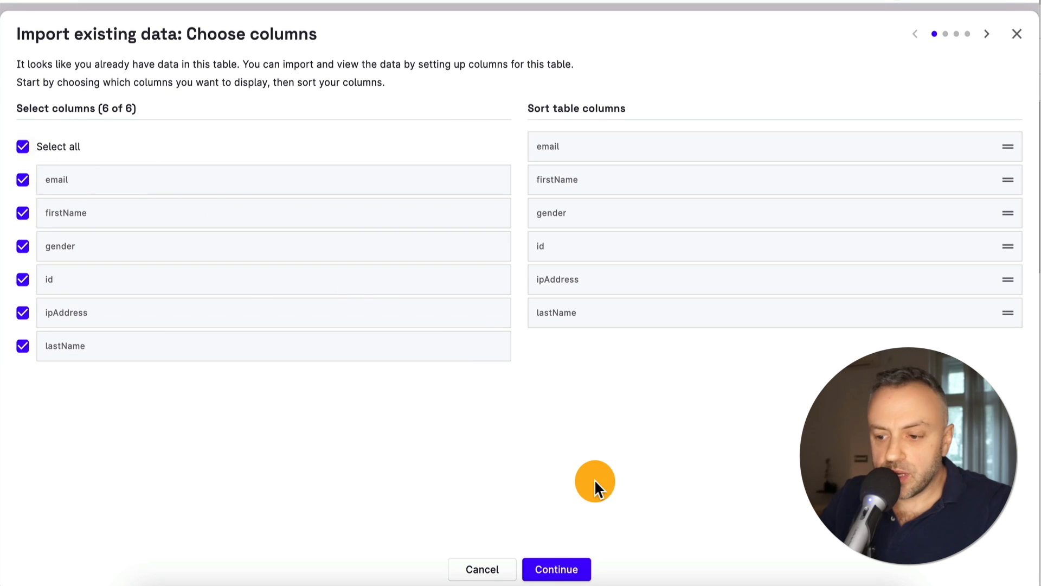
pyautogui.click(556, 569)
pyautogui.click(558, 567)
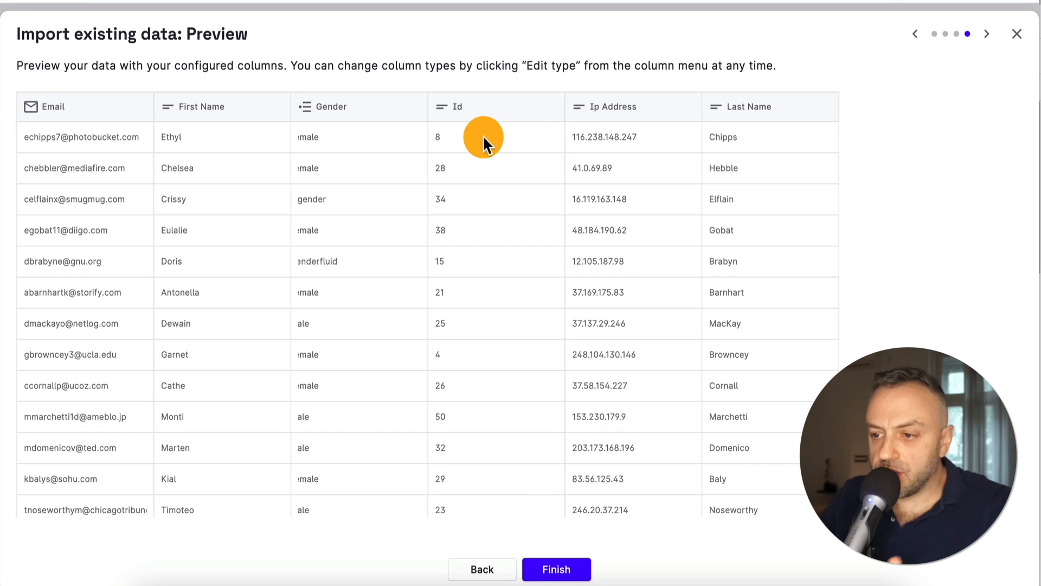
pyautogui.click(556, 569)
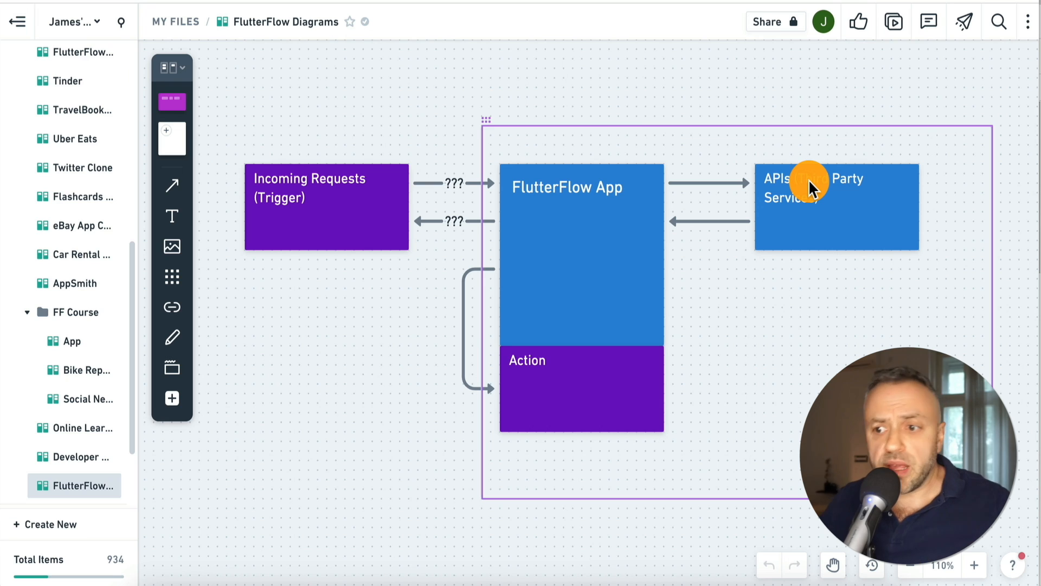
pyautogui.click(396, 133)
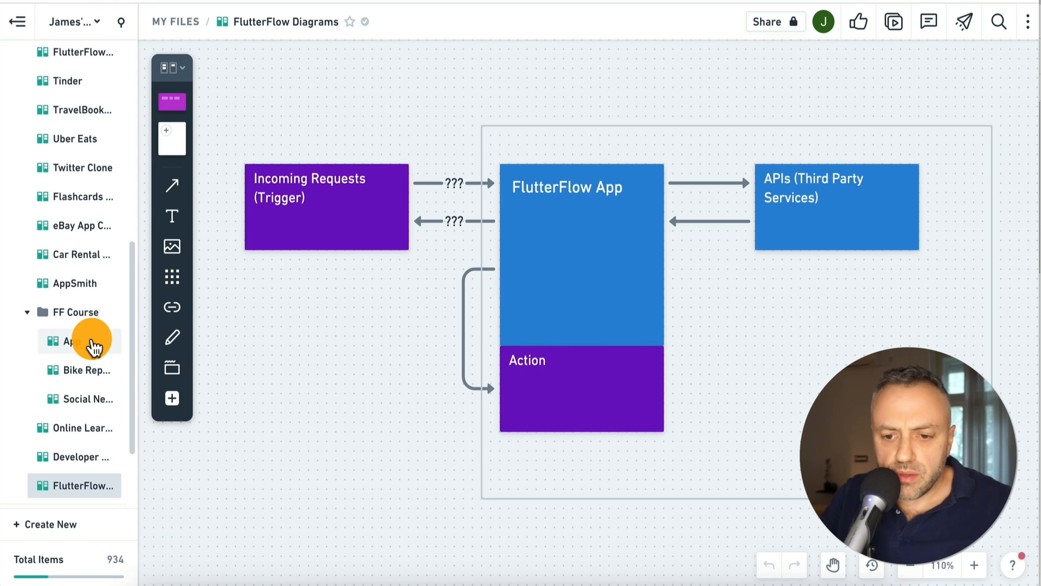
pyautogui.click(93, 344)
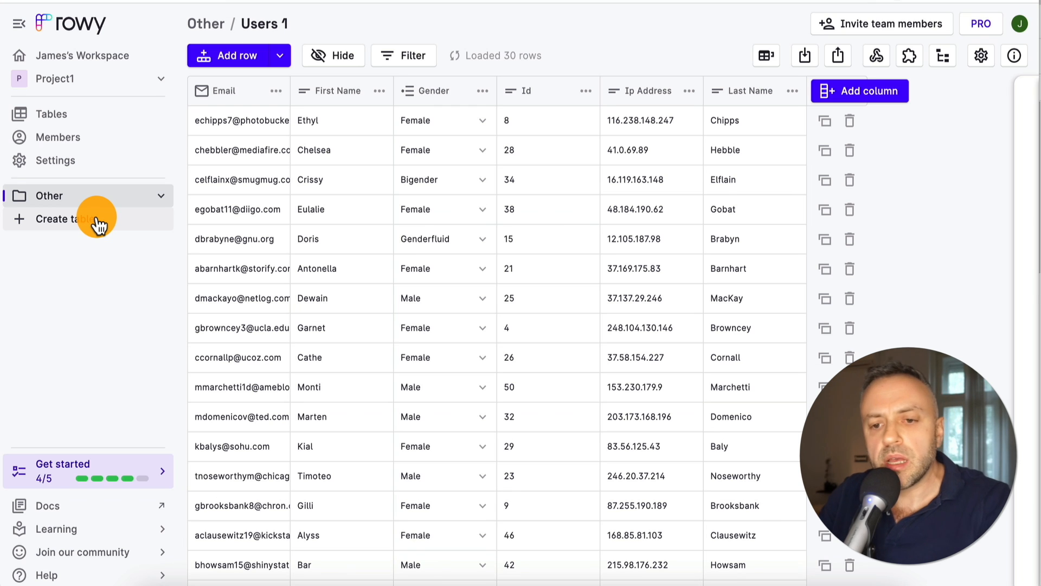
# Start creating another new table from Rowy's Tables page
pyautogui.click(99, 222)
# Connect the new table to a new 'Data' collection and include a Row ID column
pyautogui.click(412, 256)
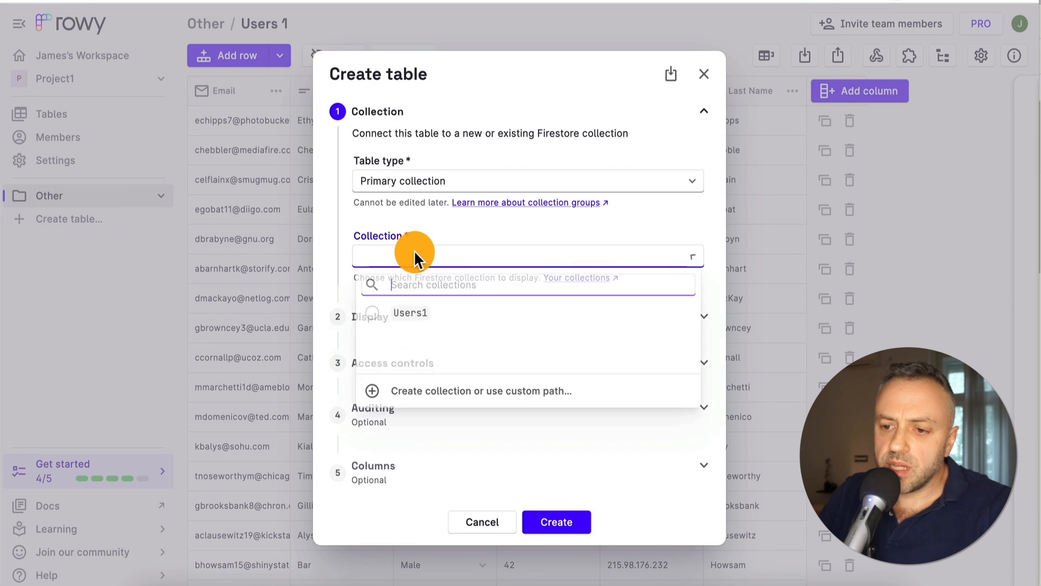
pyautogui.click(419, 398)
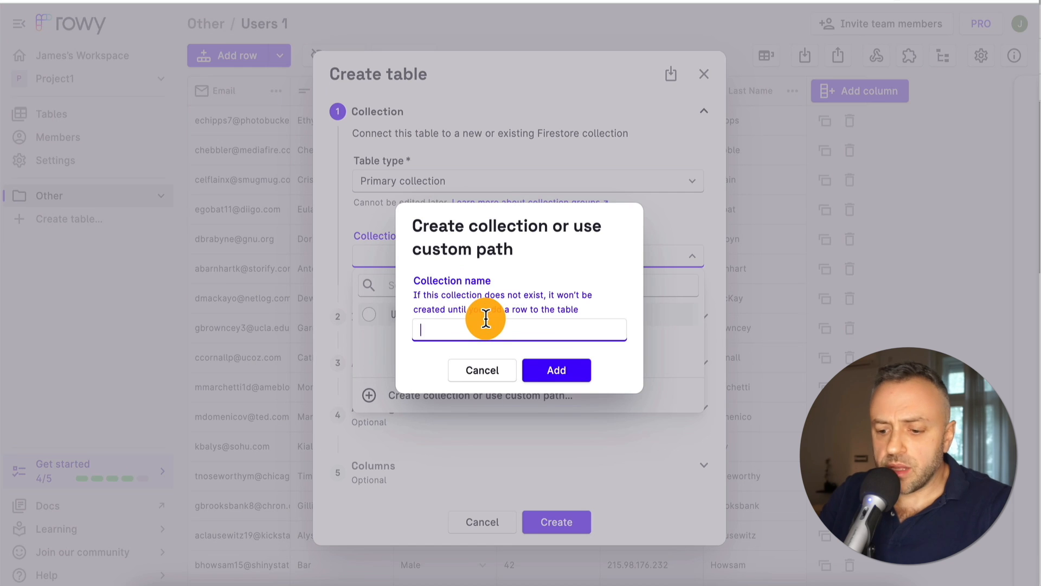
pyautogui.write('Data')
pyautogui.click(553, 371)
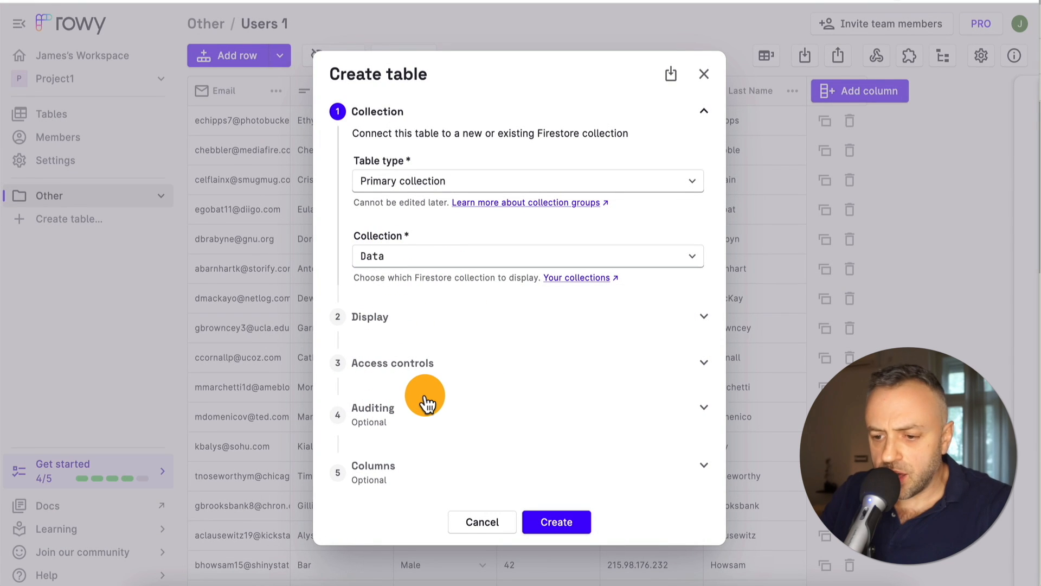
pyautogui.click(407, 480)
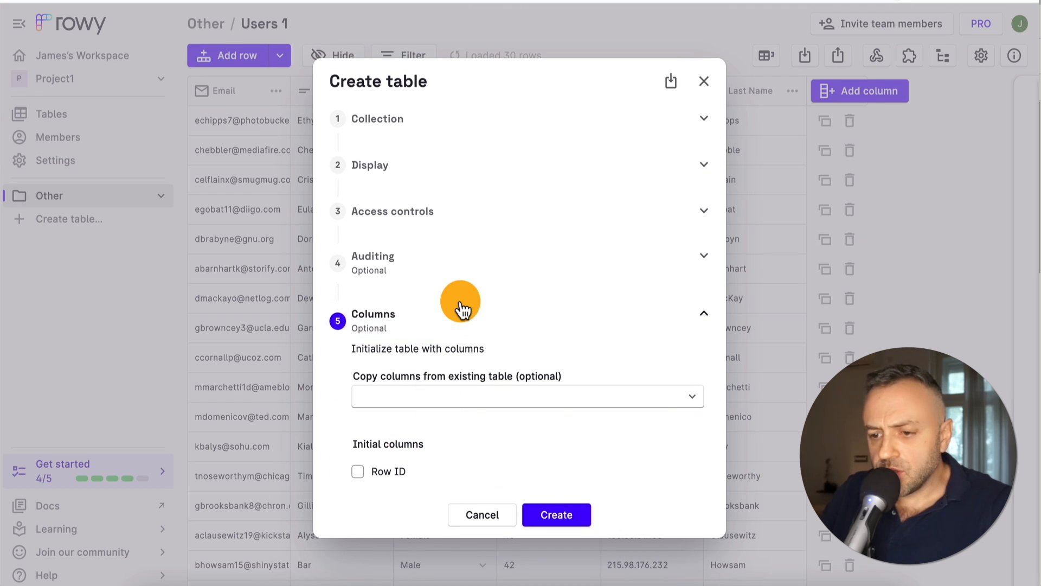
pyautogui.click(462, 402)
pyautogui.click(487, 307)
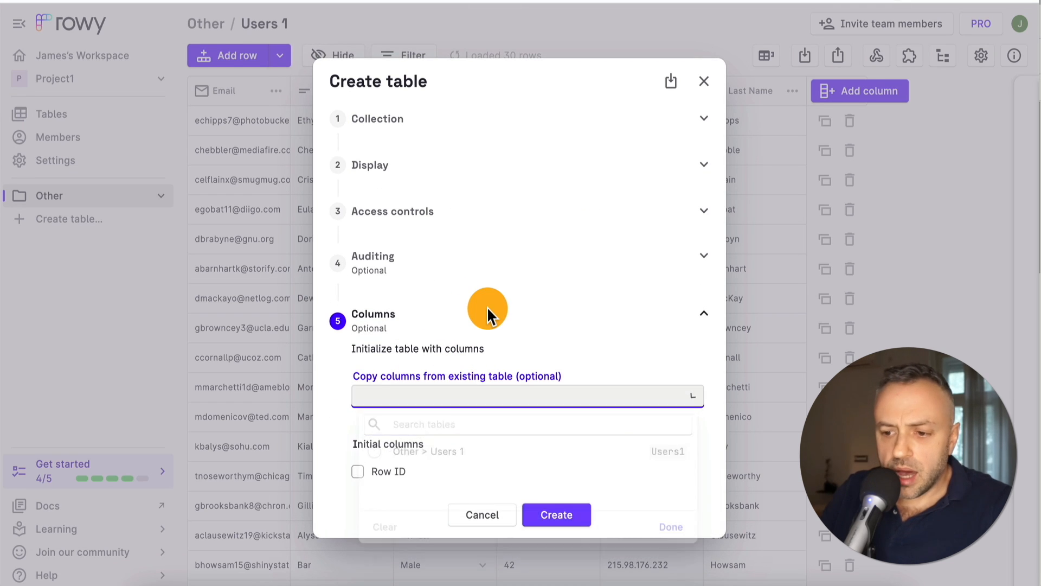
pyautogui.click(358, 471)
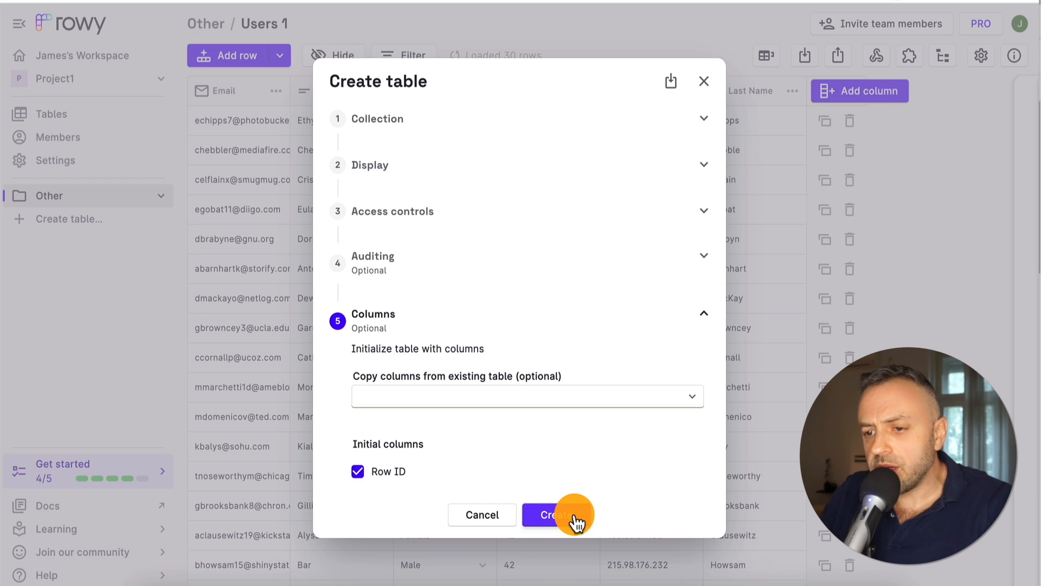
# Allow anyone to read the table's data and create the Data table
pyautogui.click(454, 220)
pyautogui.click(370, 310)
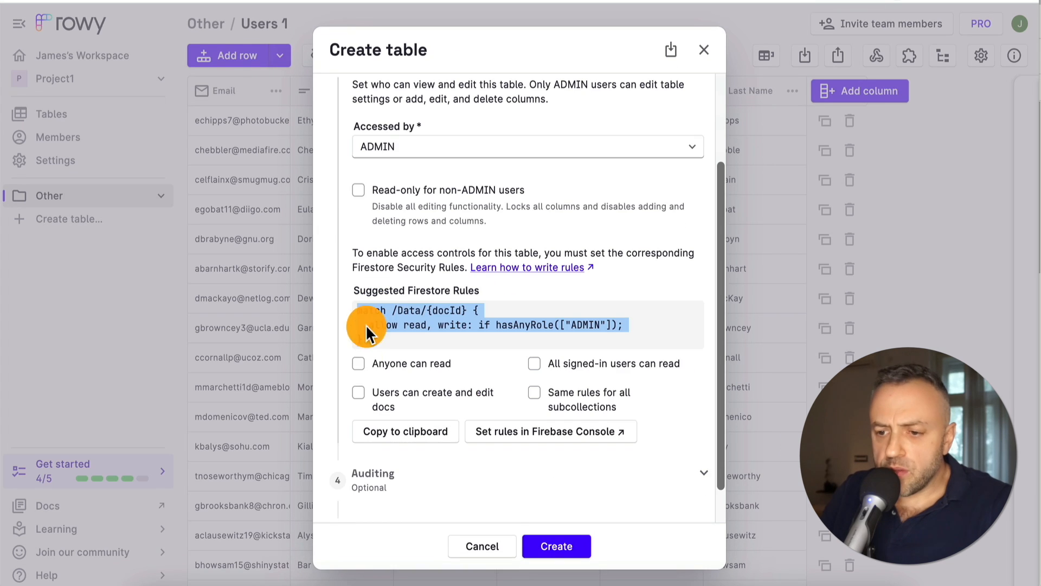
pyautogui.click(360, 365)
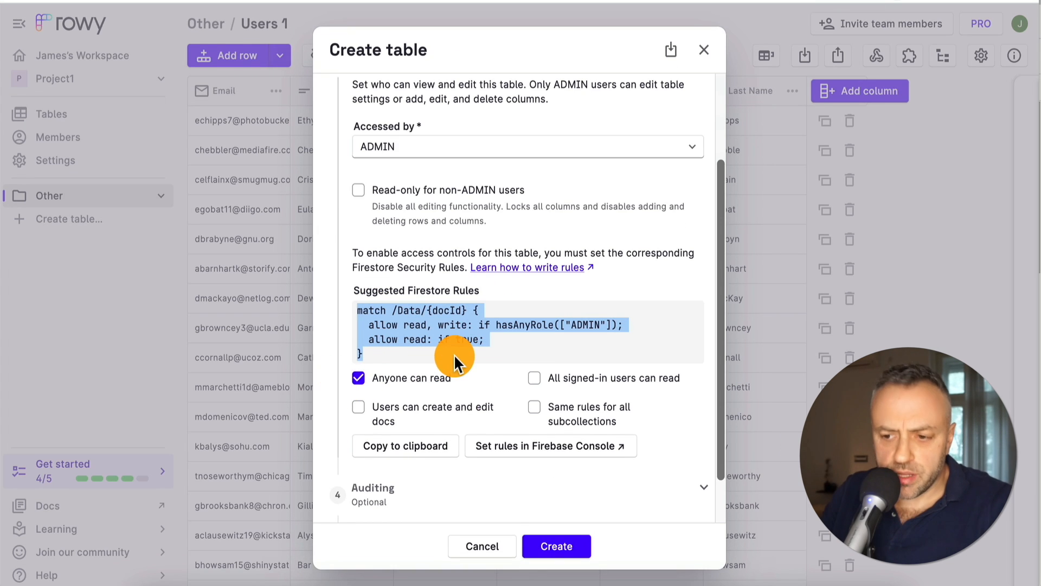
pyautogui.click(561, 545)
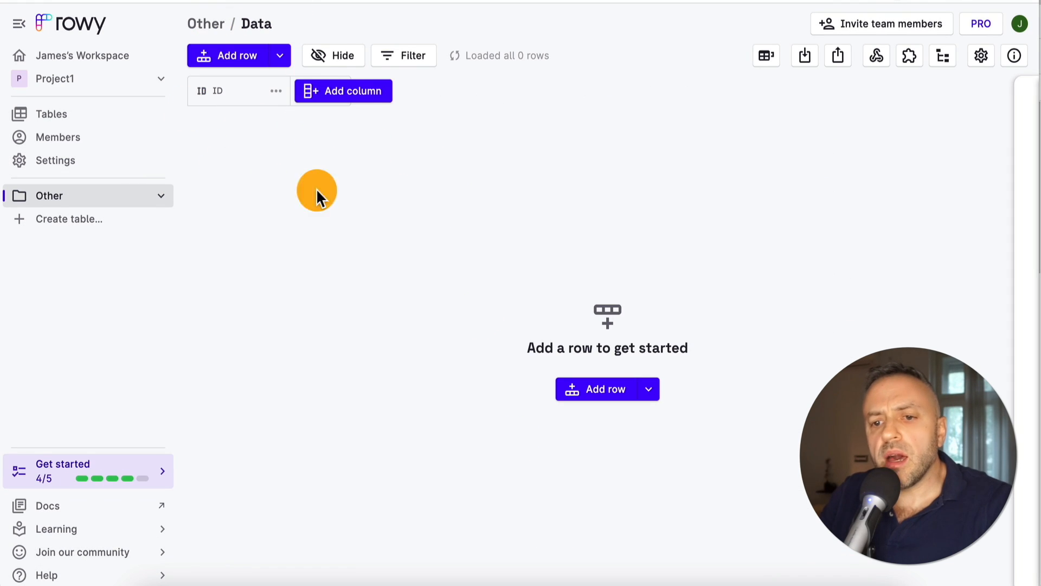
# Expand the Other folder and open the Data table's Webhooks manager
pyautogui.click(163, 198)
pyautogui.click(163, 198)
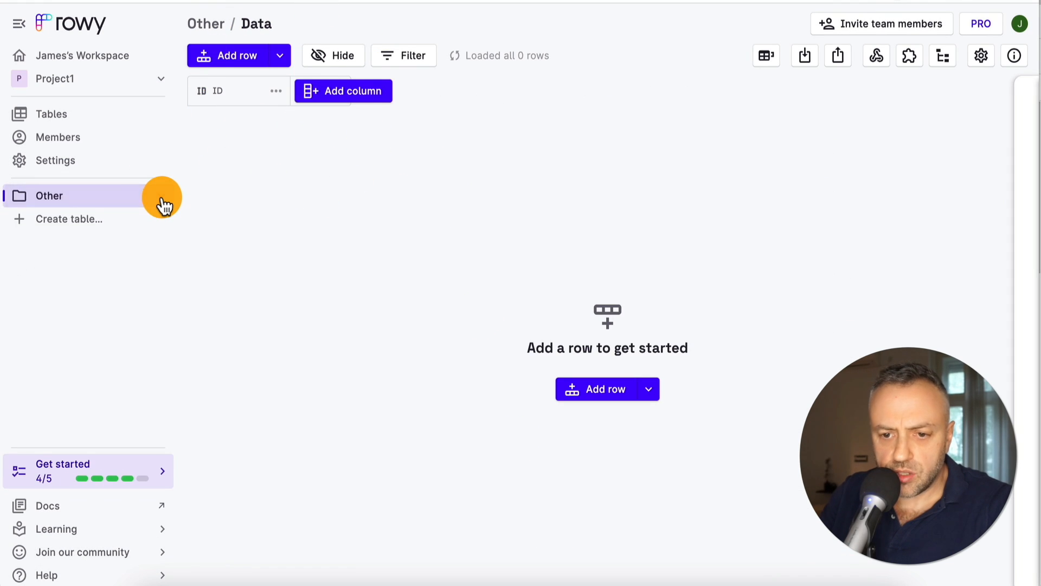
pyautogui.click(163, 198)
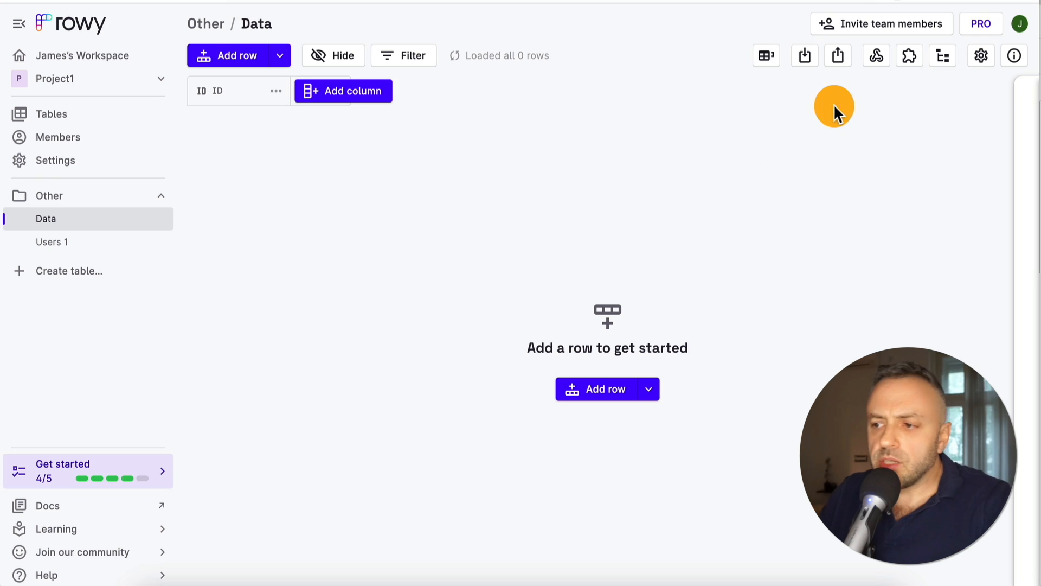
pyautogui.click(877, 55)
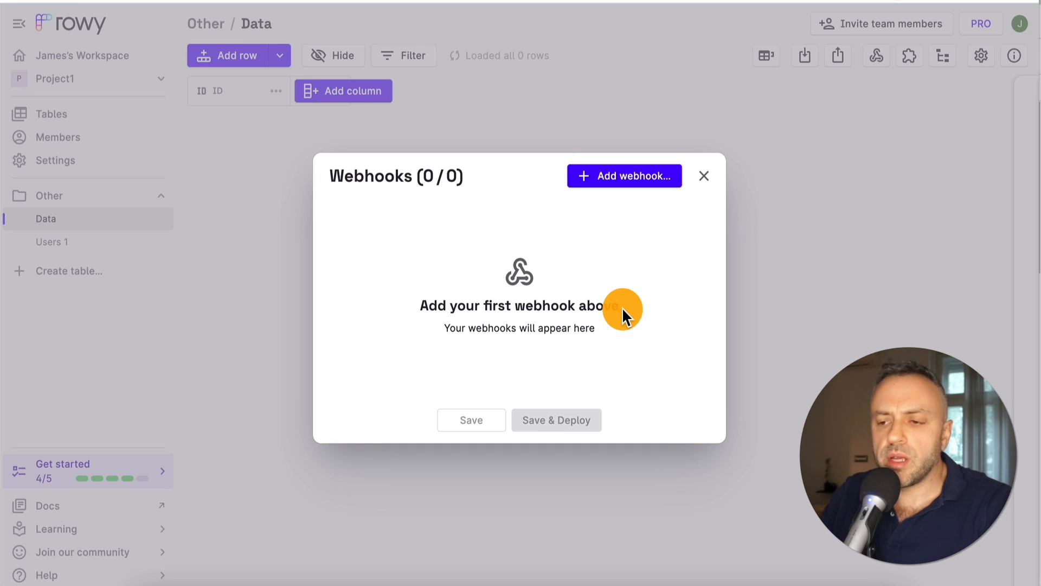
# Add a Basic webhook named 'Webhook1' with its endpoint activated
pyautogui.click(619, 178)
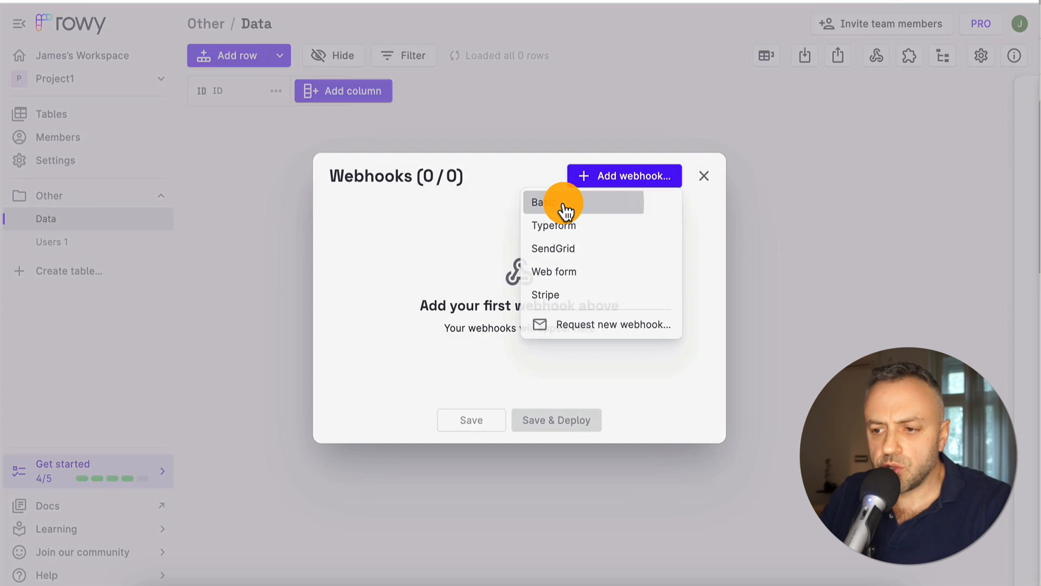
pyautogui.click(566, 210)
pyautogui.doubleClick(386, 102)
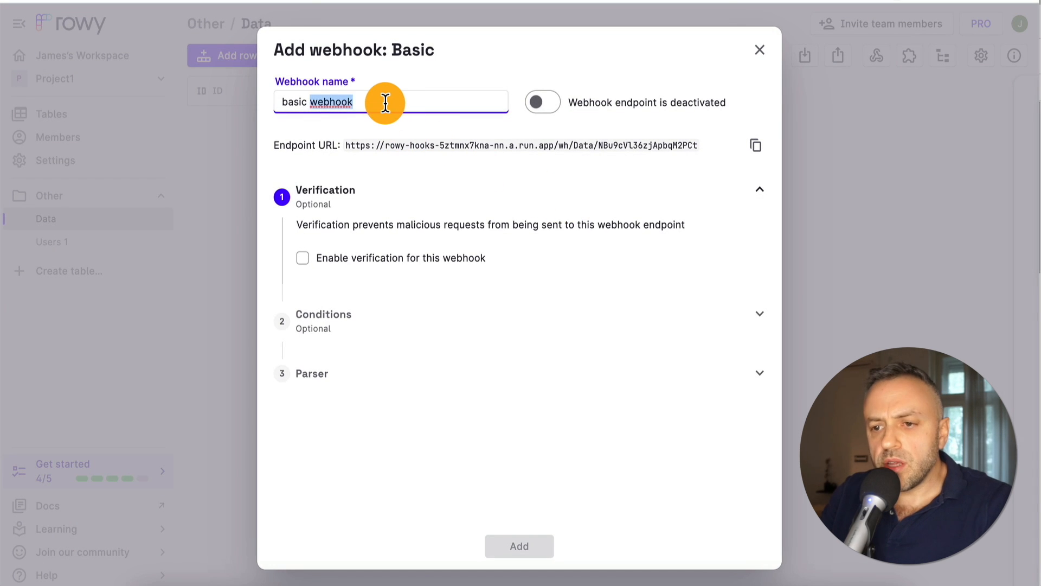
pyautogui.write('Webho')
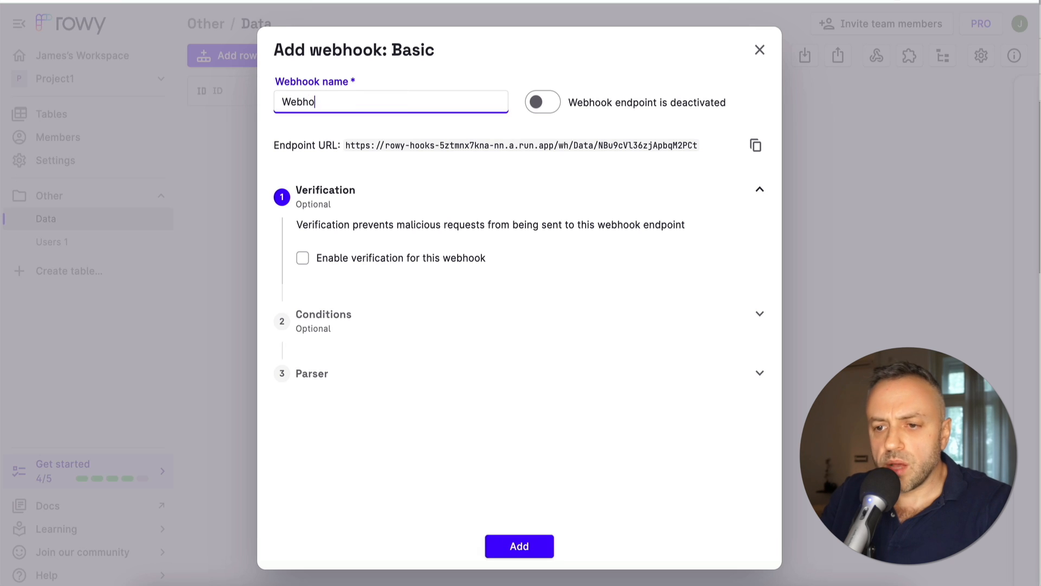
pyautogui.write('ok1')
pyautogui.click(554, 102)
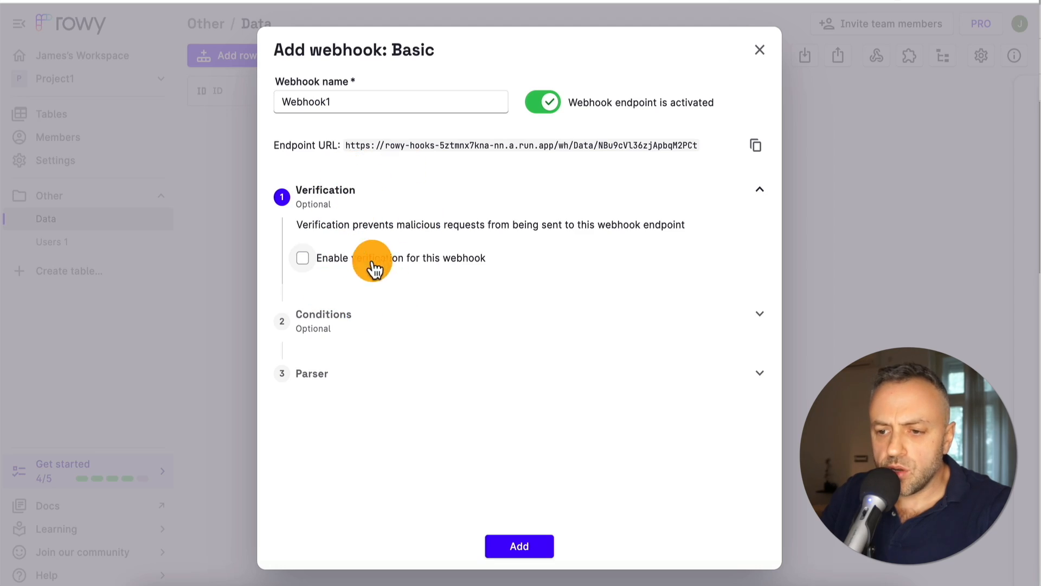
# Review the conditions and parser steps, then add and deploy Webhook1
pyautogui.click(353, 323)
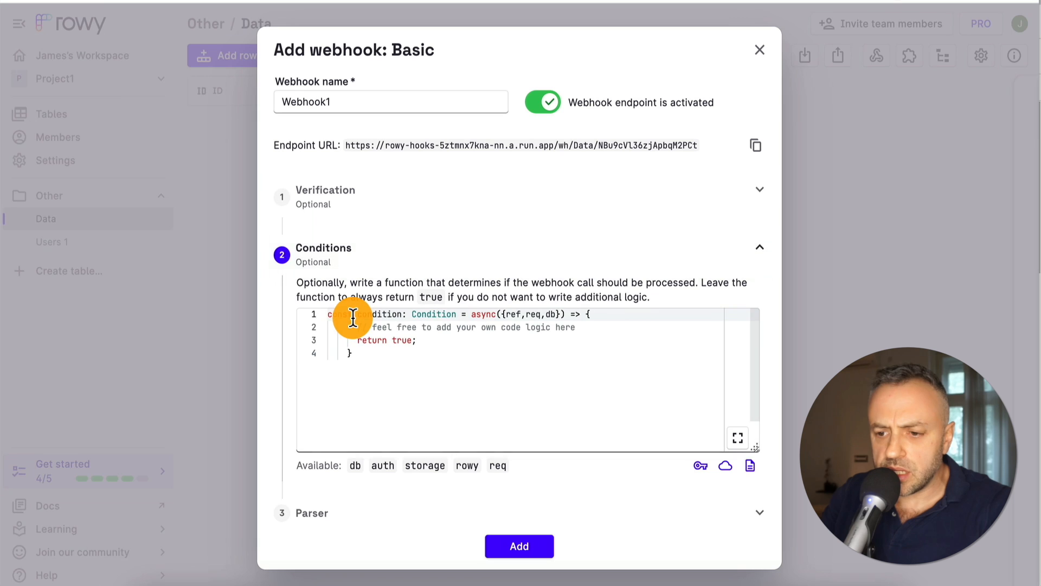
pyautogui.scroll(-2, 358, 401)
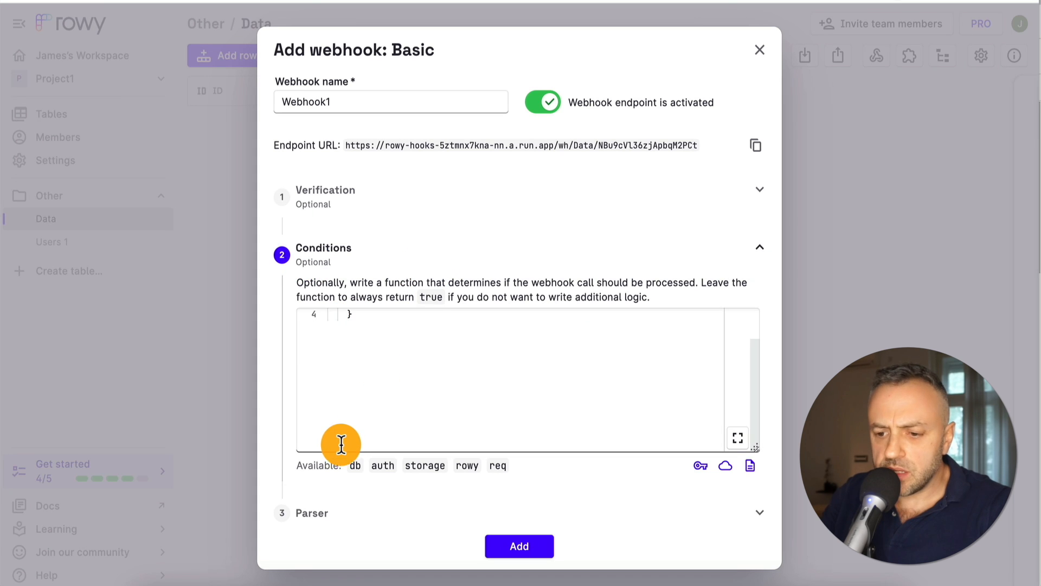
pyautogui.click(354, 515)
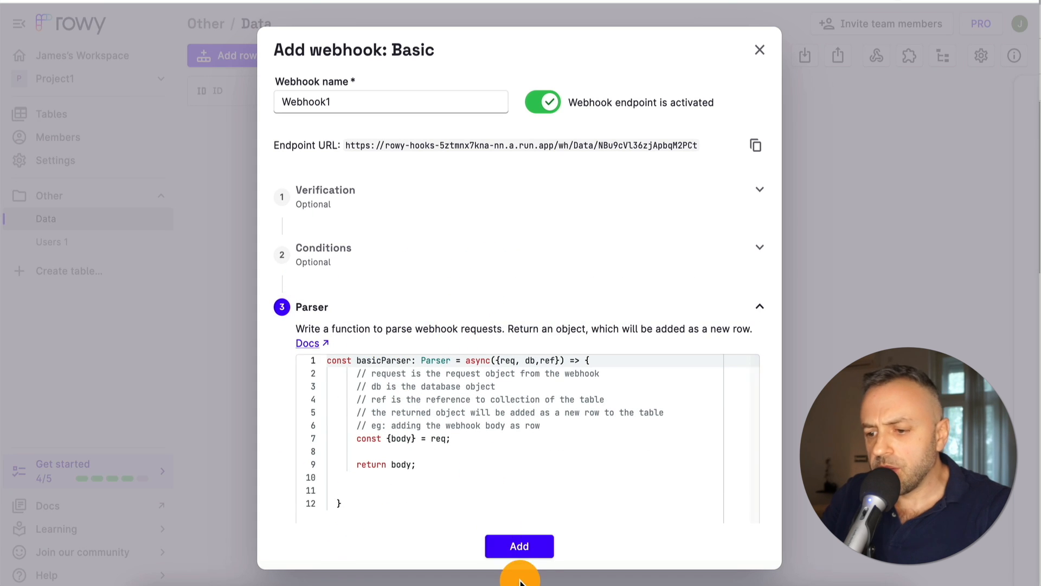
pyautogui.click(532, 547)
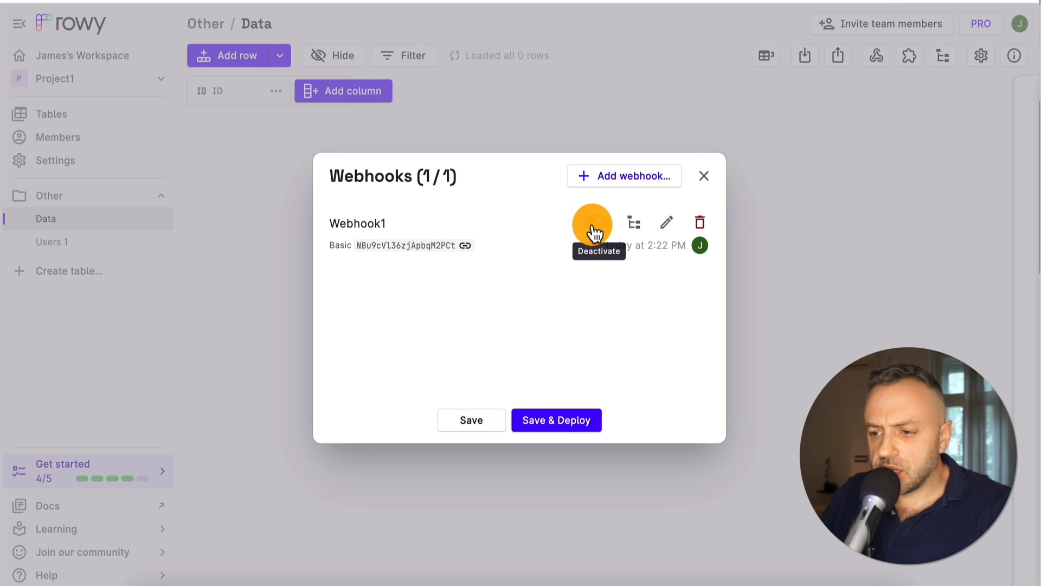
pyautogui.click(565, 420)
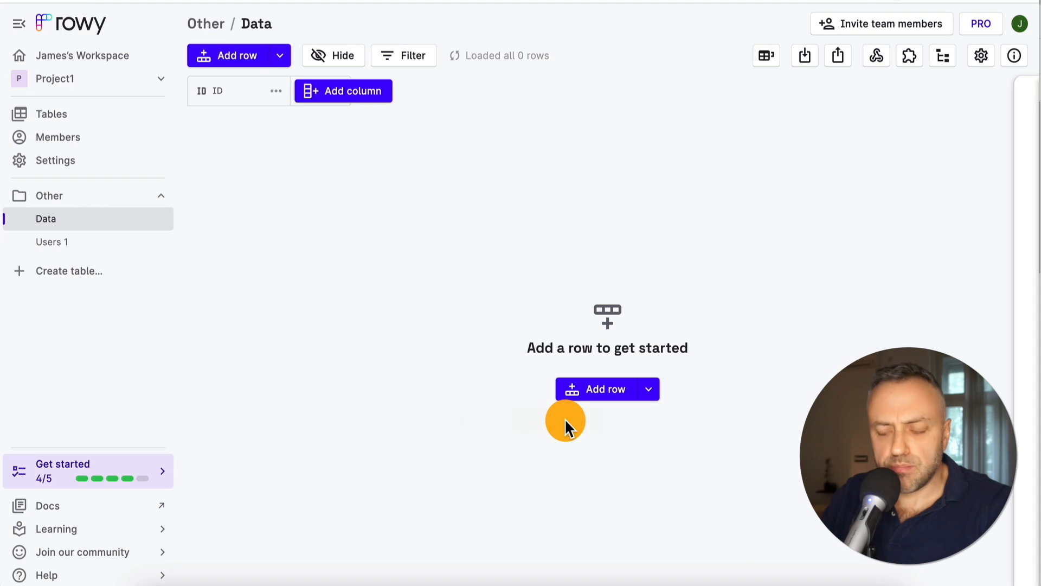
# Copy Webhook1's endpoint URL from its editor and bring Paw forward
pyautogui.click(875, 56)
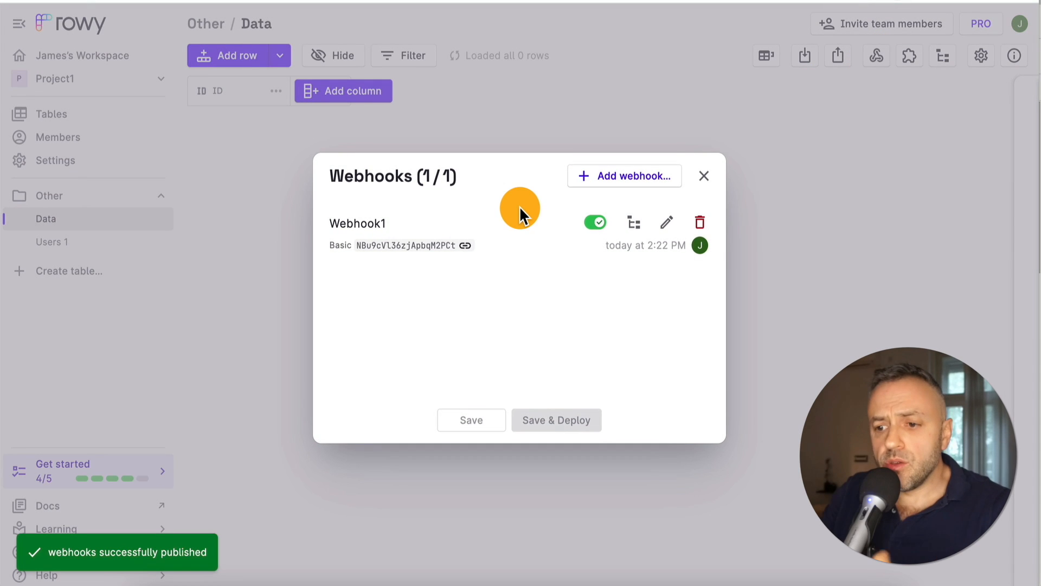
pyautogui.click(667, 222)
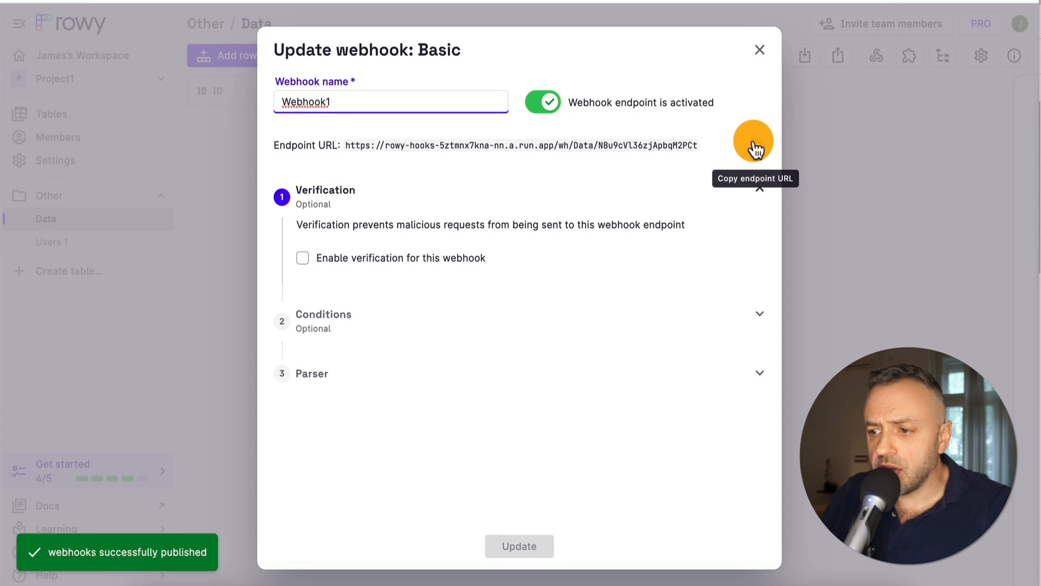
pyautogui.click(760, 49)
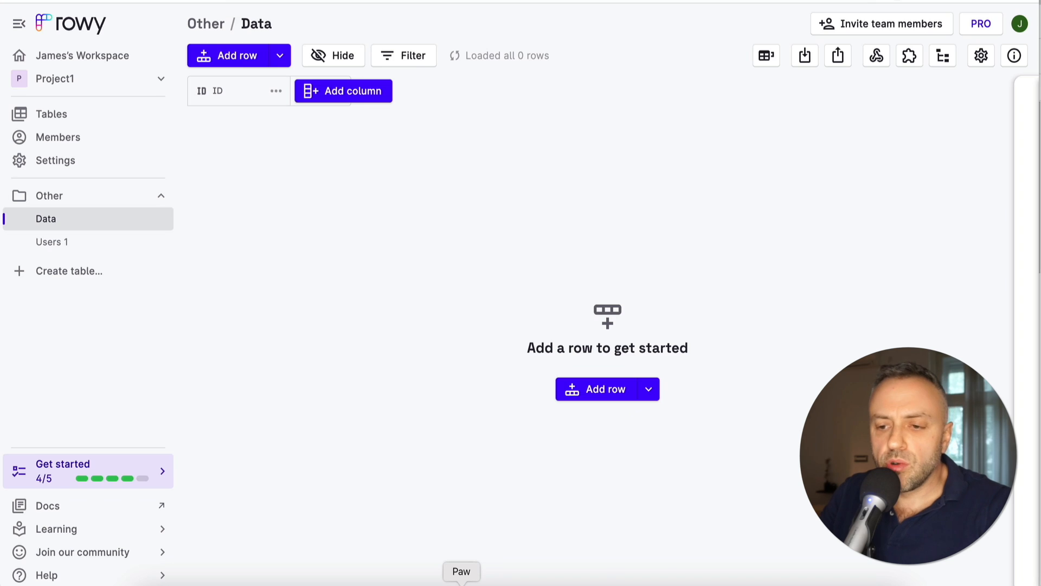
pyautogui.click(461, 581)
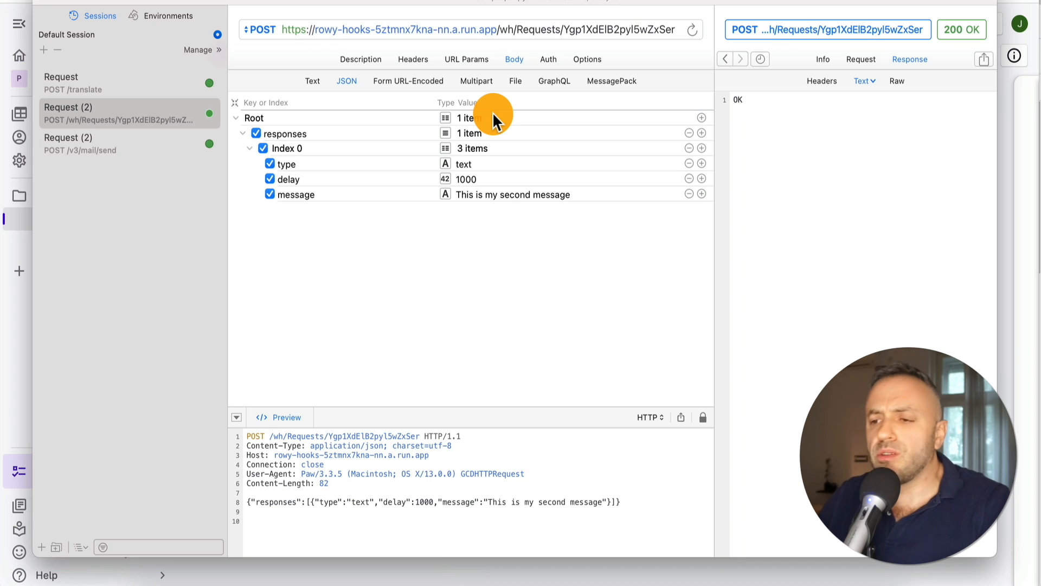
# Replace the Paw request URL with the Data webhook endpoint
pyautogui.click(435, 25)
pyautogui.press('super+a')
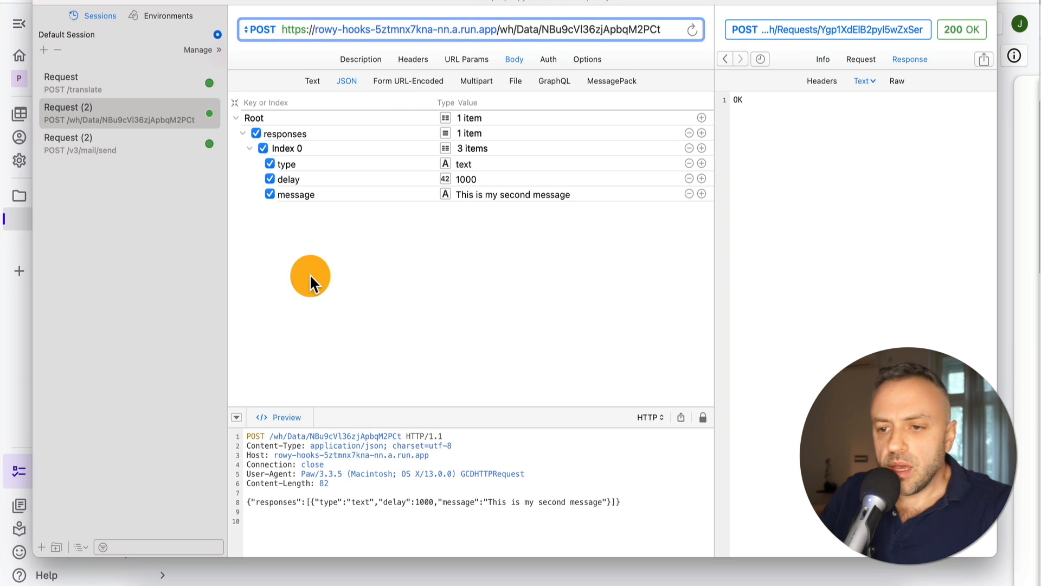
# Rewrite the request body as JSON {"text":"Hello world"}
pyautogui.click(313, 82)
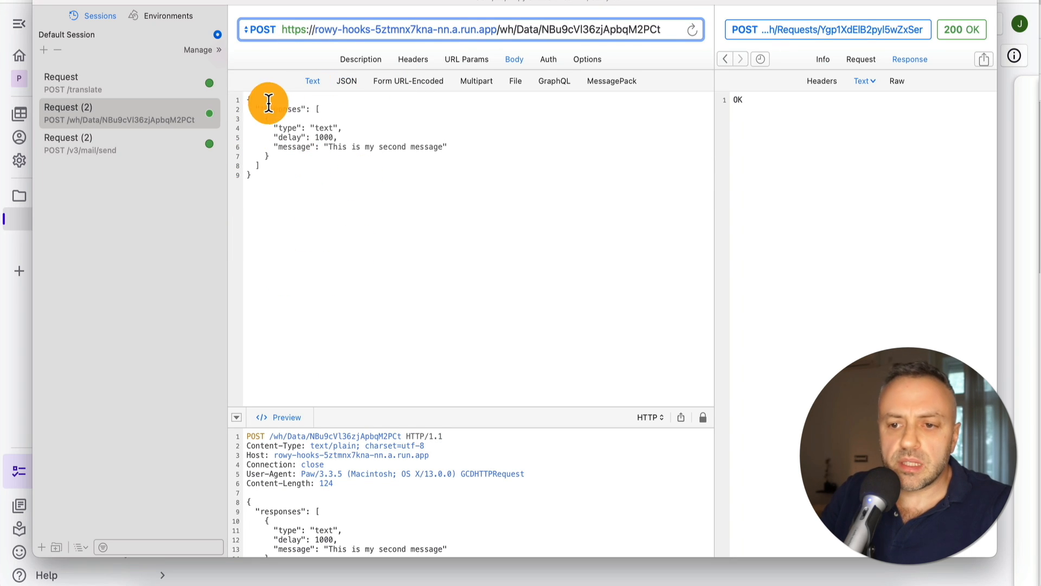
pyautogui.moveTo(257, 105); pyautogui.dragTo(266, 164)
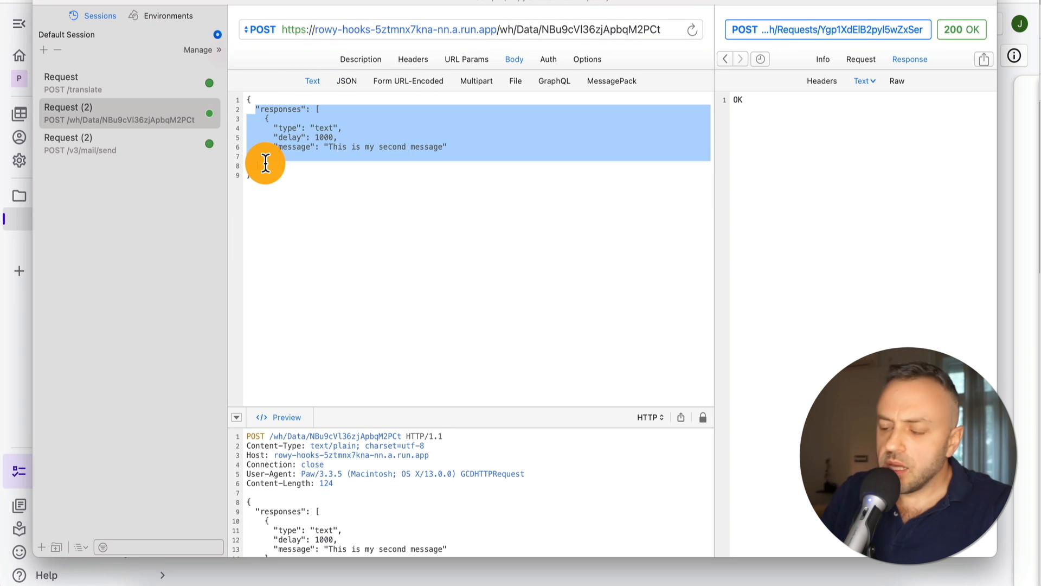
pyautogui.press('BackSpace')
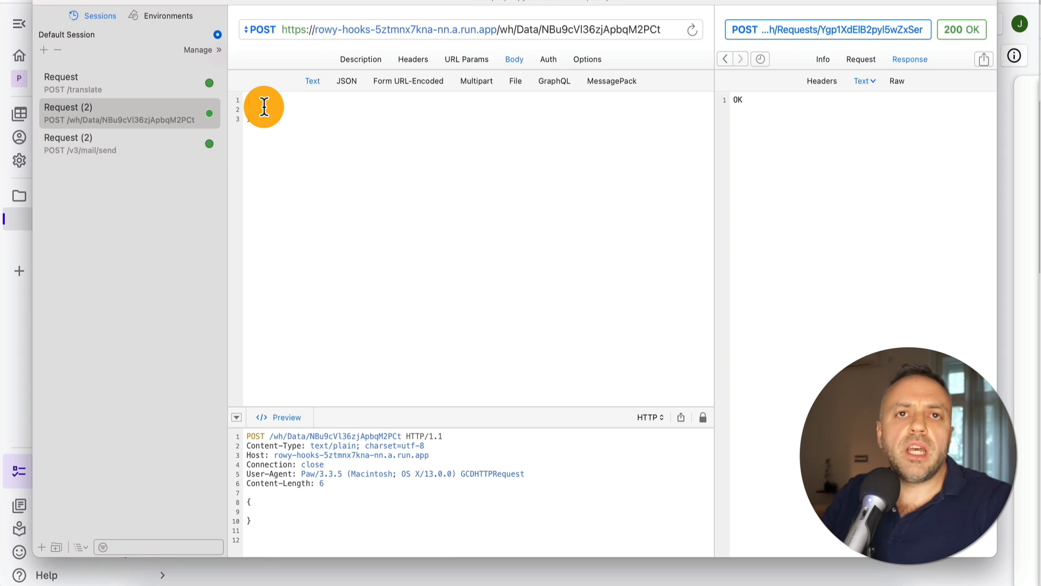
pyautogui.write('"text":"Hello world')
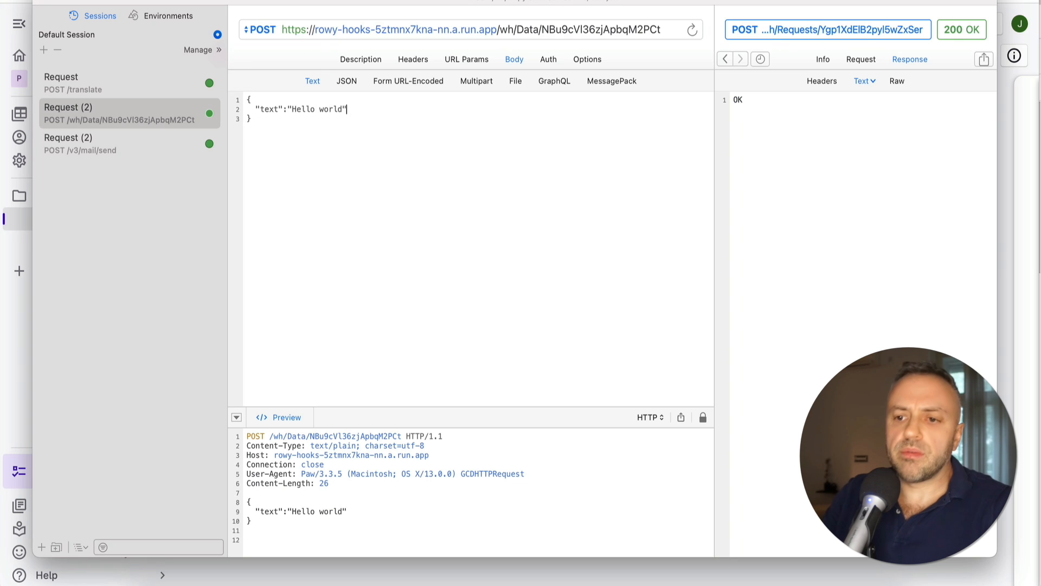
pyautogui.click(346, 80)
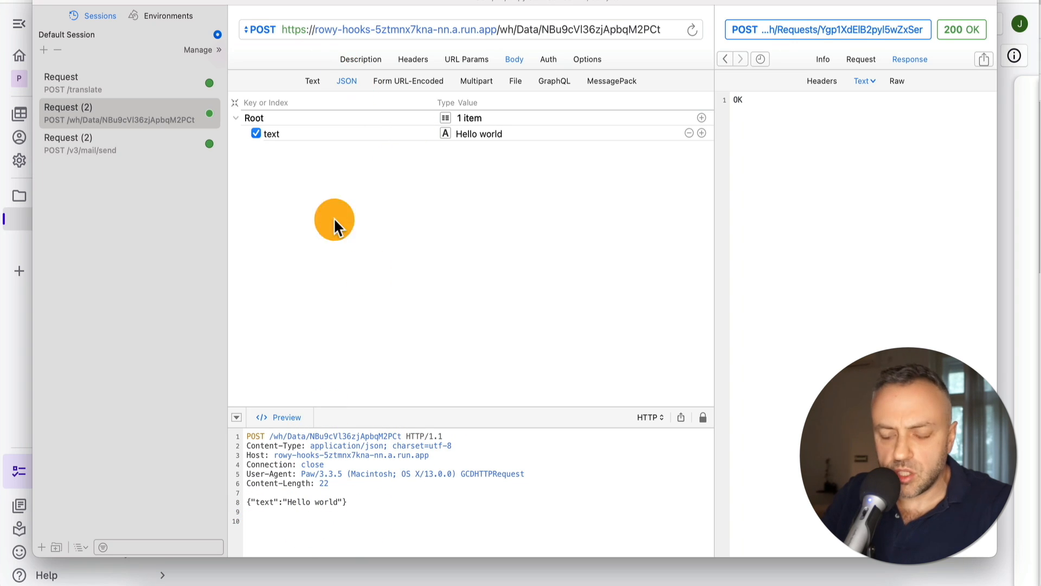
# Send the POST to the Data webhook and view the raw 200 OK response
pyautogui.tripleClick(359, 502)
pyautogui.moveTo(359, 503); pyautogui.dragTo(370, 500)
pyautogui.click(368, 500)
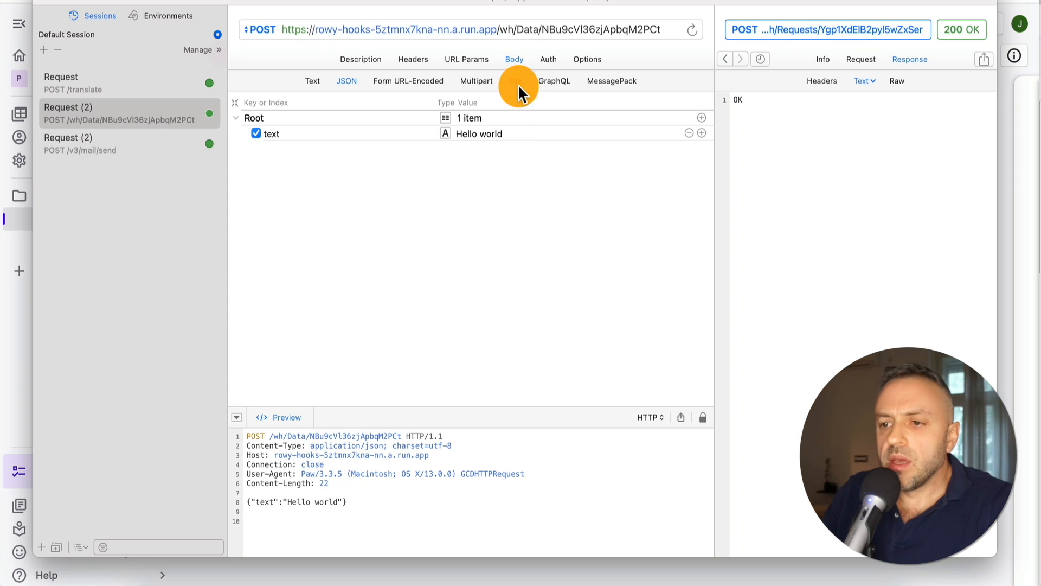
pyautogui.click(539, 29)
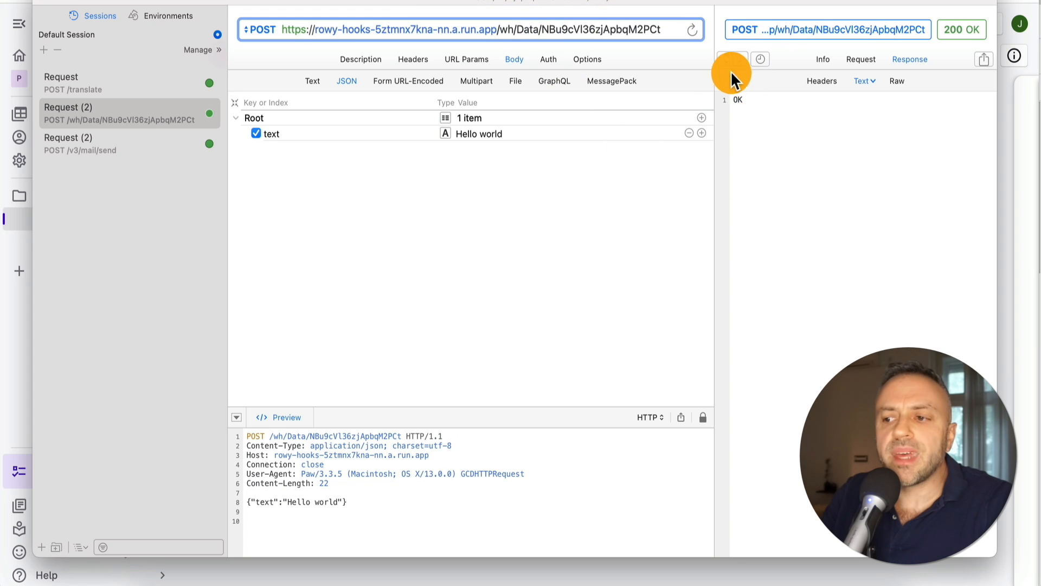
pyautogui.click(901, 81)
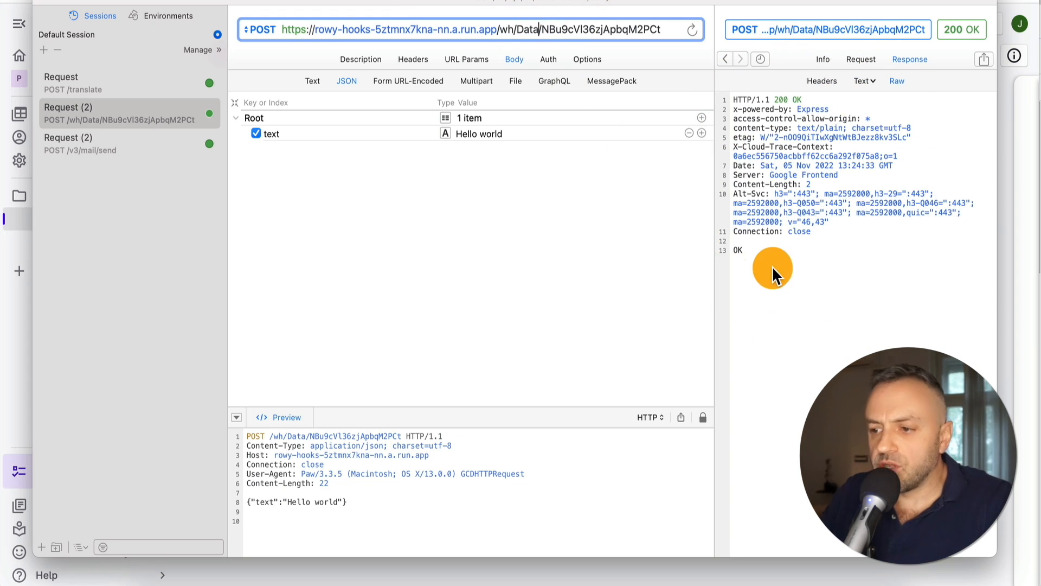
# Return to the Rowy Data table, which now holds one row
pyautogui.click(2, 295)
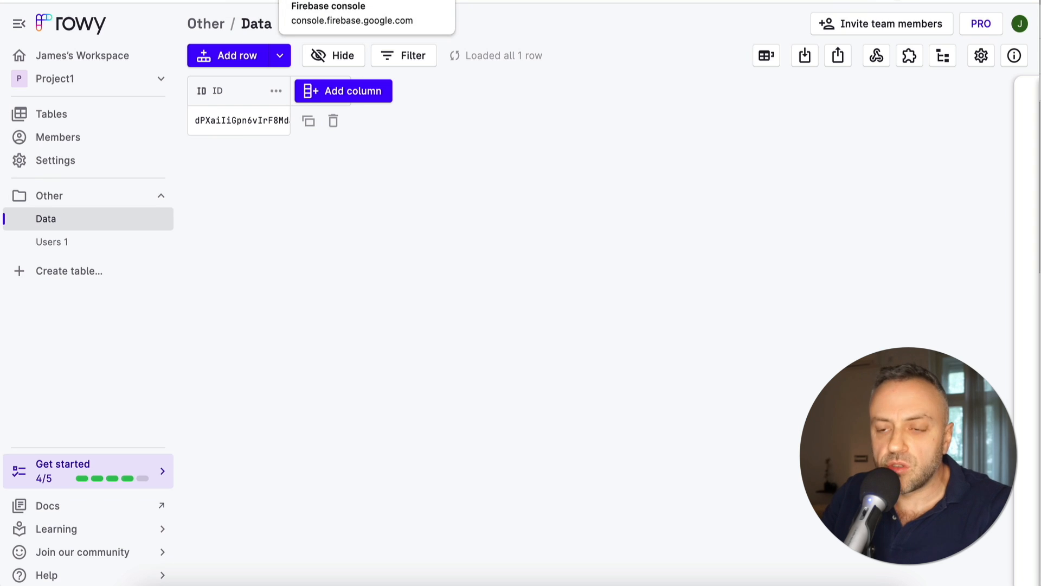
# Switch to the Firebase console to check the Data collection's new document
pyautogui.click(325, 2)
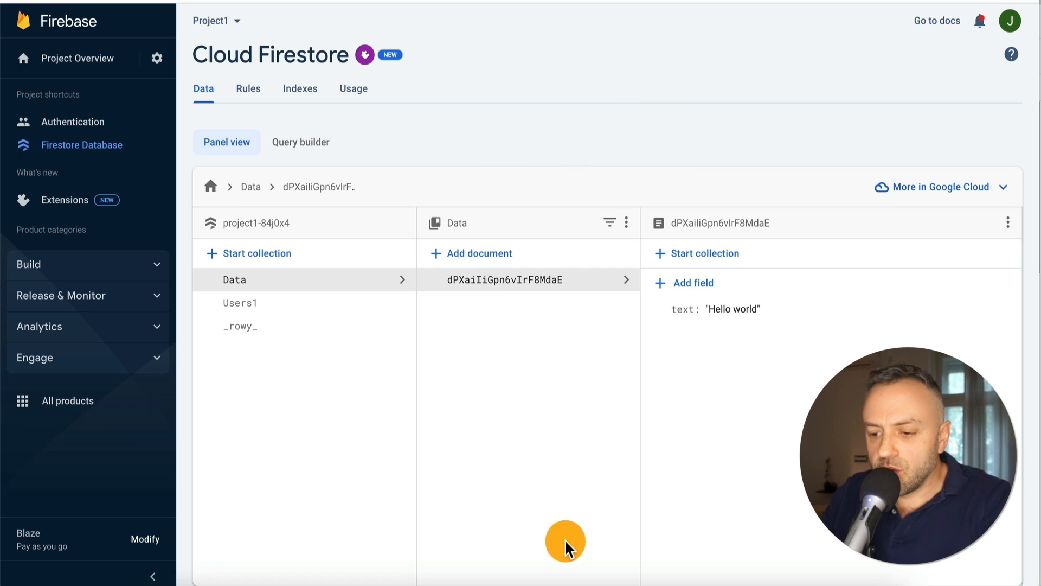
# Post a request with body text 'dataempt' and open its new document in Firestore
pyautogui.click(461, 583)
pyautogui.click(483, 135)
pyautogui.write('data')
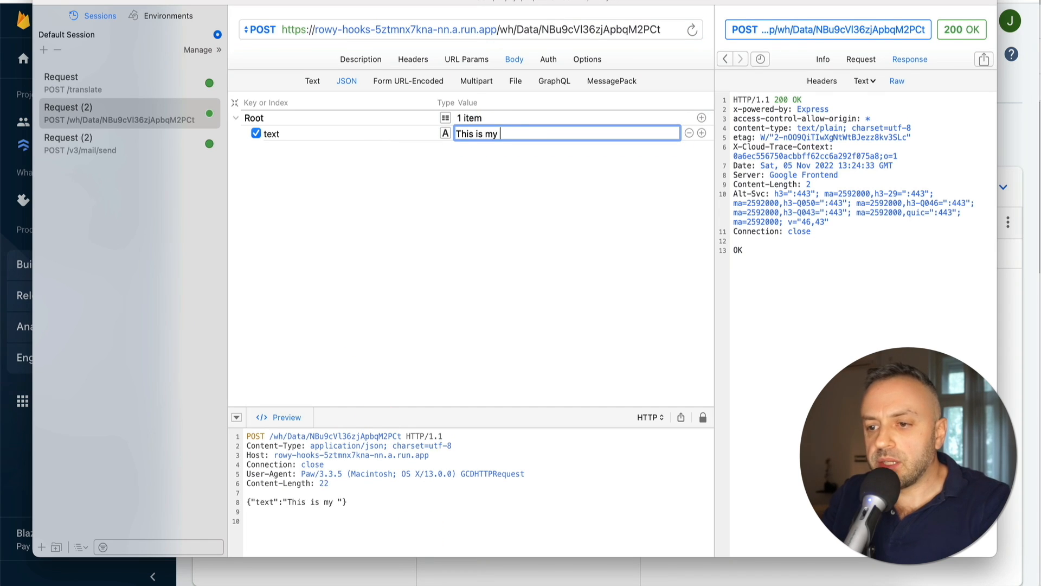
pyautogui.write('empt')
pyautogui.press('super+r')
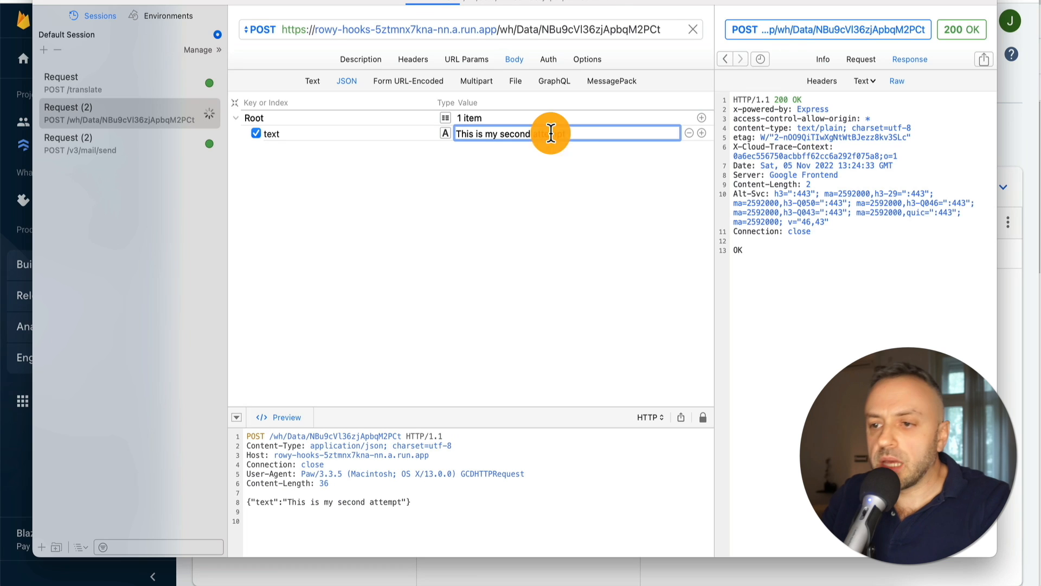
pyautogui.press('super+Tab')
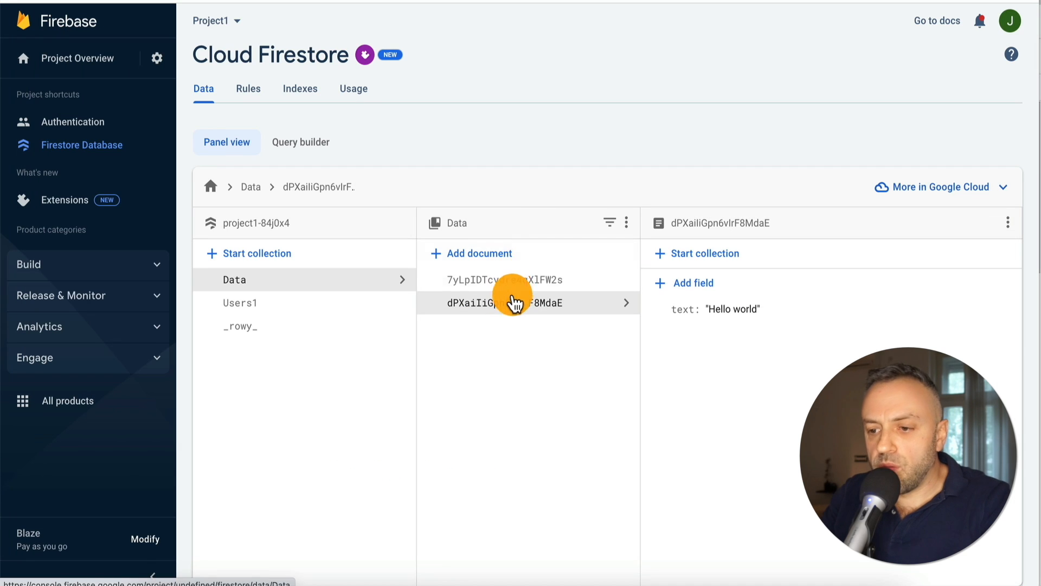
pyautogui.click(522, 283)
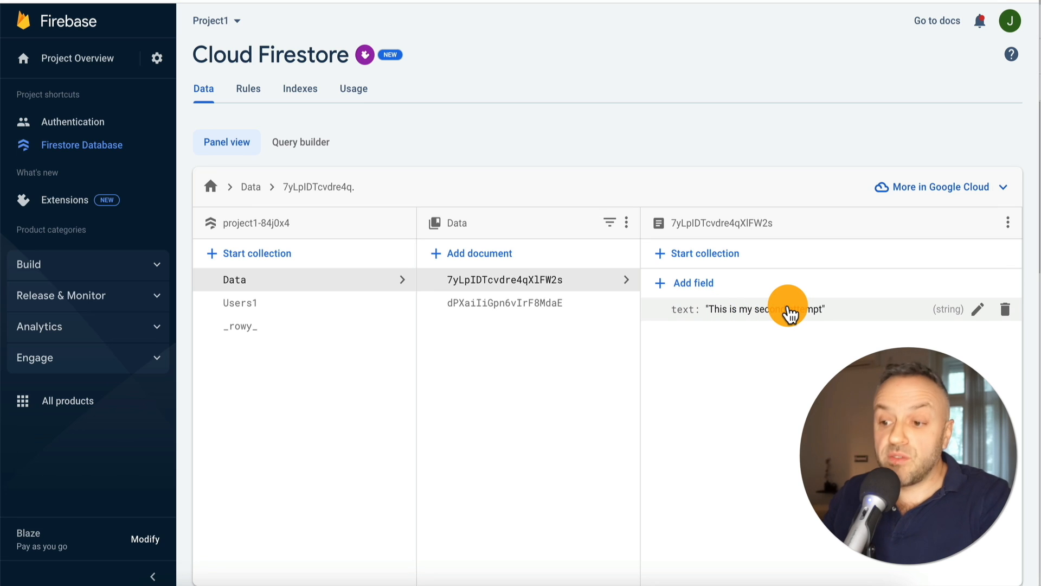
# Post a third request with text 'This is my 3' and inspect the second and third Data documents
pyautogui.press('super+Tab')
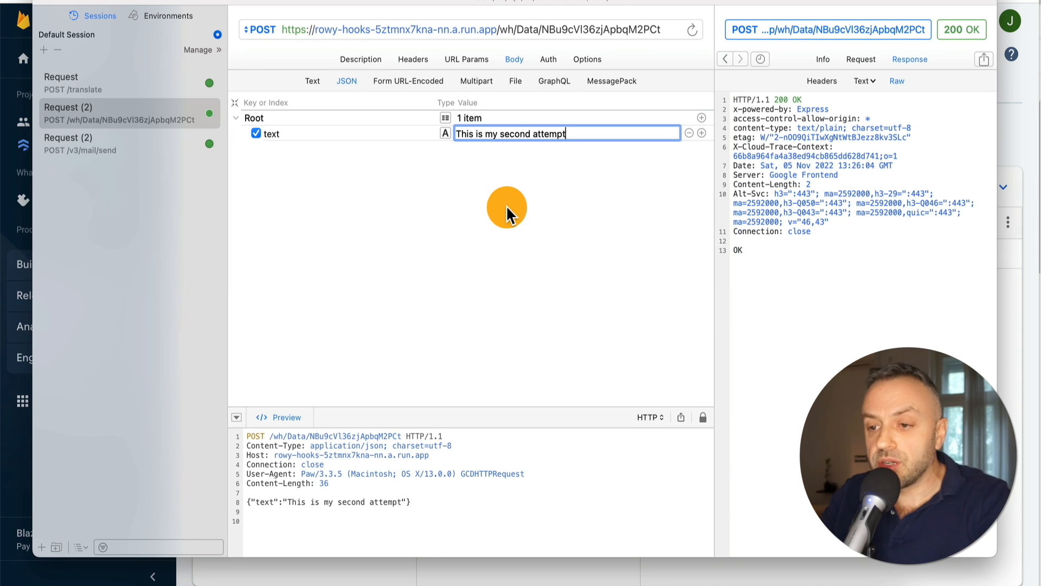
pyautogui.moveTo(574, 134); pyautogui.dragTo(451, 136)
pyautogui.write('This is my 3r')
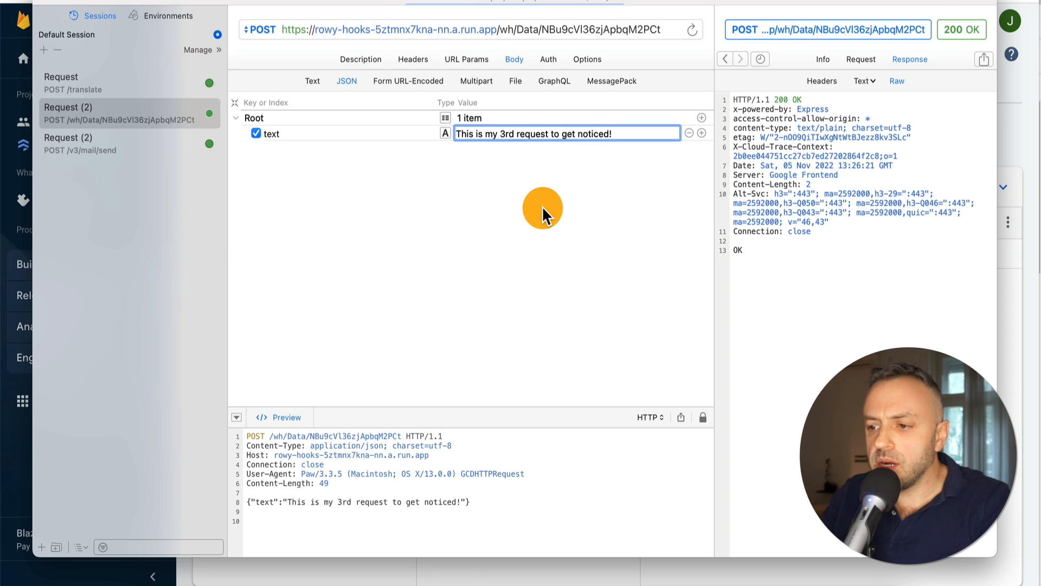
pyautogui.press('super+Tab')
pyautogui.click(464, 303)
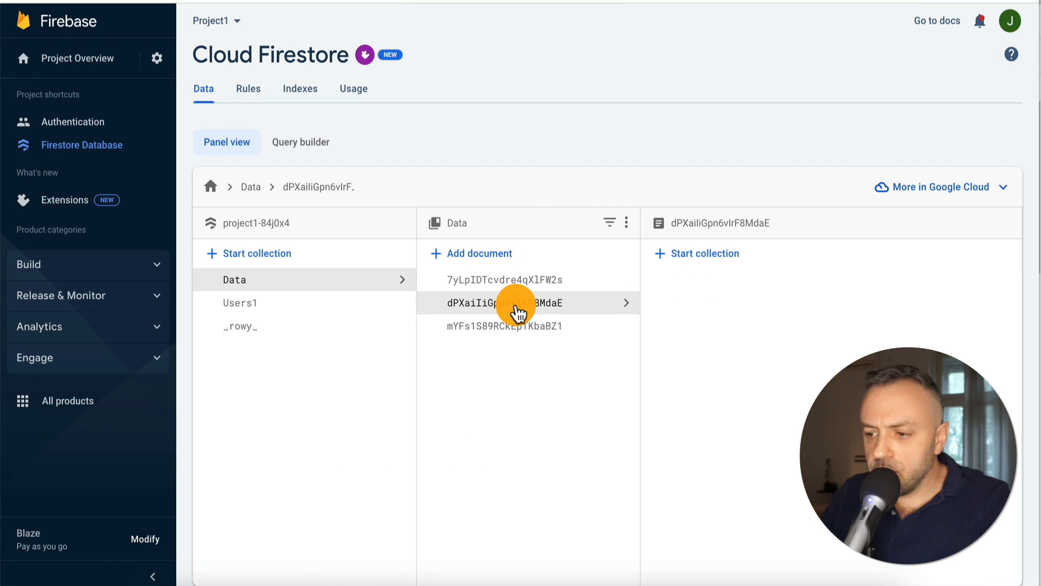
pyautogui.click(516, 326)
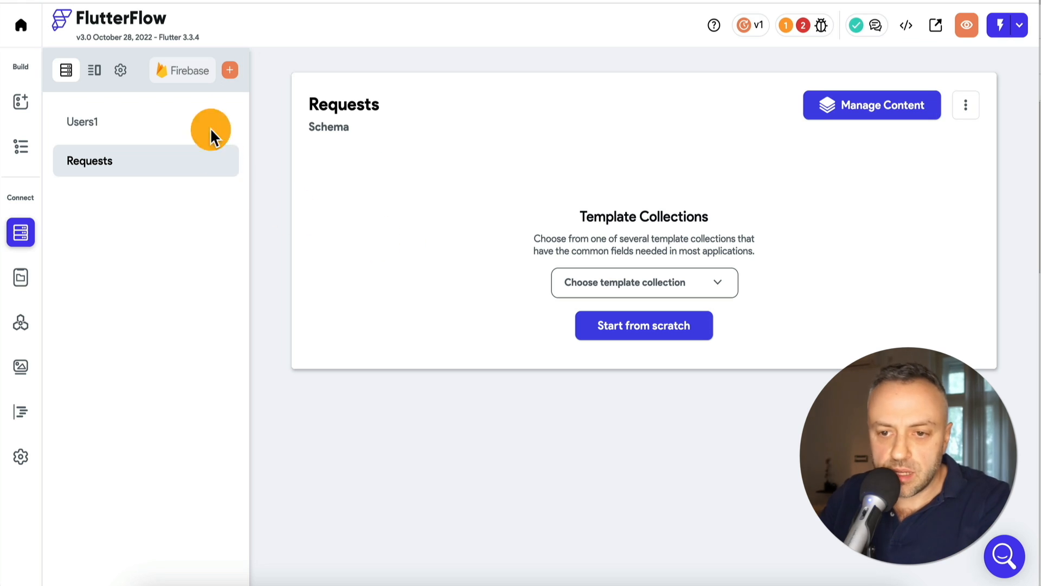
# Create a new Firestore collection named 'Data' with an empty schema
pyautogui.click(231, 71)
pyautogui.click(486, 260)
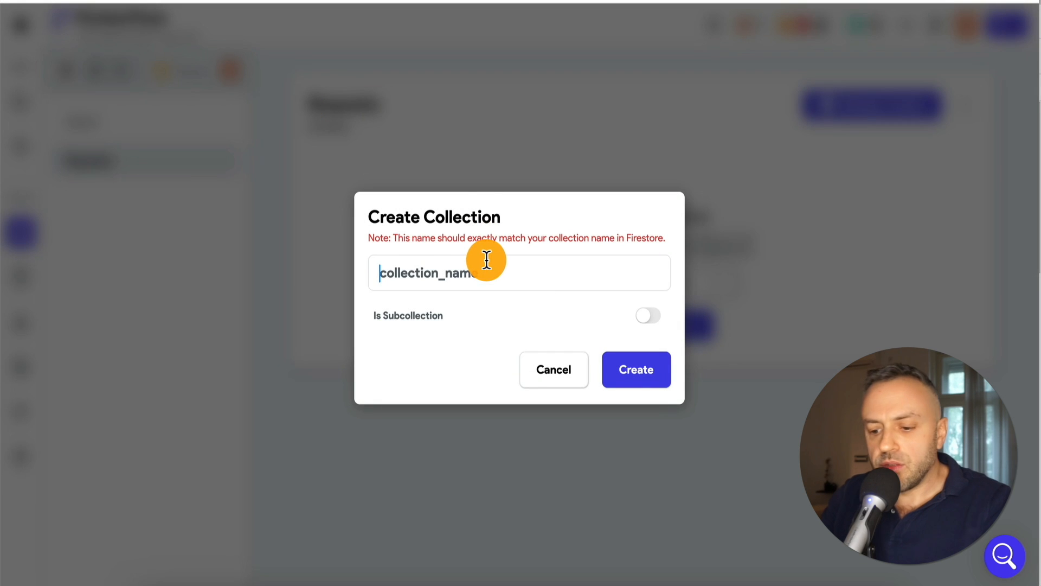
pyautogui.write('Data')
pyautogui.click(632, 372)
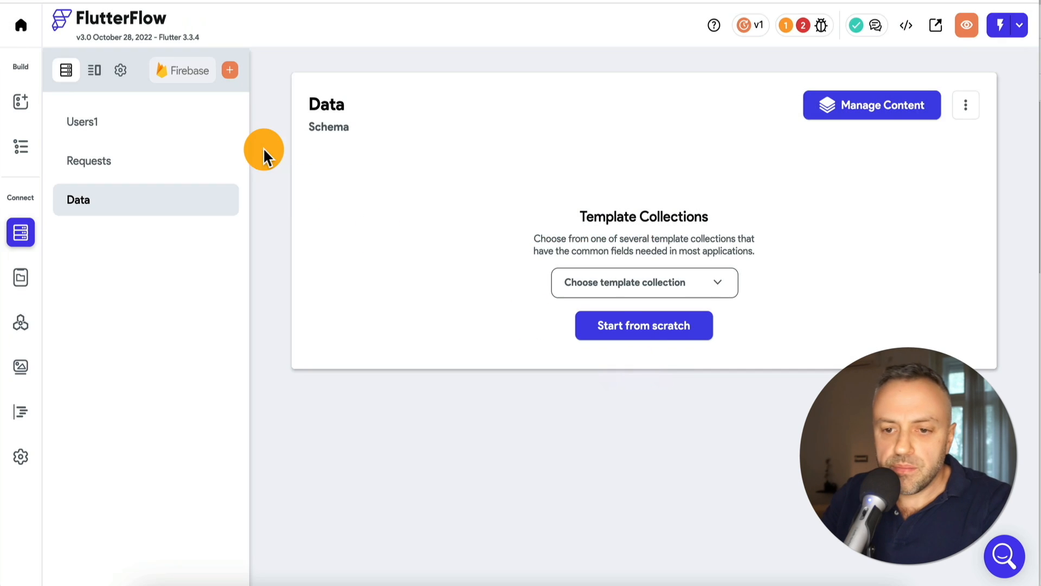
pyautogui.click(656, 325)
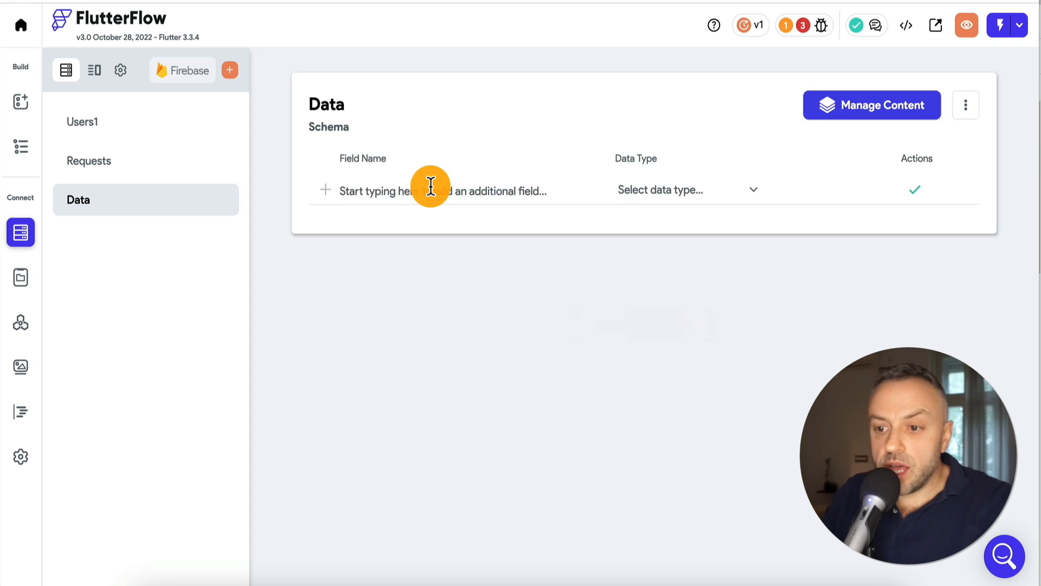
# Add a String field named 'text' to the Data schema and return to the pages
pyautogui.click(430, 188)
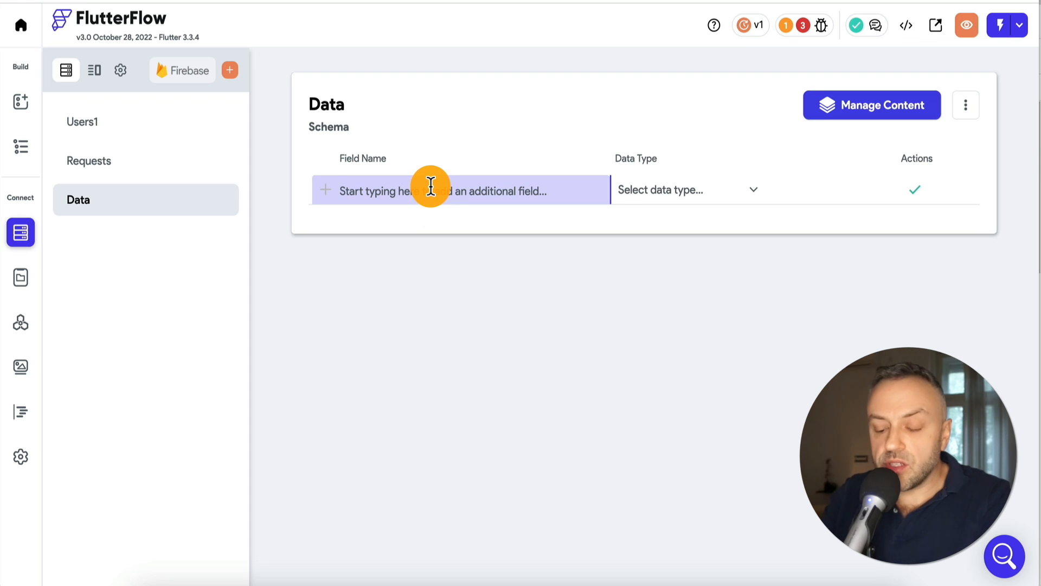
pyautogui.write('text')
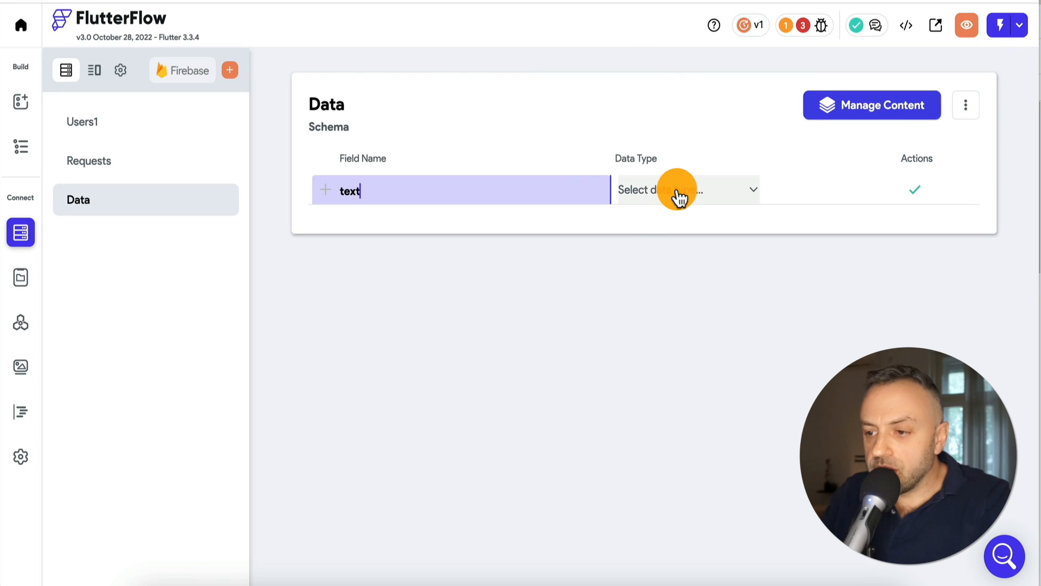
pyautogui.click(677, 194)
pyautogui.click(673, 46)
pyautogui.click(910, 193)
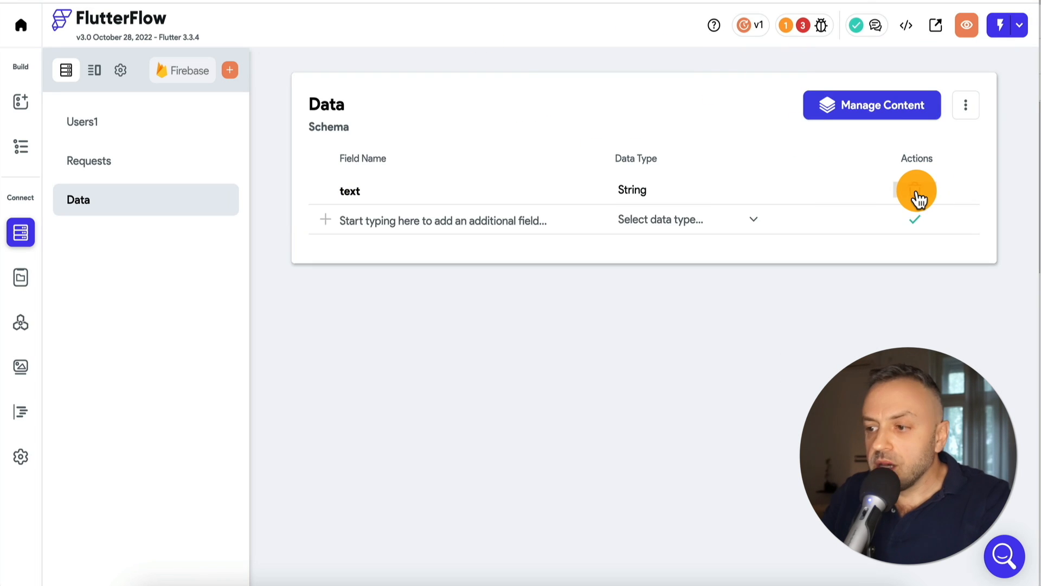
pyautogui.click(21, 148)
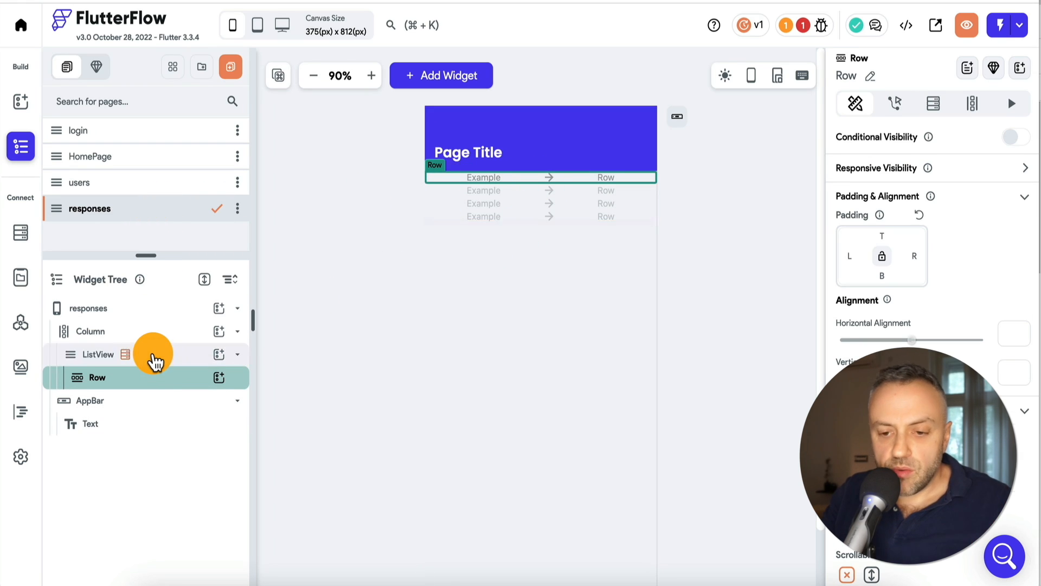
# Set the responses list's backend query to the Data collection
pyautogui.click(153, 358)
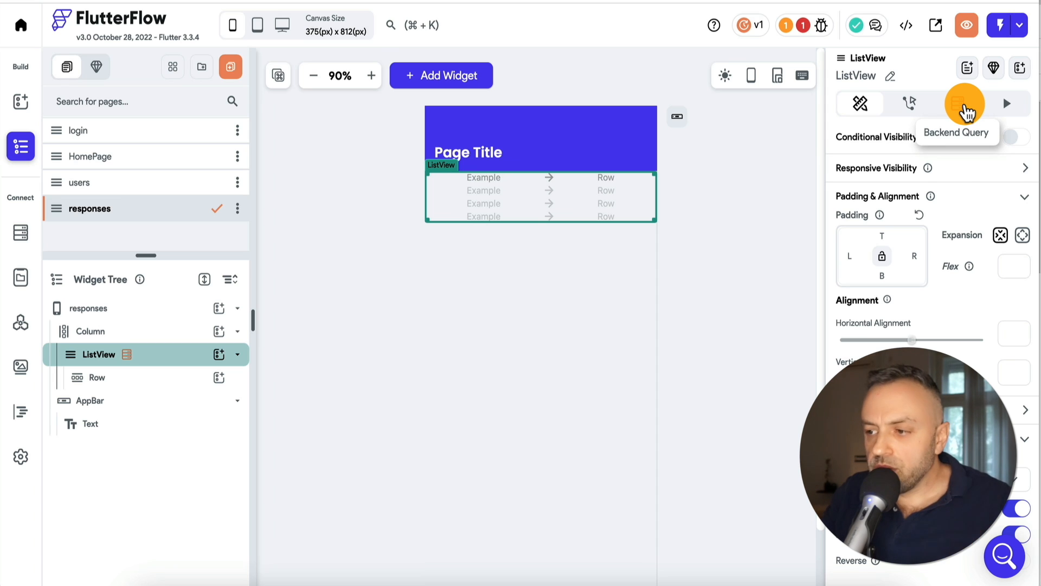
pyautogui.click(967, 111)
pyautogui.click(937, 145)
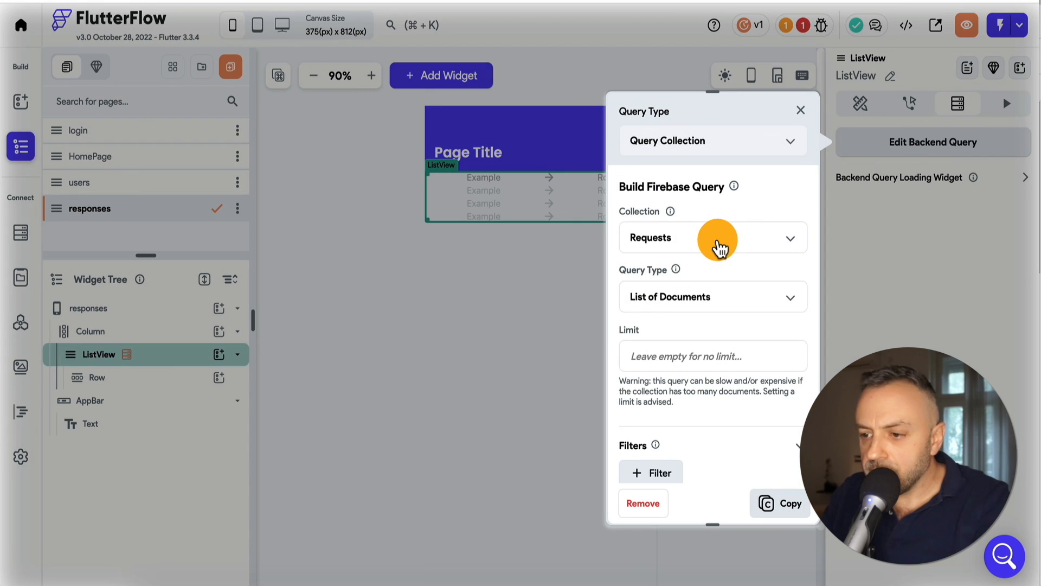
pyautogui.click(721, 246)
pyautogui.click(678, 260)
pyautogui.click(787, 504)
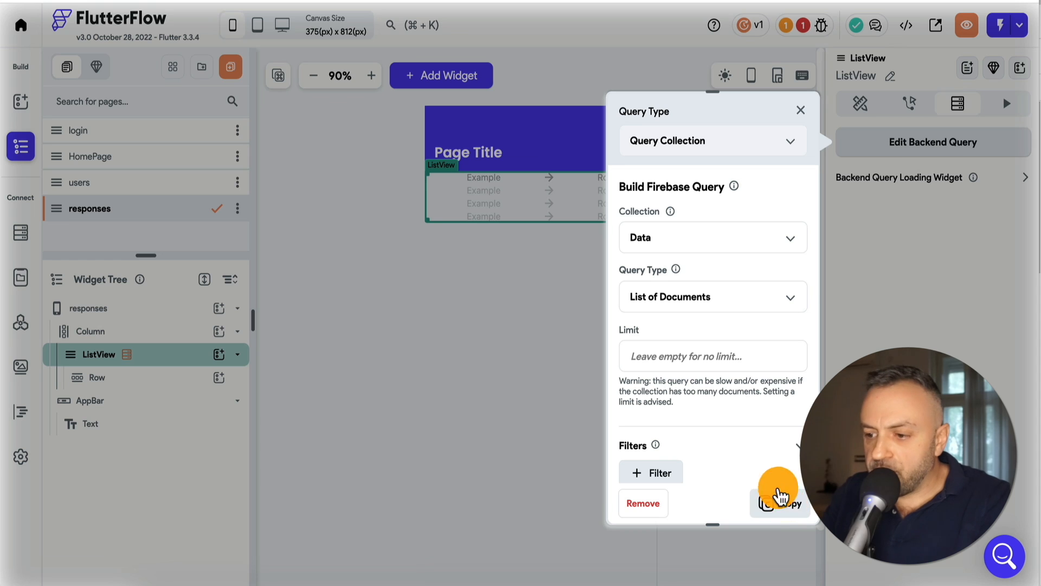
pyautogui.click(801, 110)
# Add a size-22 Text widget to the row, bound to the Data document's text field
pyautogui.click(135, 380)
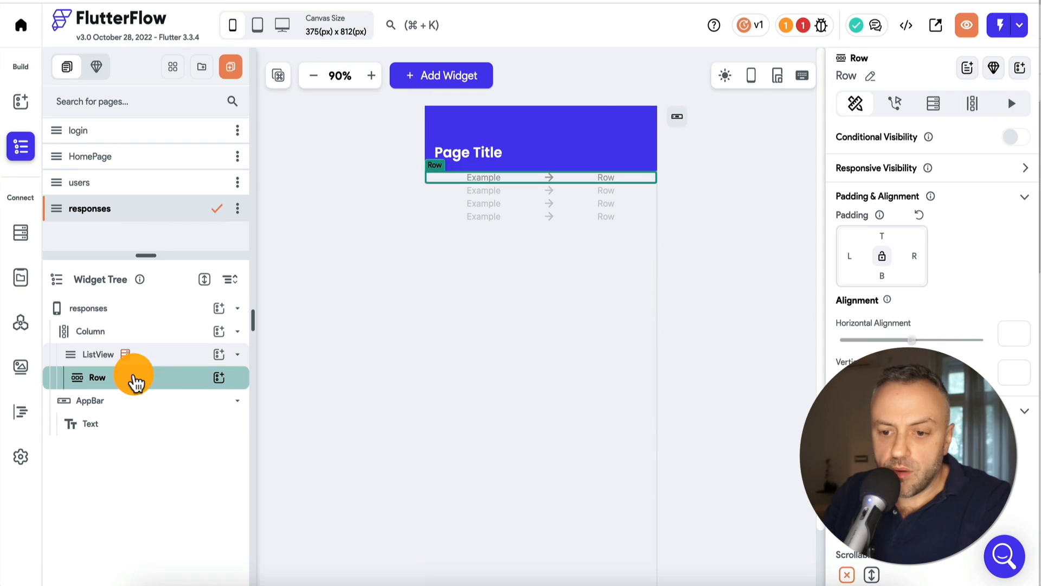
pyautogui.click(219, 377)
pyautogui.write('text')
pyautogui.click(283, 357)
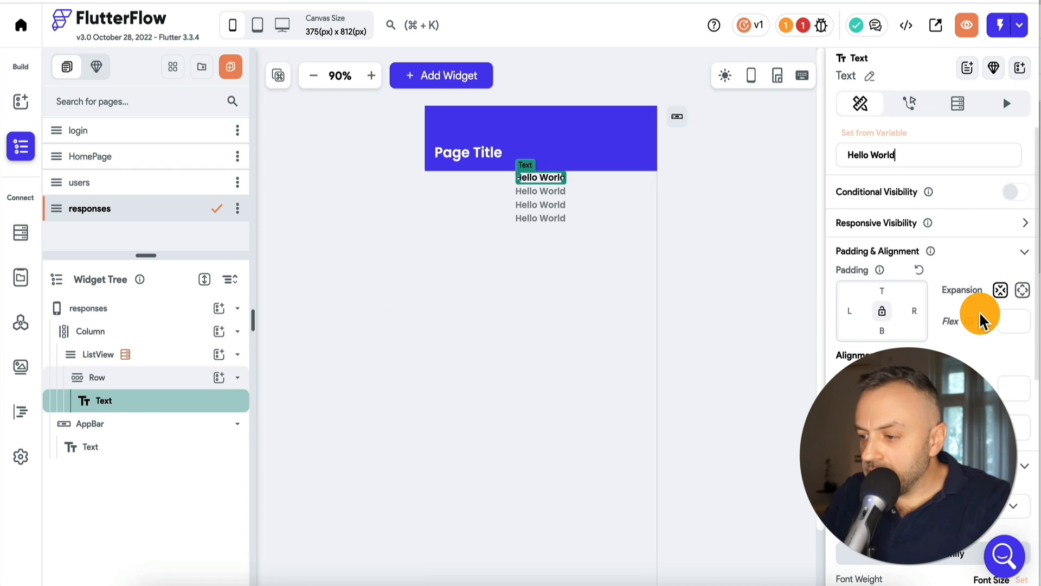
pyautogui.scroll(-5, 982, 320)
pyautogui.click(1004, 211)
pyautogui.write('22')
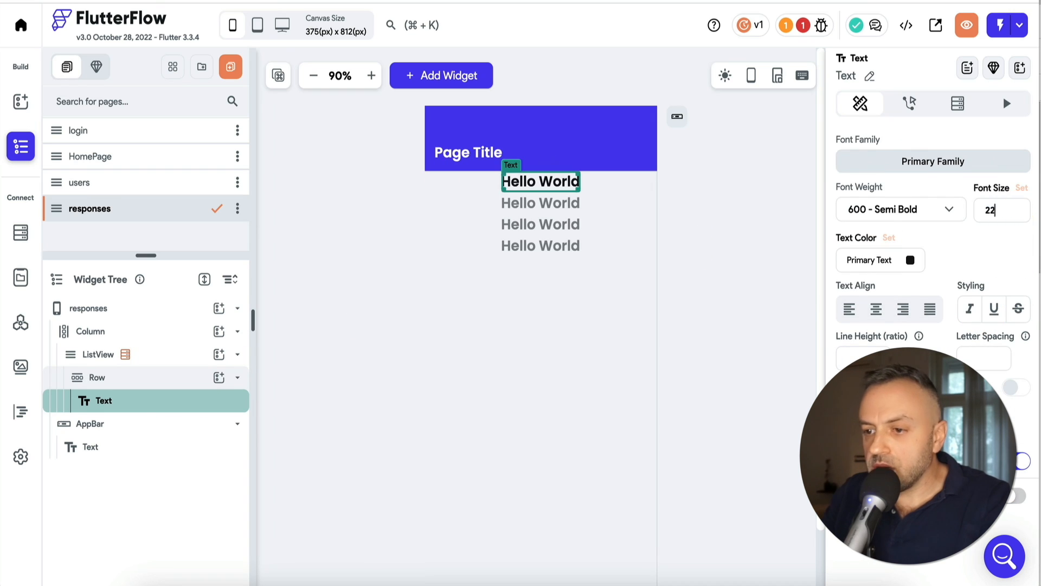
pyautogui.scroll(5, 911, 179)
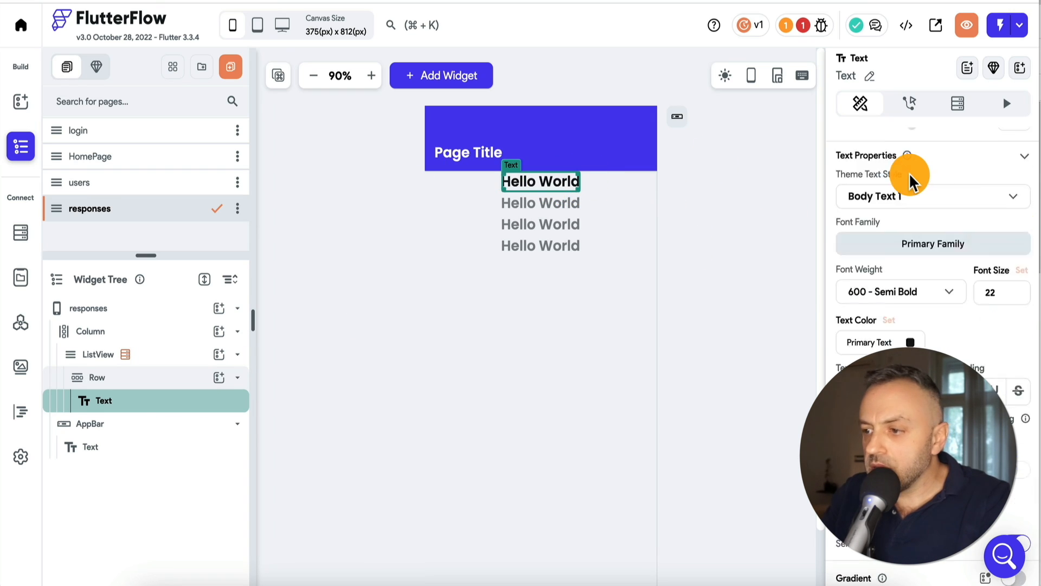
pyautogui.click(884, 142)
pyautogui.click(681, 223)
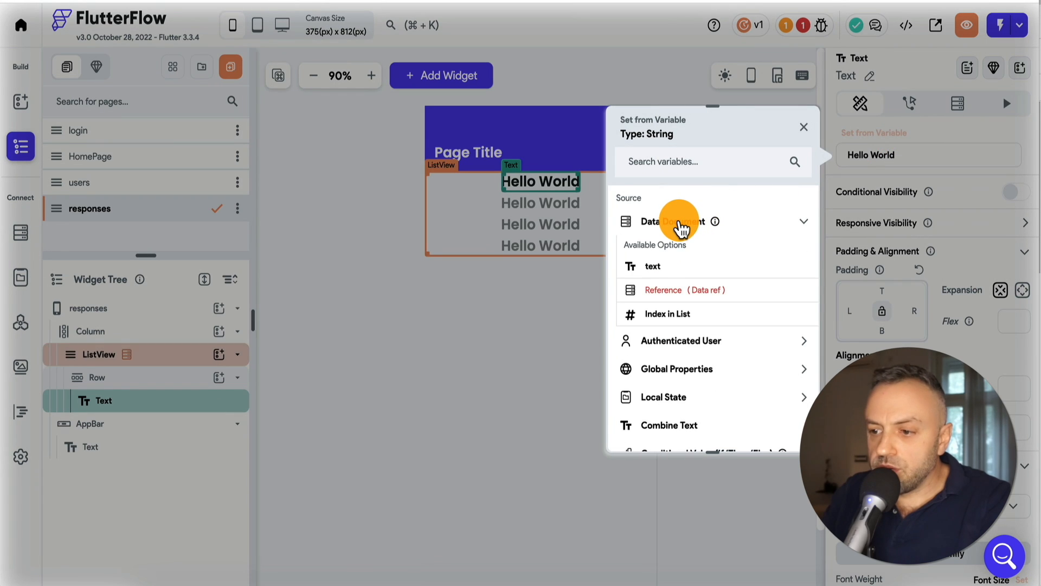
pyautogui.click(655, 267)
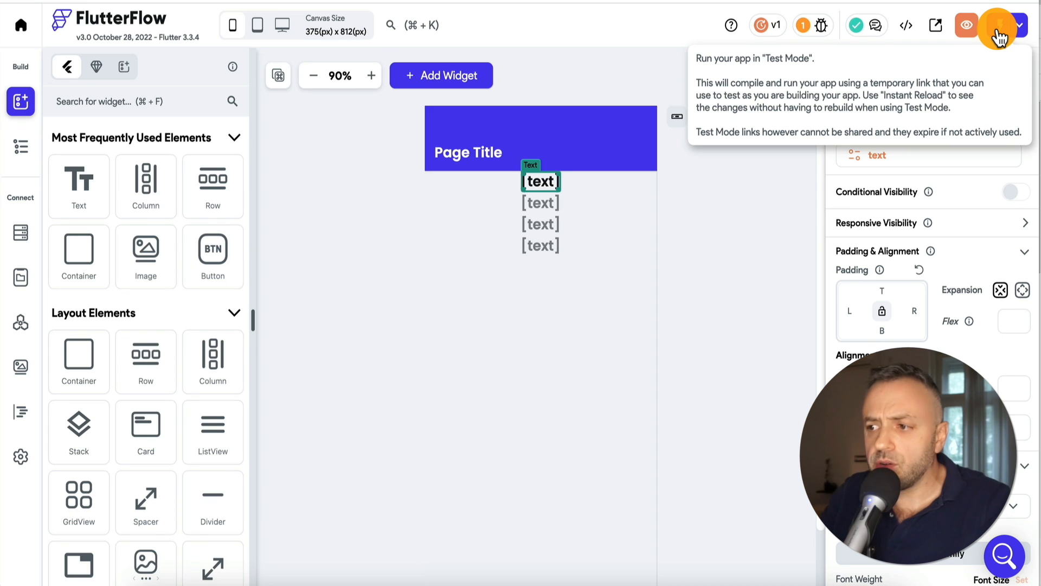
# Launch the app in Test Mode and replace Paw's body text with 'My 4th request!'
pyautogui.click(998, 33)
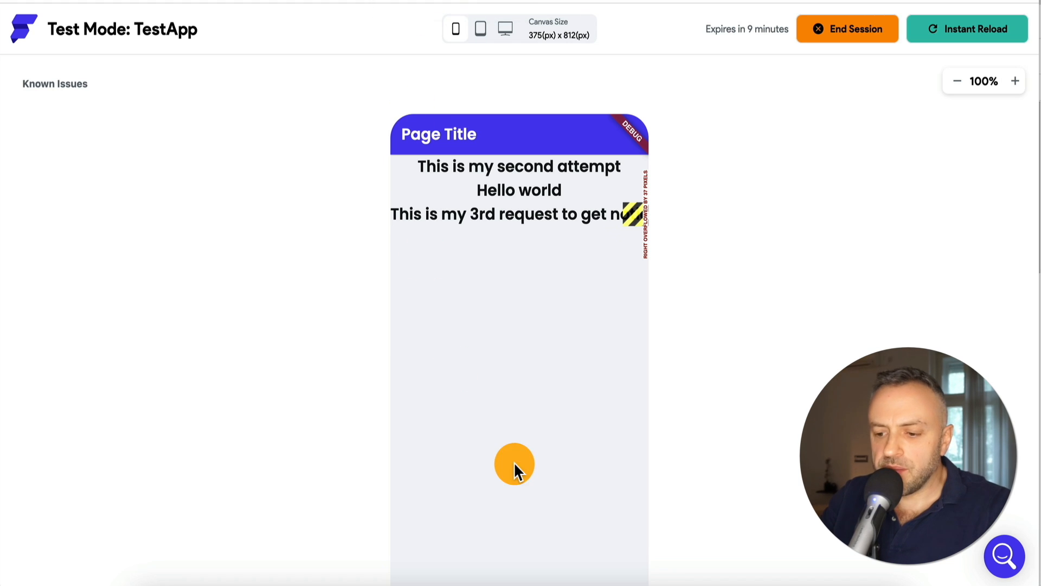
pyautogui.click(461, 582)
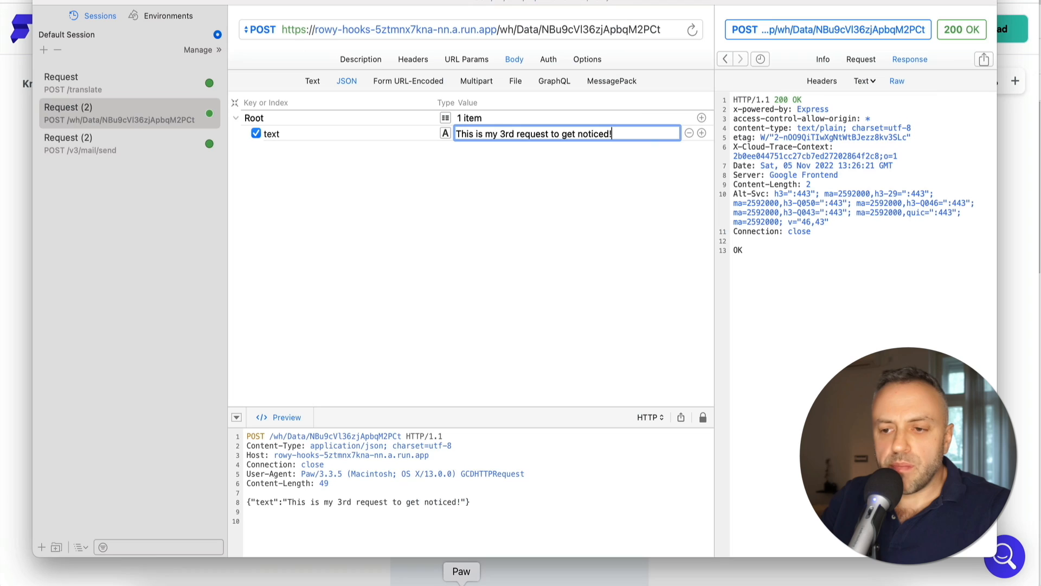
pyautogui.moveTo(460, 134); pyautogui.dragTo(648, 134)
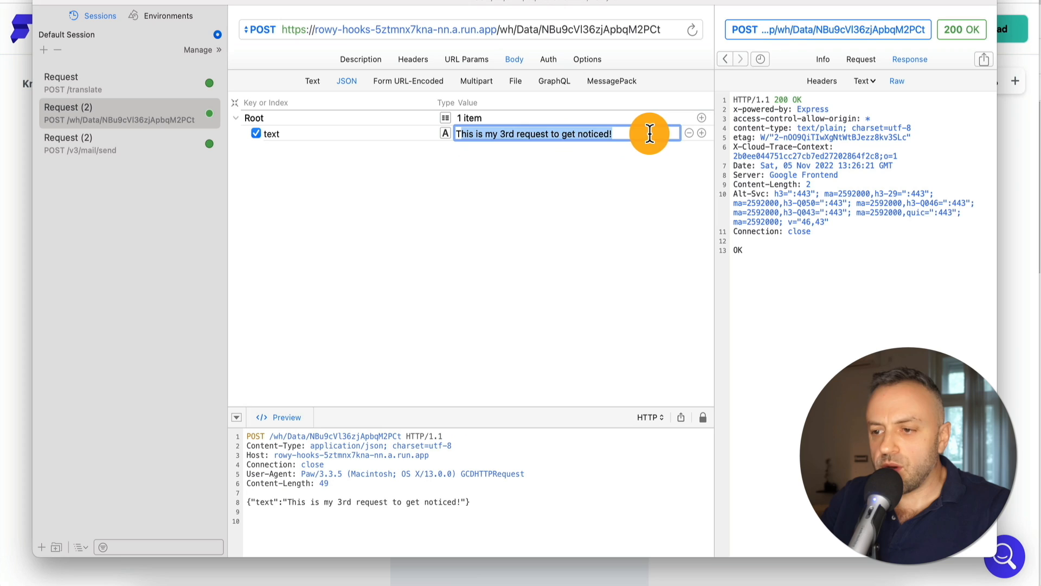
pyautogui.write('TM')
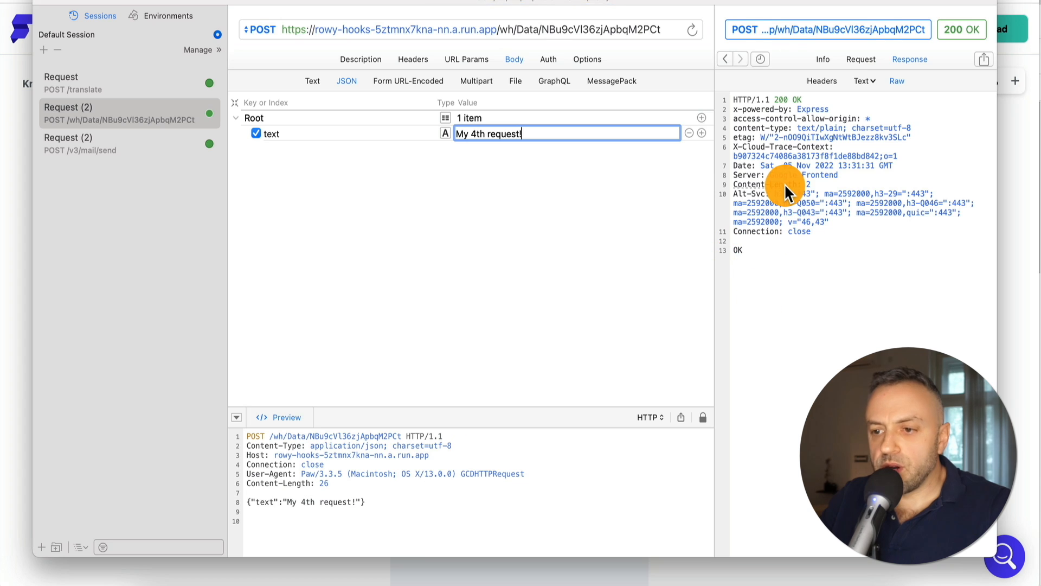
pyautogui.press('super+Tab')
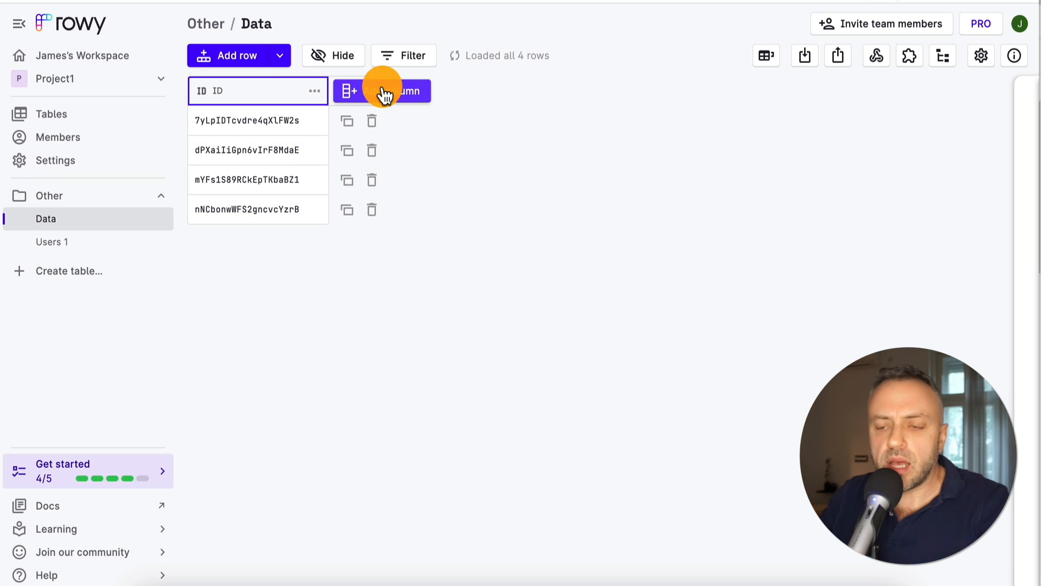
# Add a Short Text column 'data' with field key 'text', widened to show full messages
pyautogui.click(403, 95)
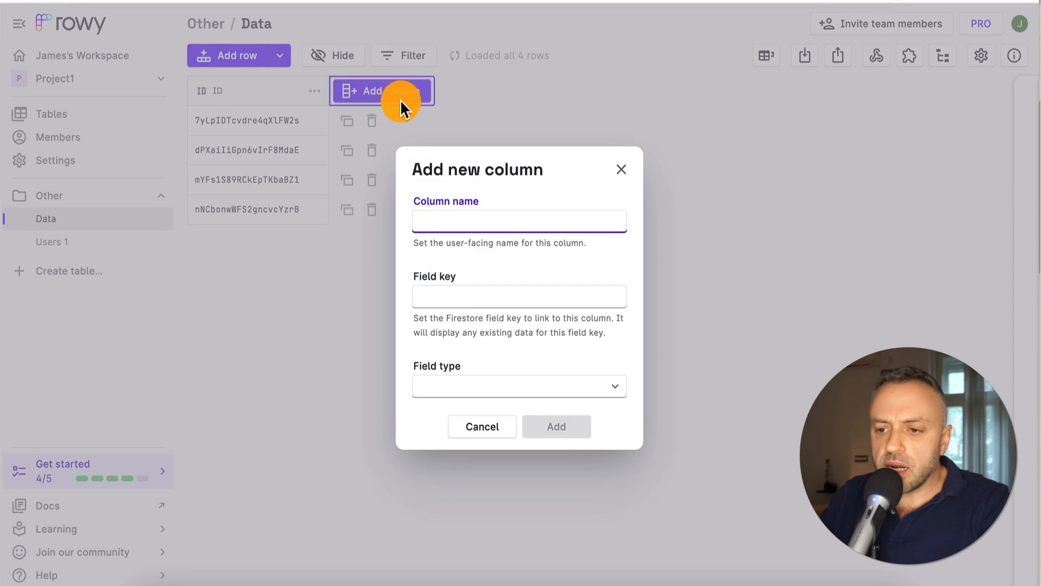
pyautogui.write('data')
pyautogui.click(456, 389)
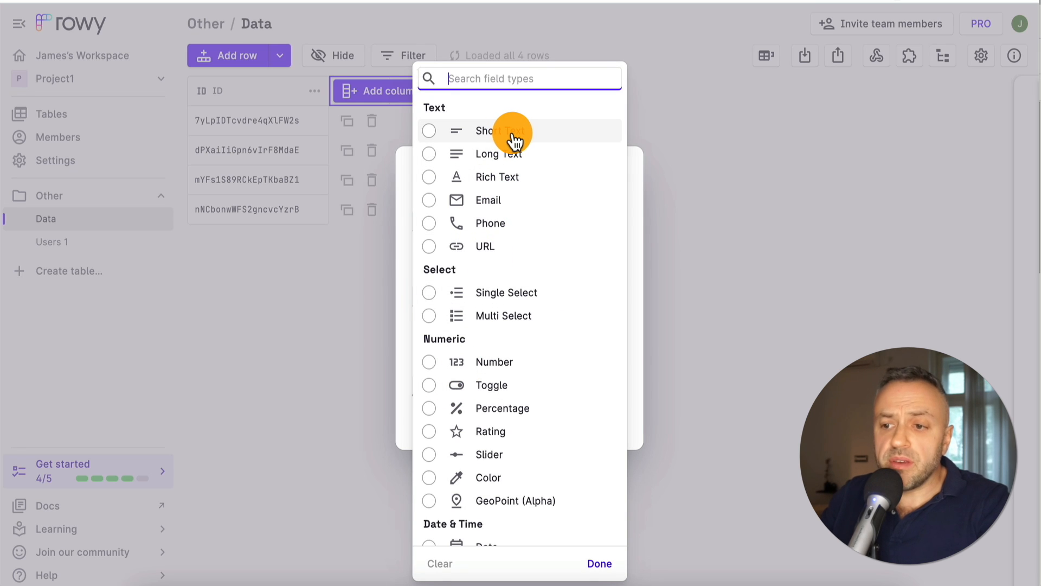
pyautogui.click(512, 132)
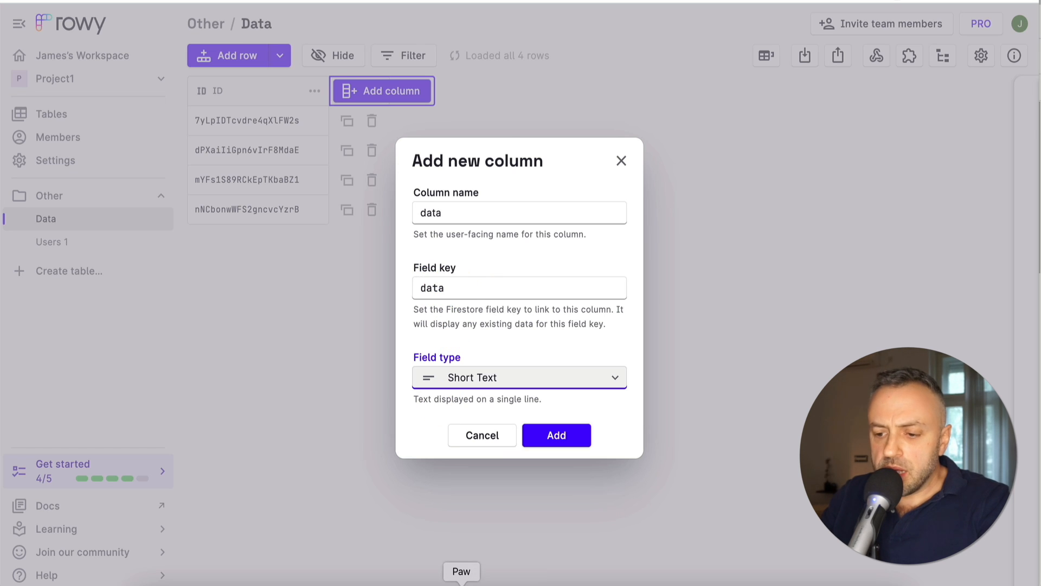
pyautogui.click(462, 584)
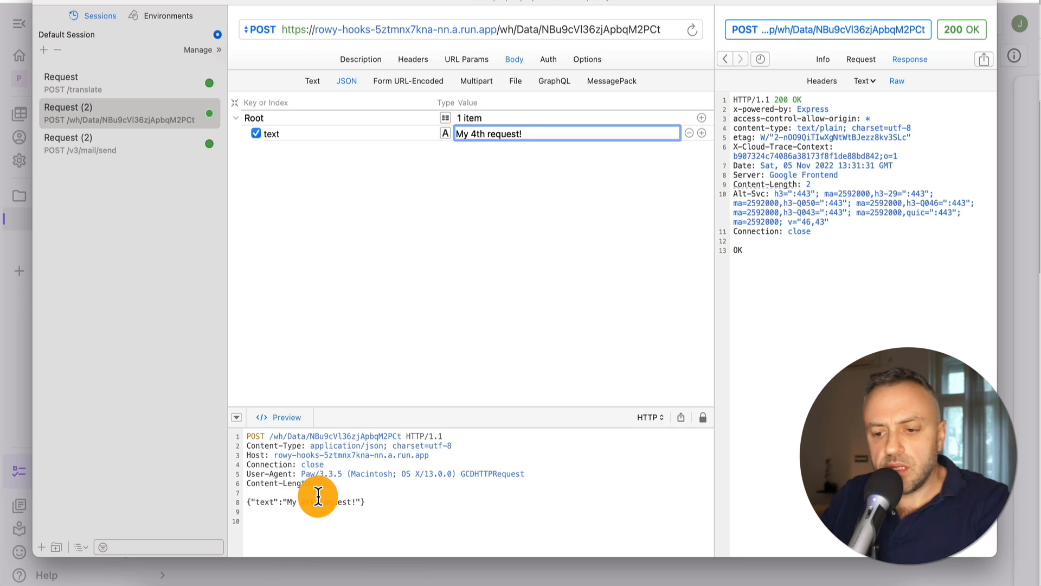
pyautogui.moveTo(288, 503); pyautogui.dragTo(361, 502)
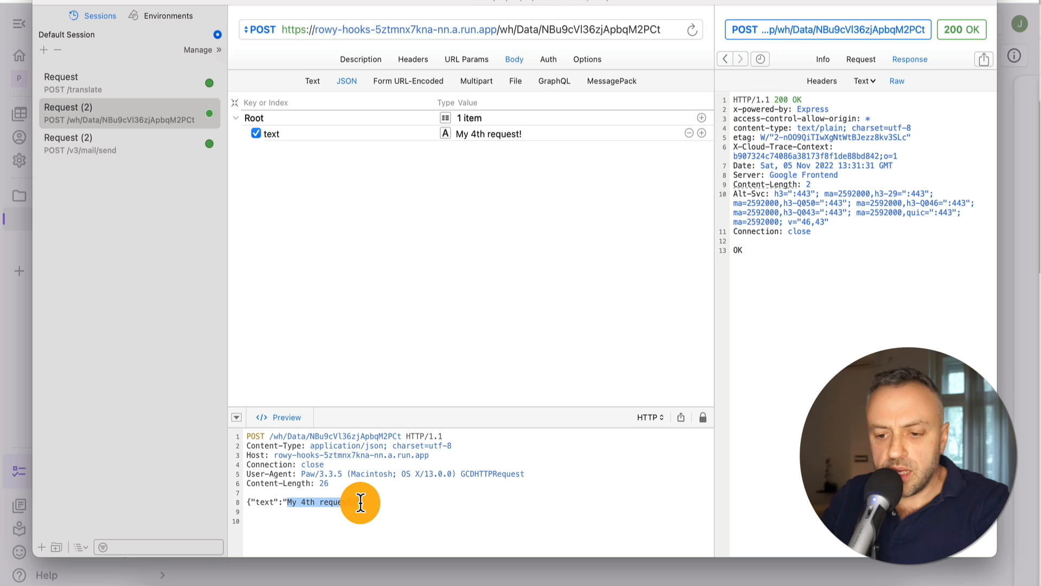
pyautogui.click(358, 502)
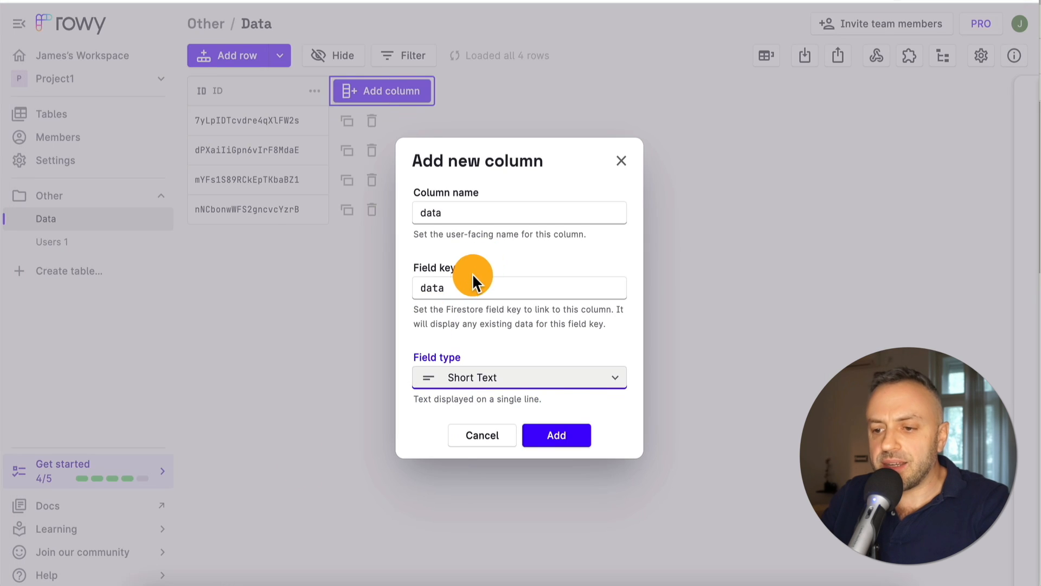
pyautogui.doubleClick(468, 280)
pyautogui.write('text')
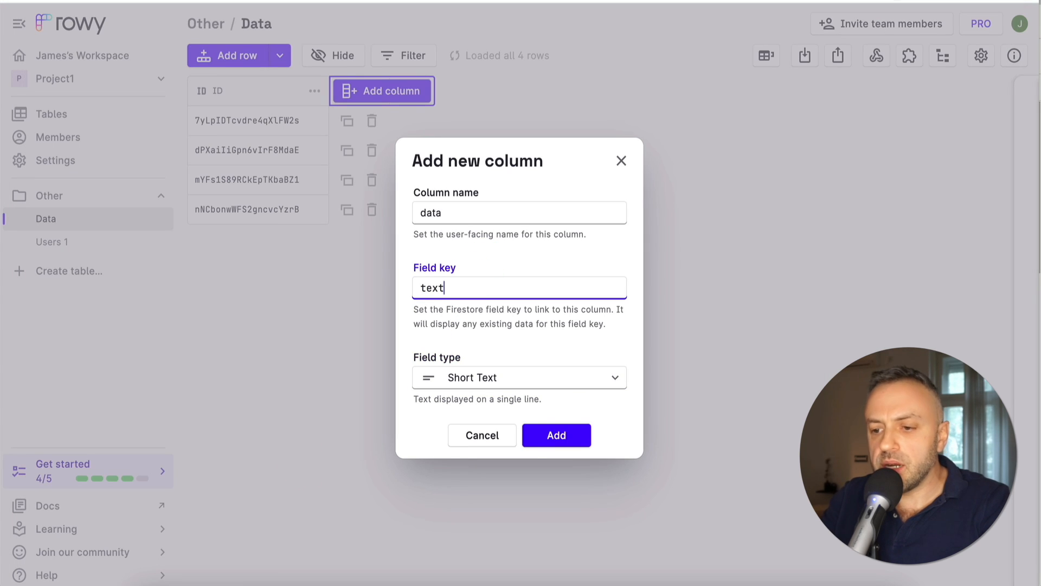
pyautogui.click(549, 434)
pyautogui.moveTo(426, 90); pyautogui.dragTo(542, 90)
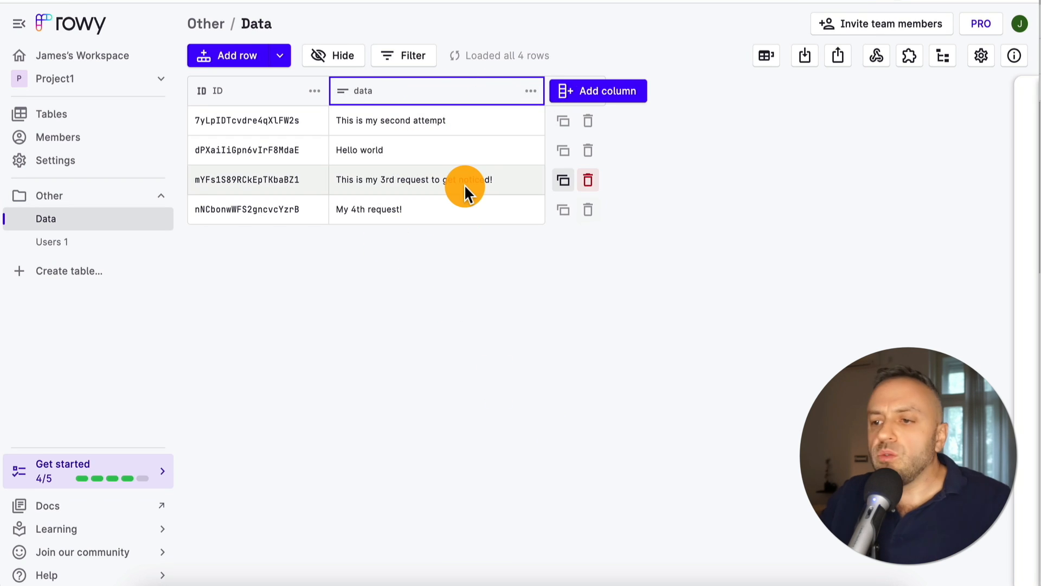